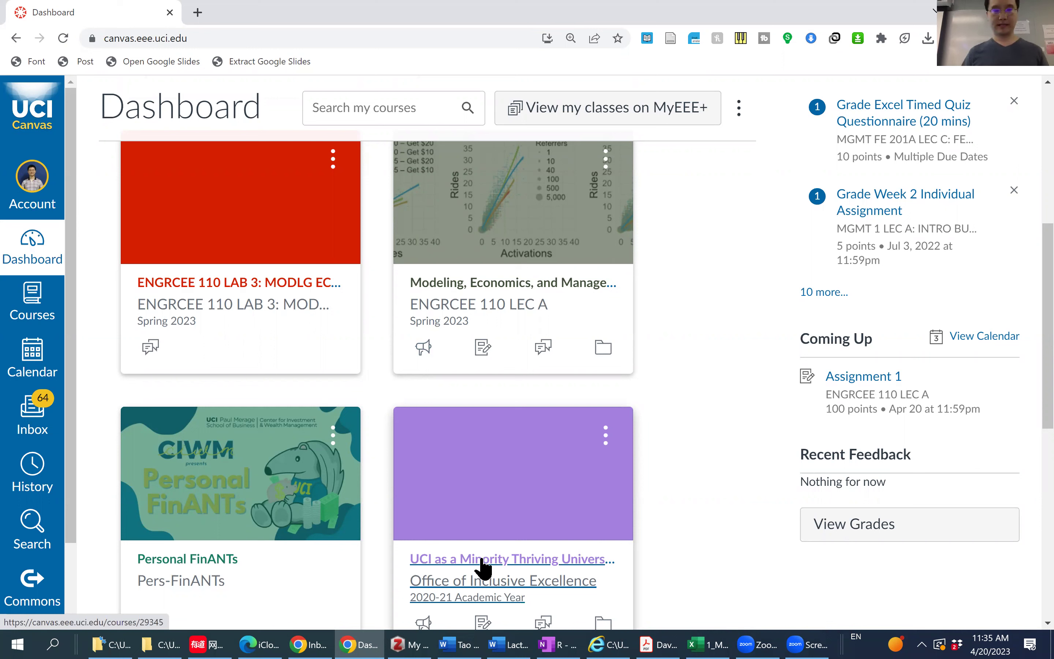
Open the "Lab Sessions Start Next Week" announcement in the ENGRCEE 110 LEC A course.
scroll(675, 491, down, 3)
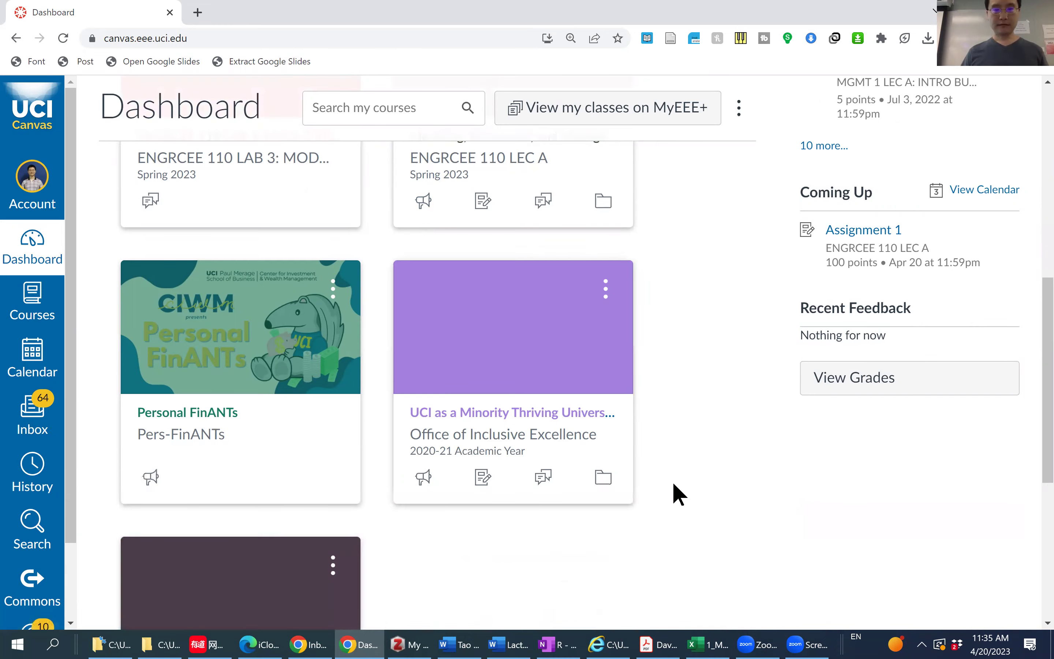
scroll(673, 489, up, 5)
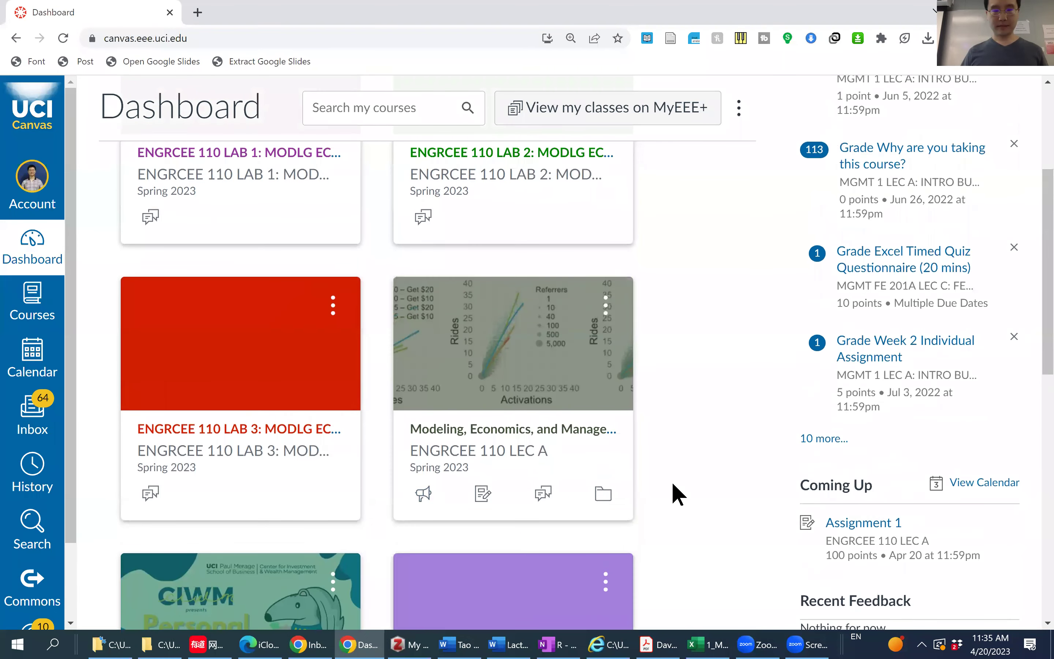
click(521, 440)
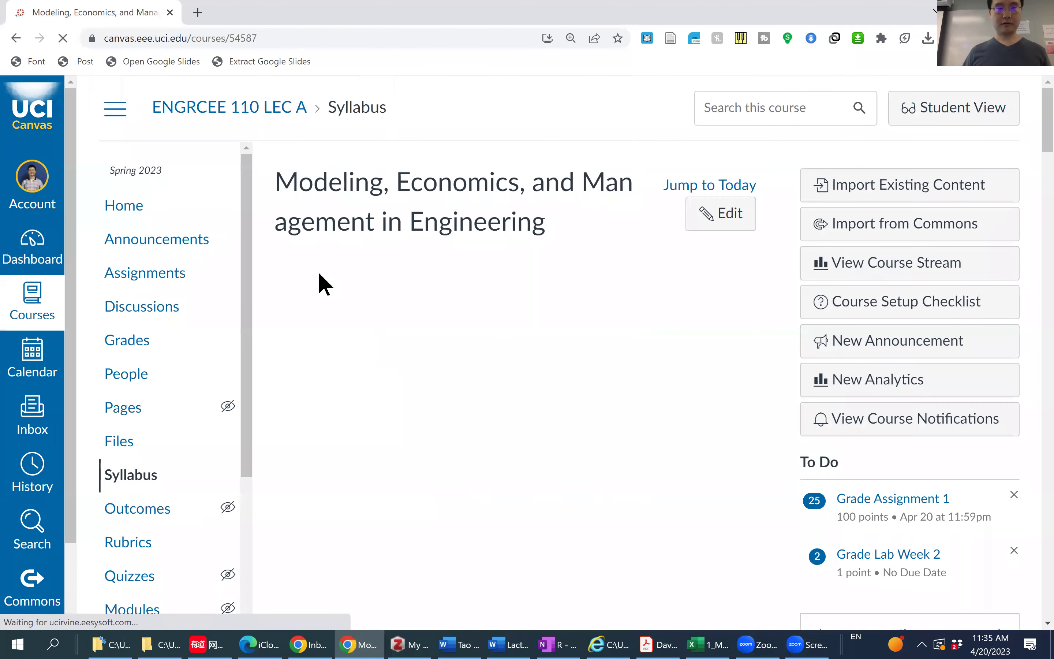
click(162, 243)
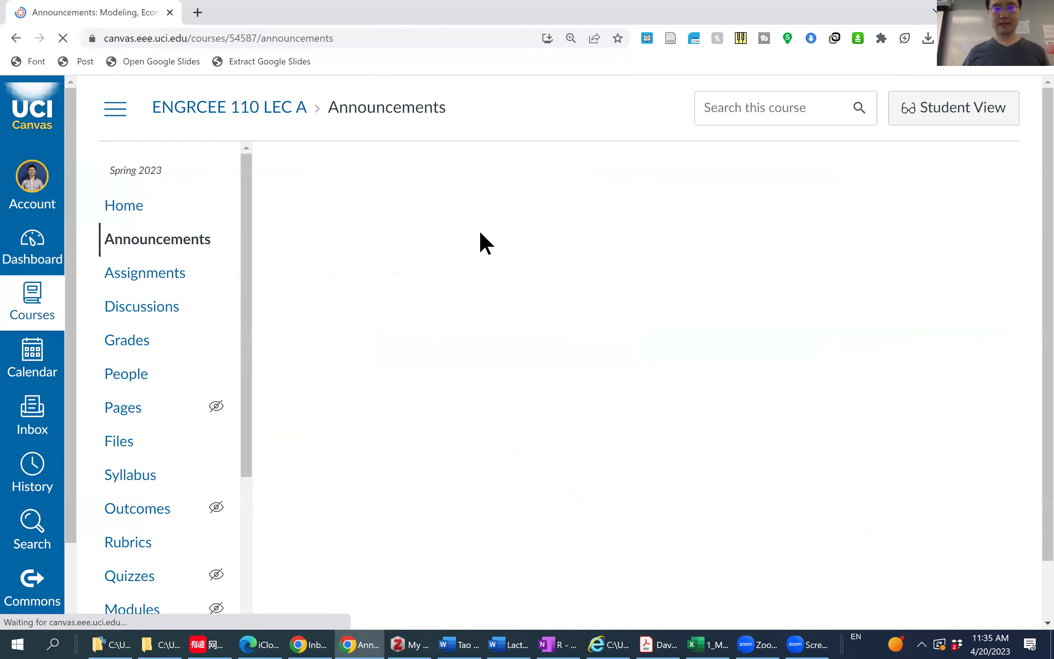
click(491, 291)
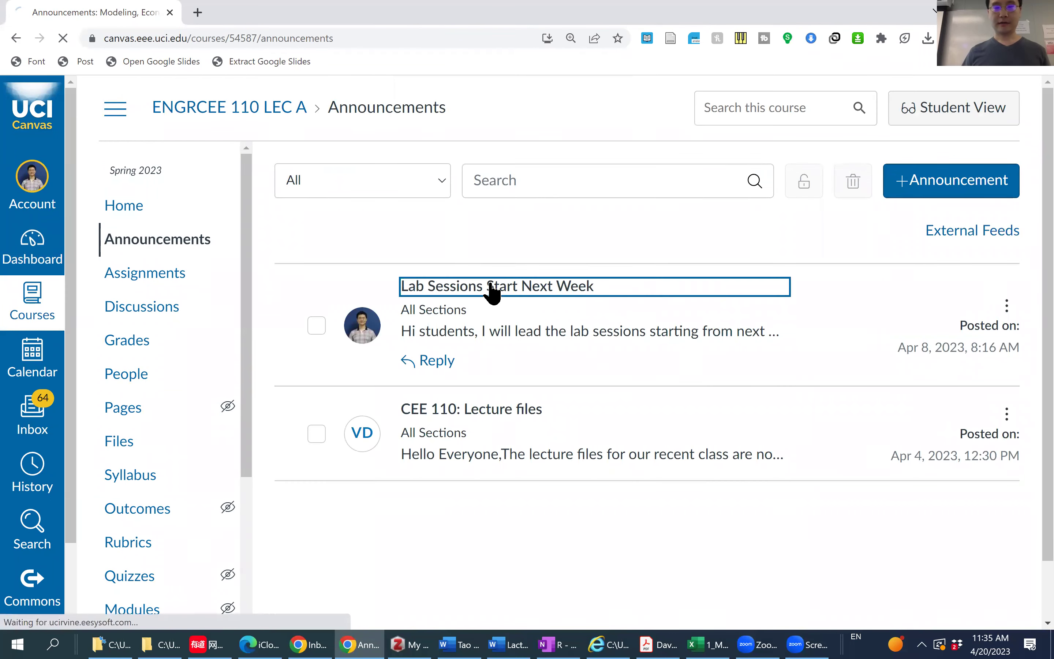
Open the linked Engineering Methods lab notes and go to the spreadsheet setup instructions under "Programming with Excel".
click(676, 418)
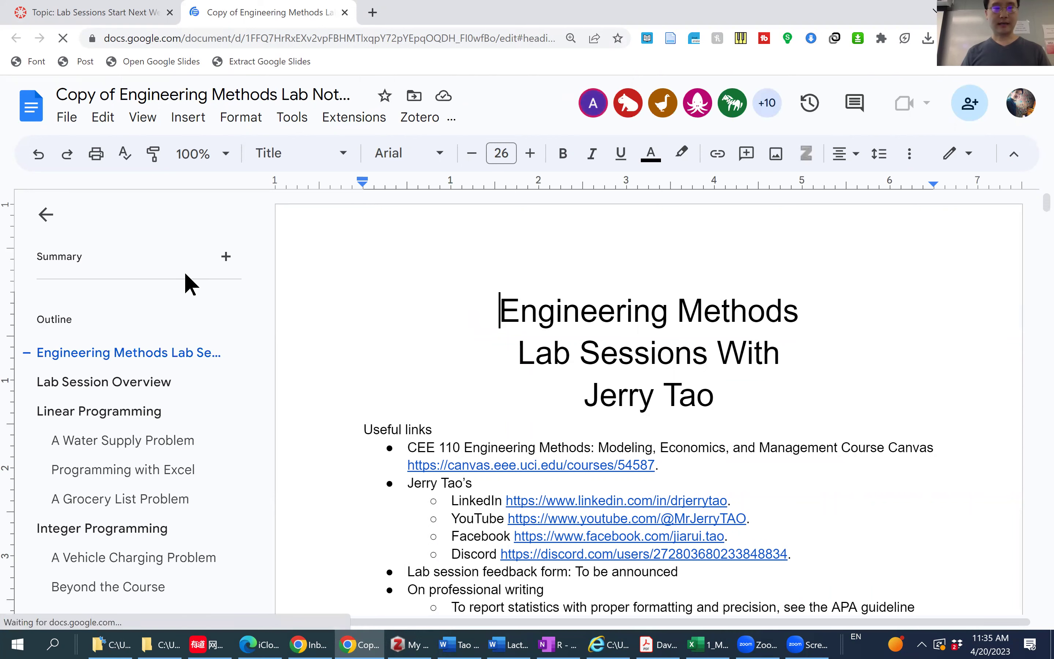
scroll(165, 414, down, 1)
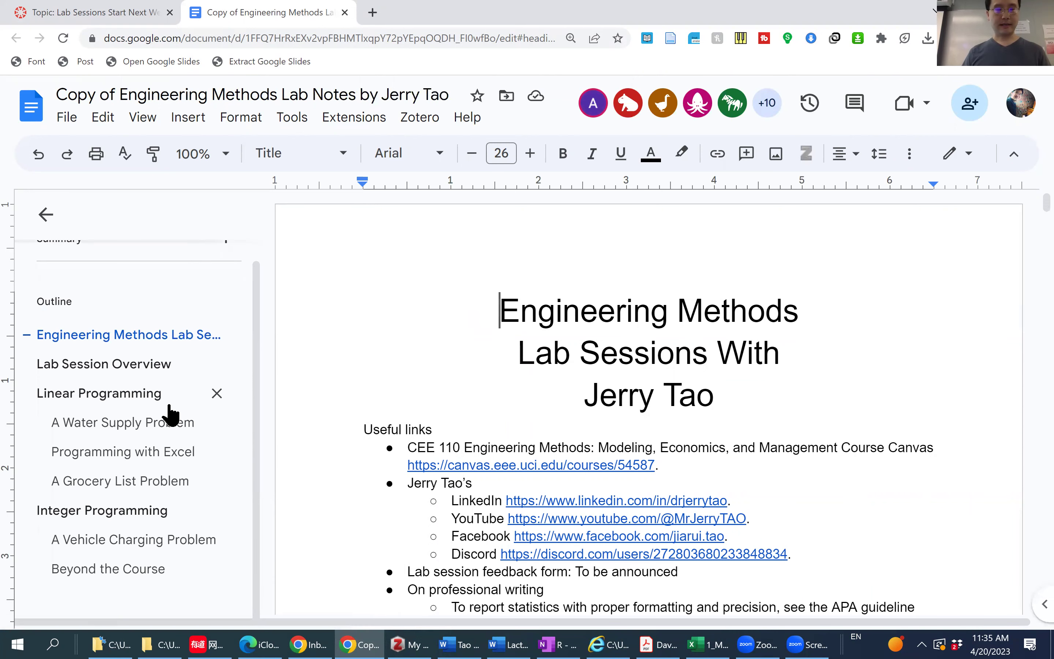
click(121, 453)
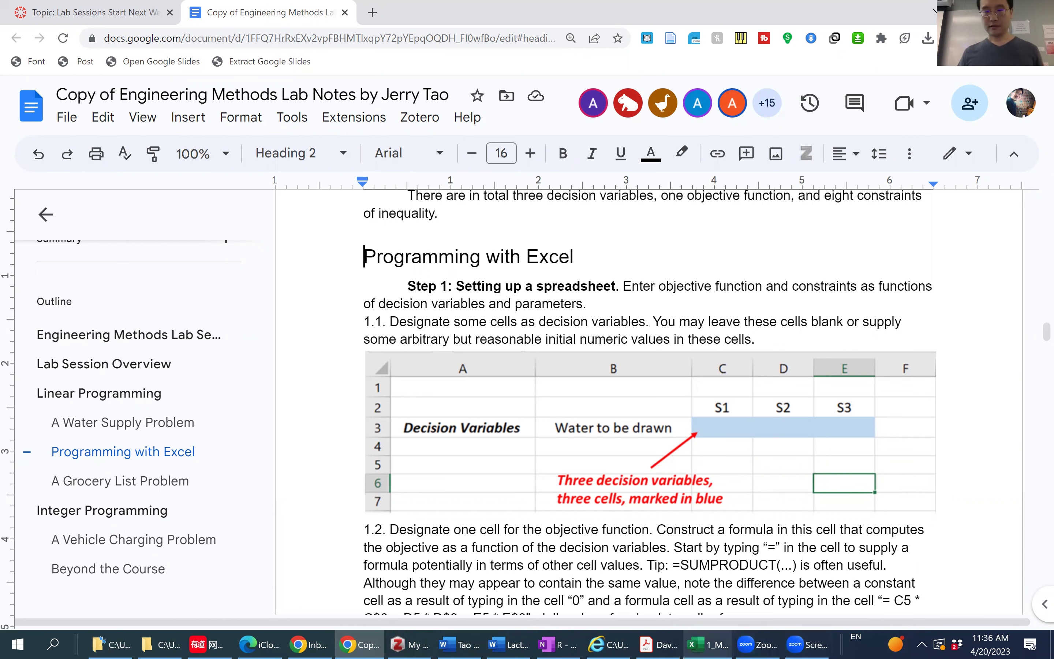
scroll(687, 325, down, 4)
scroll(687, 325, up, 2)
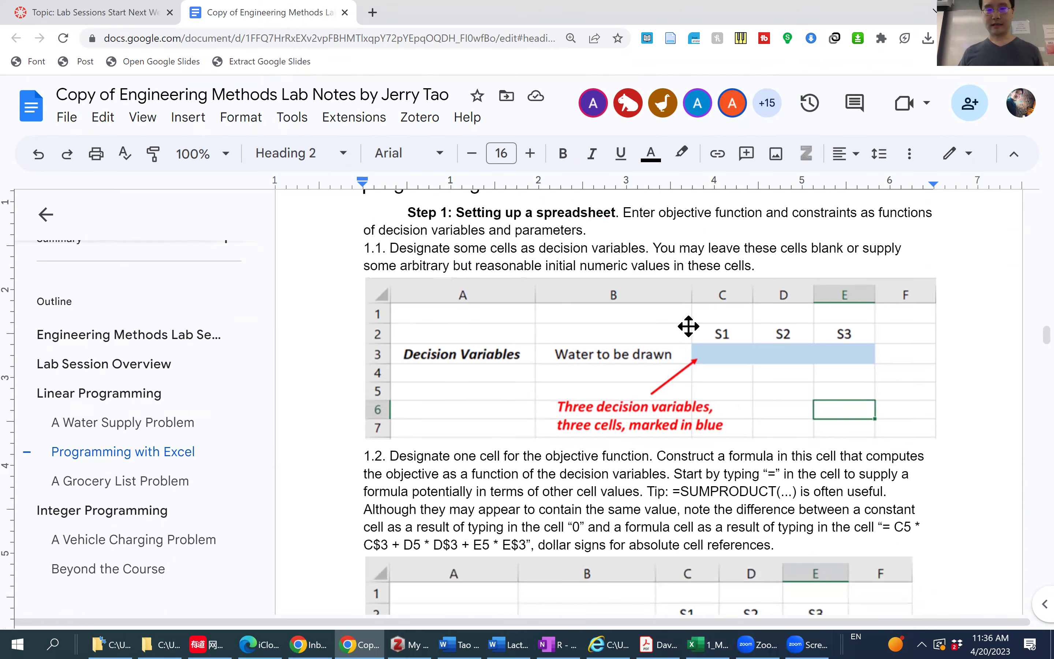
scroll(755, 465, up, 2)
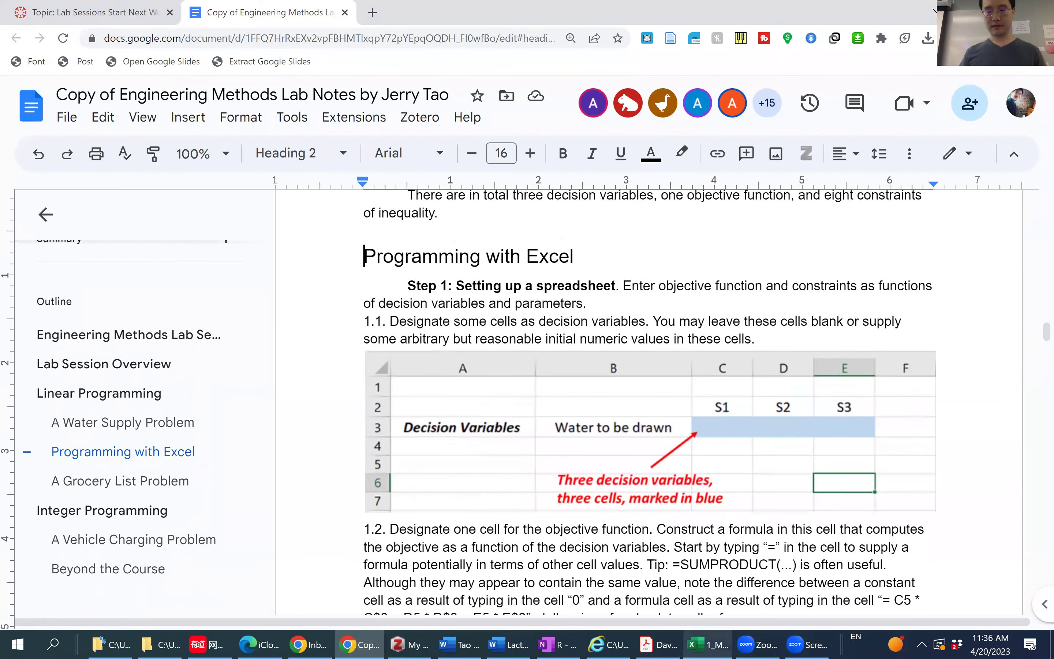
Switch to the Excel workbook 1_Math_Programming_Excel_Solver.xlsx and enlarge the Blend_Water sheet to 160%.
mouse_move(705, 644)
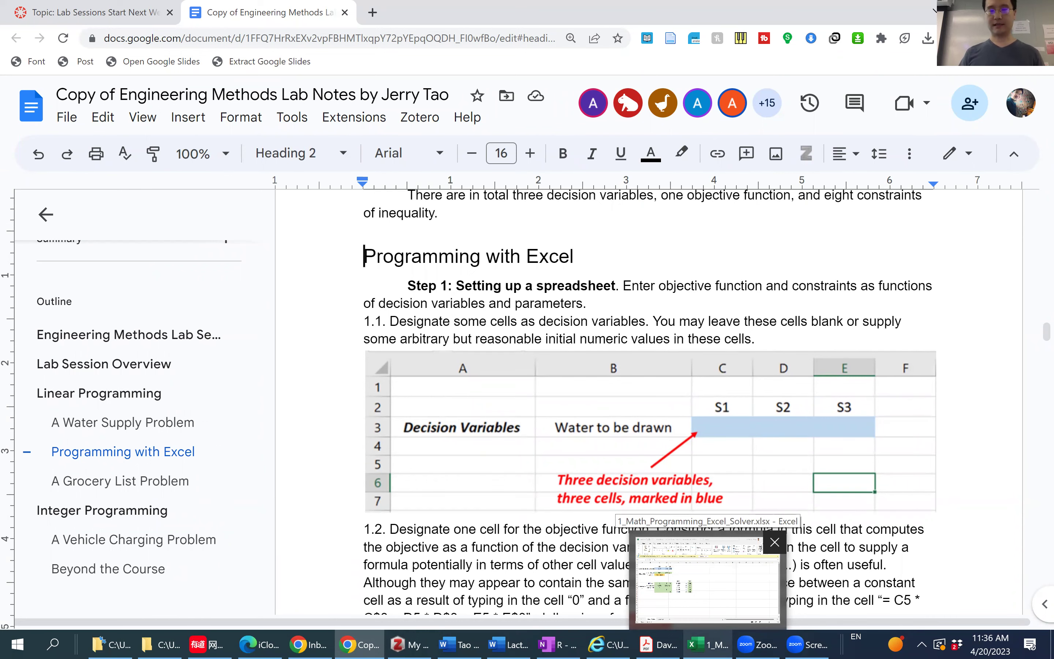
click(708, 644)
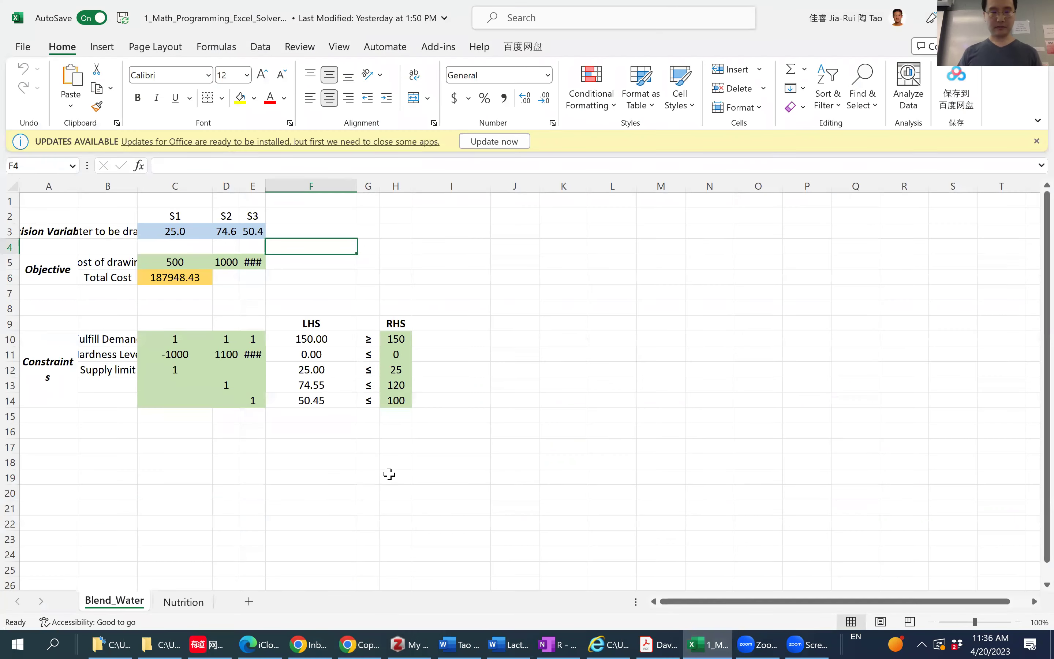
click(1017, 622)
click(1018, 622)
click(1018, 622)
click(1018, 622)
click(1018, 622)
click(1018, 621)
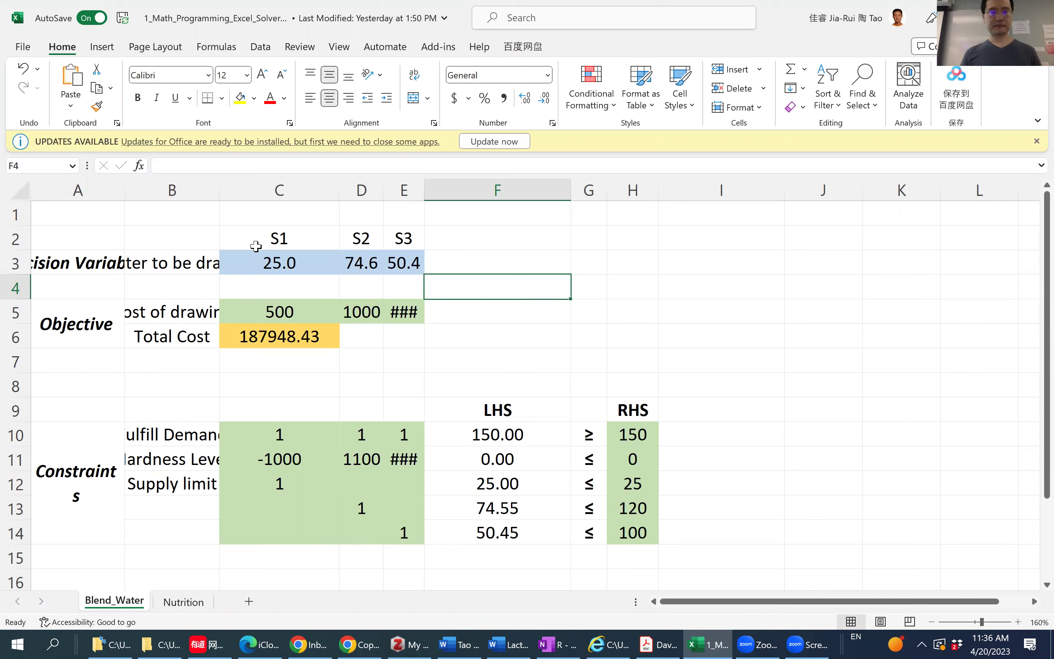
Auto-fit the widths of columns A, B and E to their contents.
double_click(125, 187)
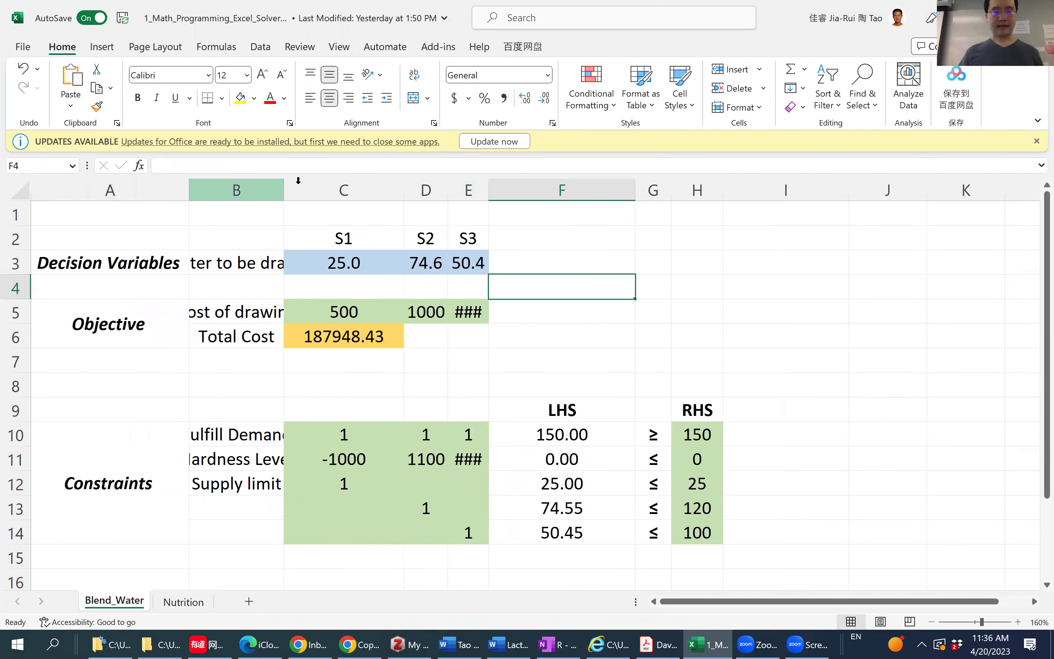
double_click(284, 183)
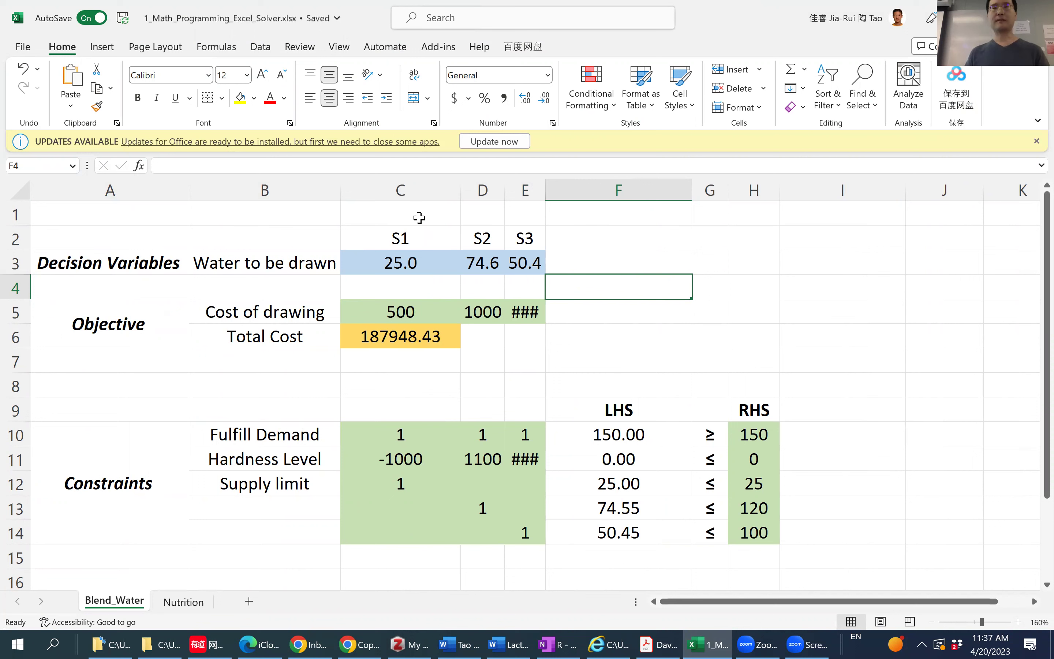
click(511, 193)
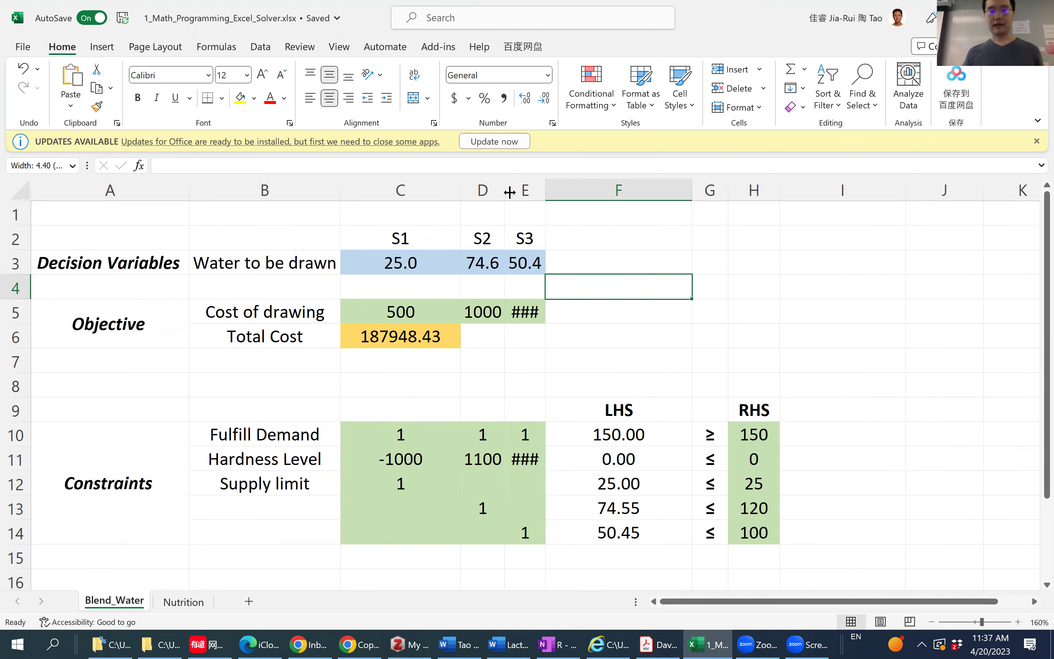
double_click(546, 190)
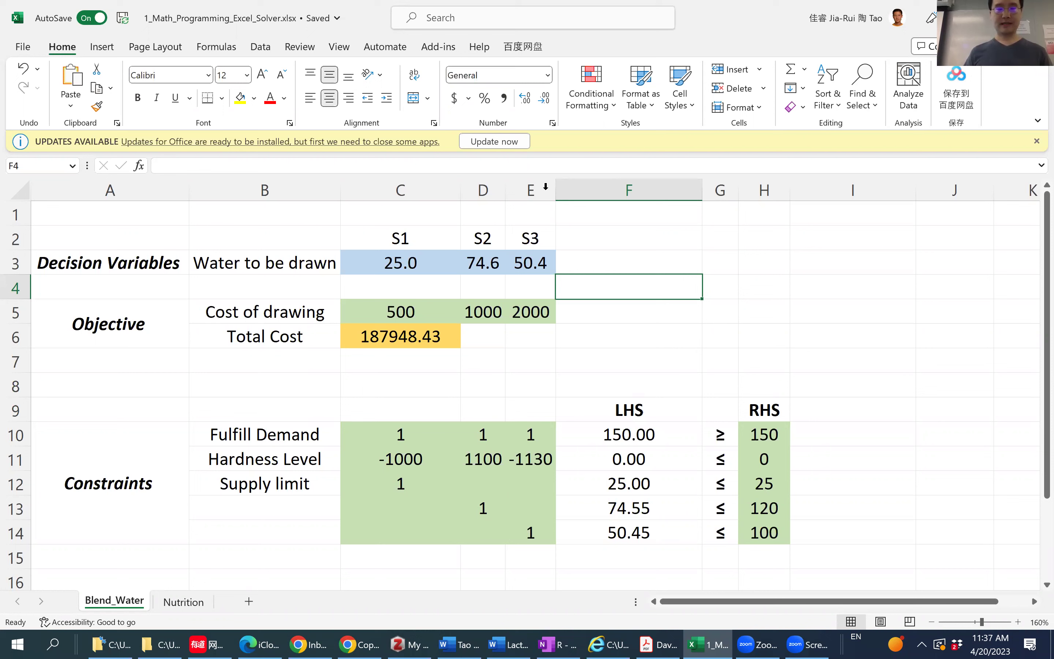
Point out the Fulfill Demand and Hardness Level constraints and clear the water-to-be-drawn decision variables in C3:E3.
drag(280, 436, 526, 439)
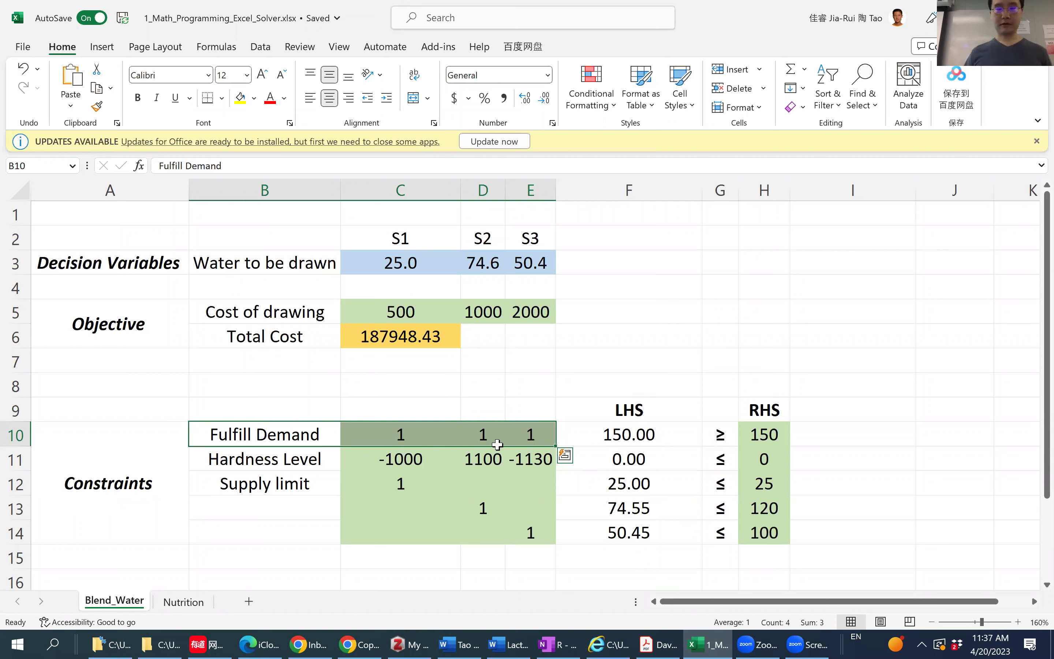
click(298, 462)
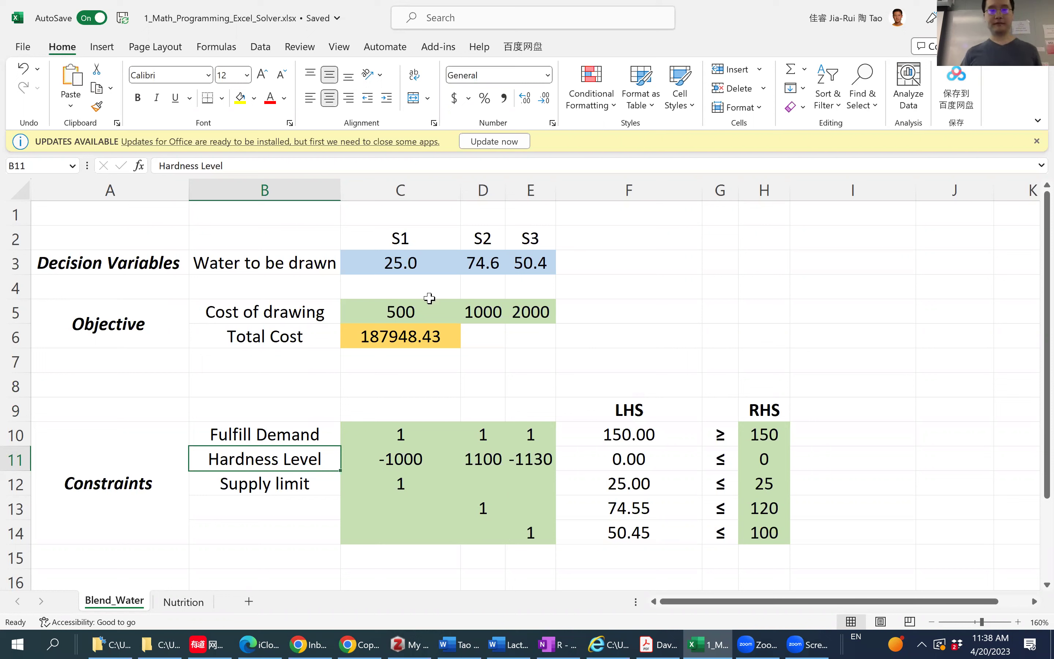
drag(371, 266, 543, 265)
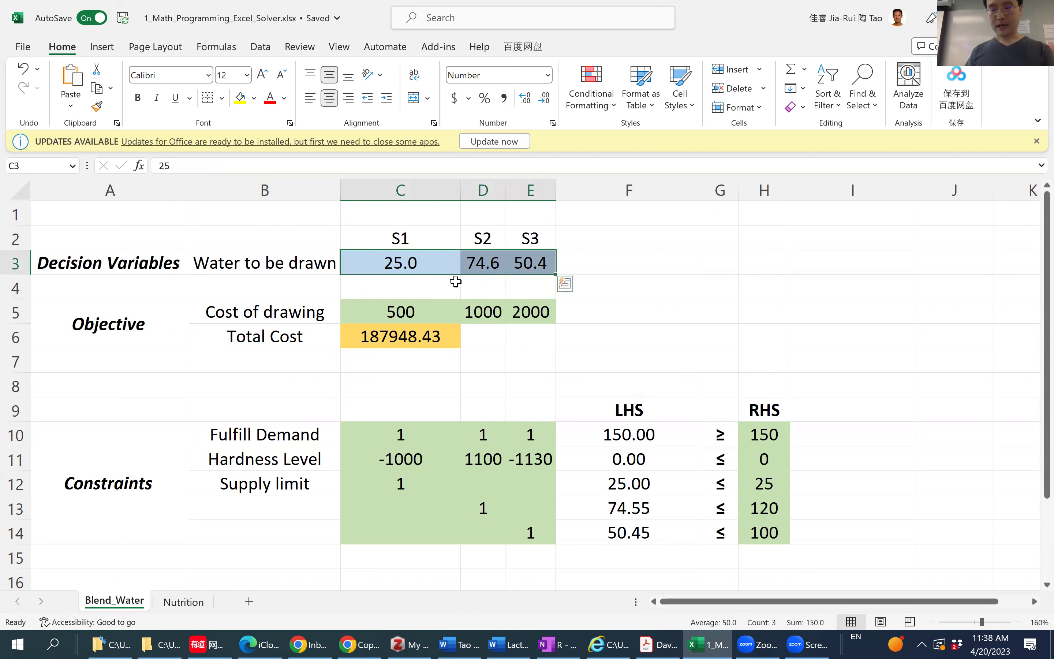
key(Delete)
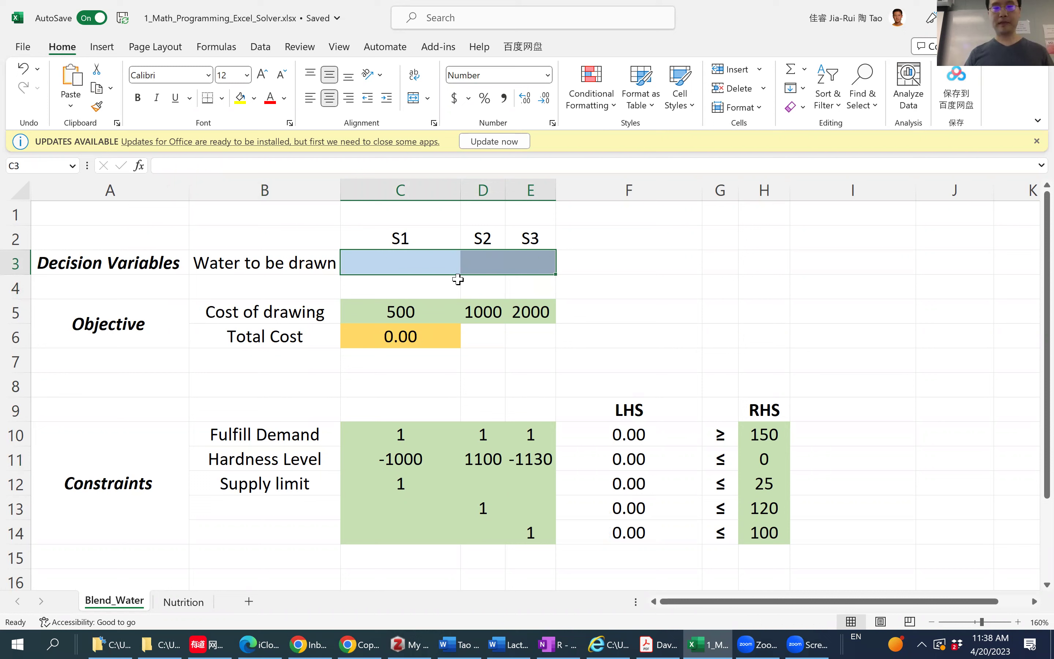
click(487, 263)
click(387, 272)
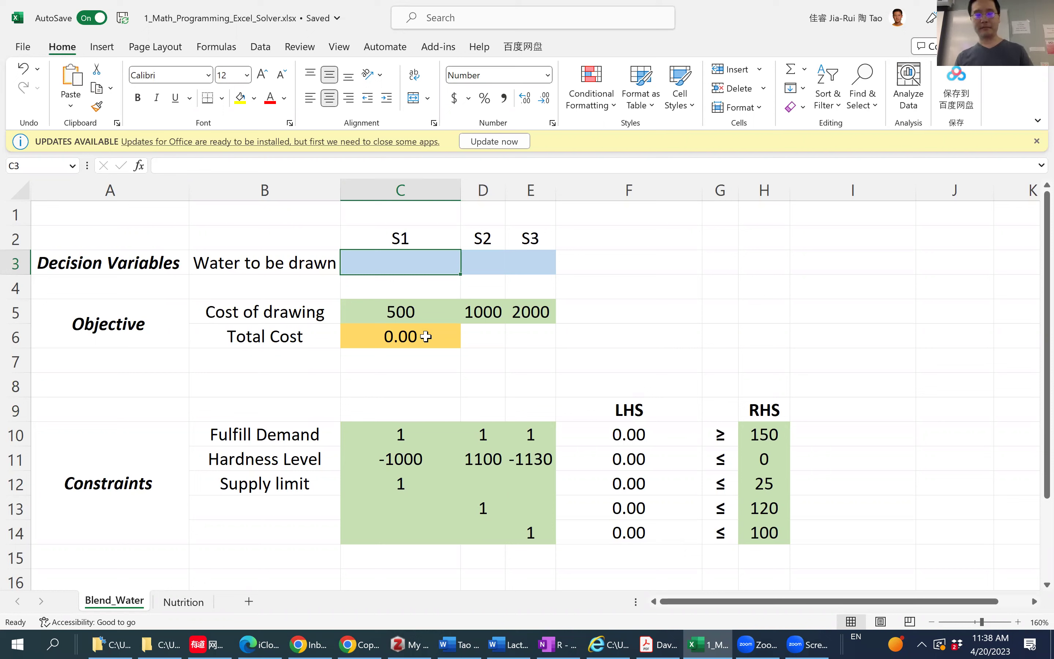
Check the Total Cost formula in C6, switch to the lab notes in Chrome and highlight the Water Supply Problem's objective function.
click(407, 344)
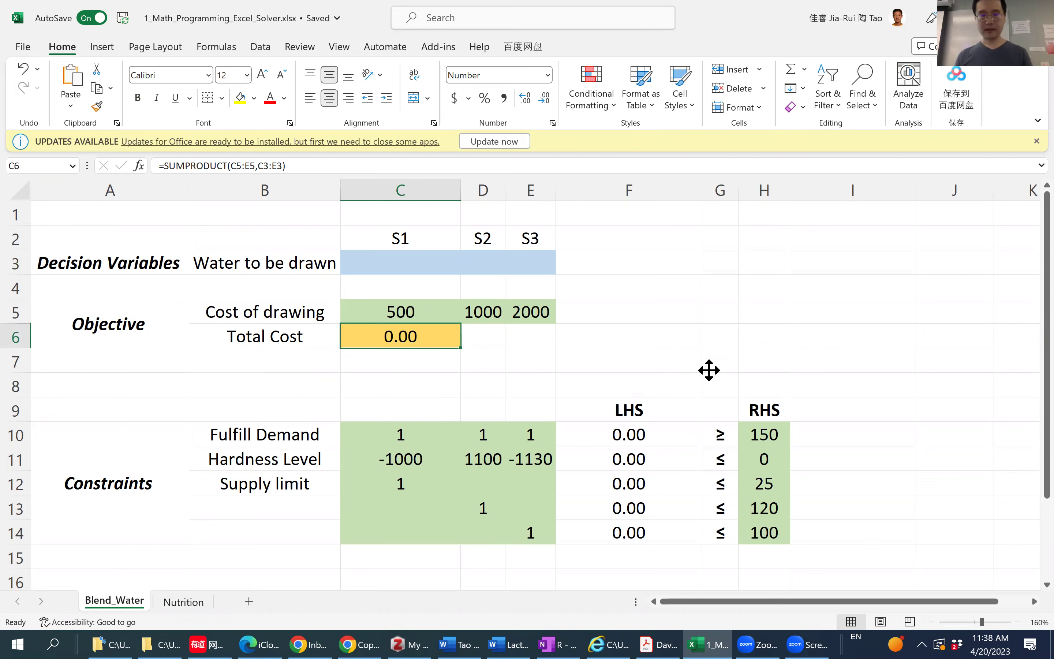
key(alt+Tab)
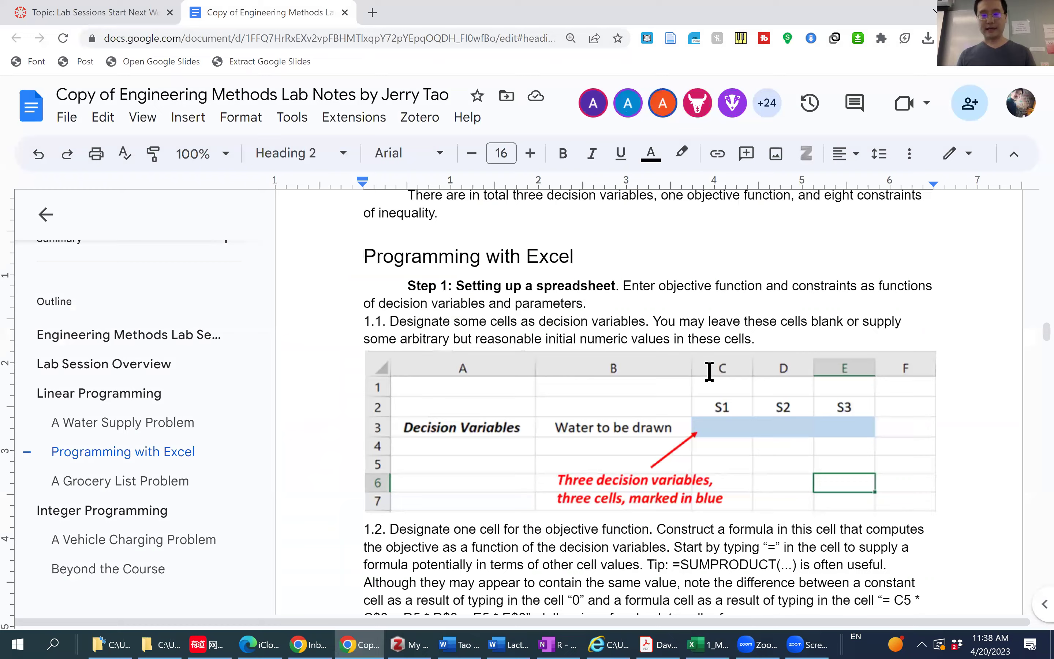
scroll(709, 371, up, 20)
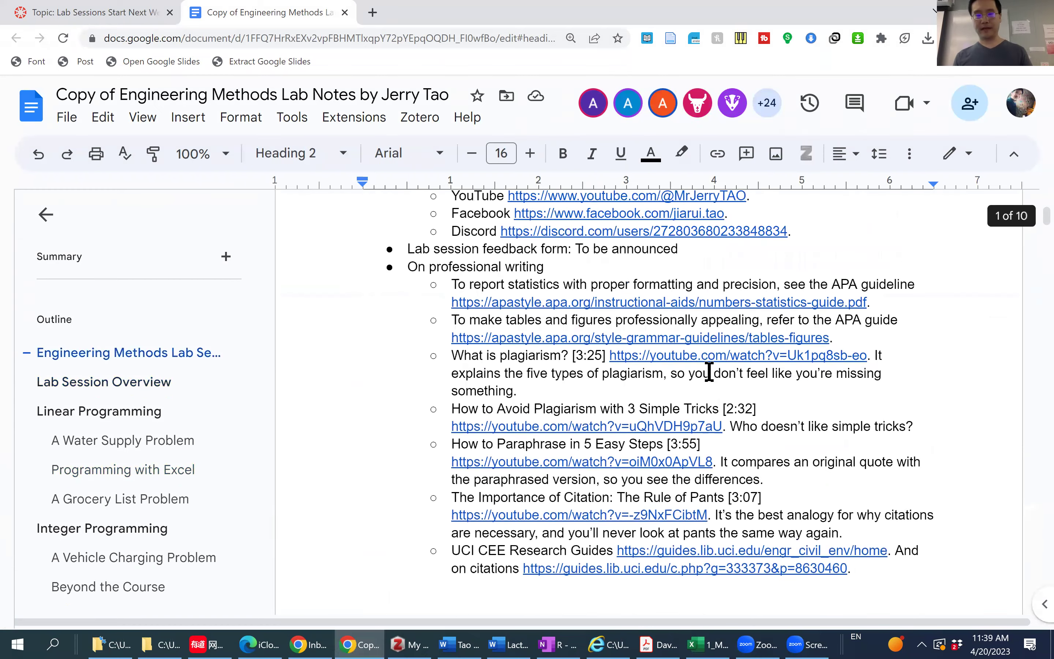
scroll(709, 371, up, 5)
scroll(709, 370, down, 20)
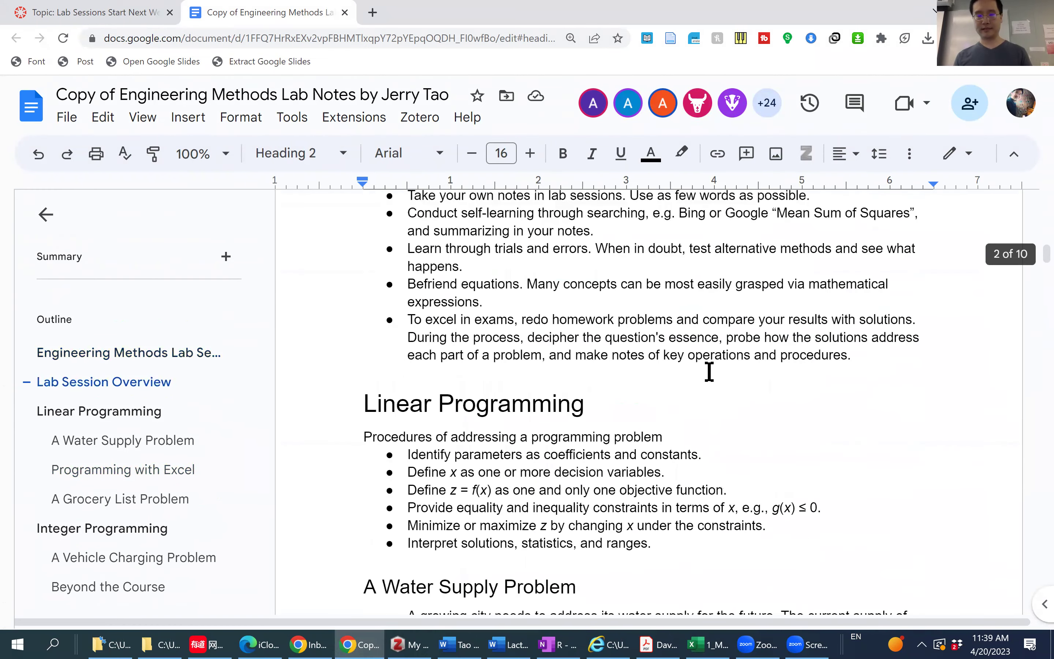
scroll(709, 371, down, 8)
scroll(709, 371, up, 5)
scroll(709, 371, down, 10)
scroll(709, 371, down, 2)
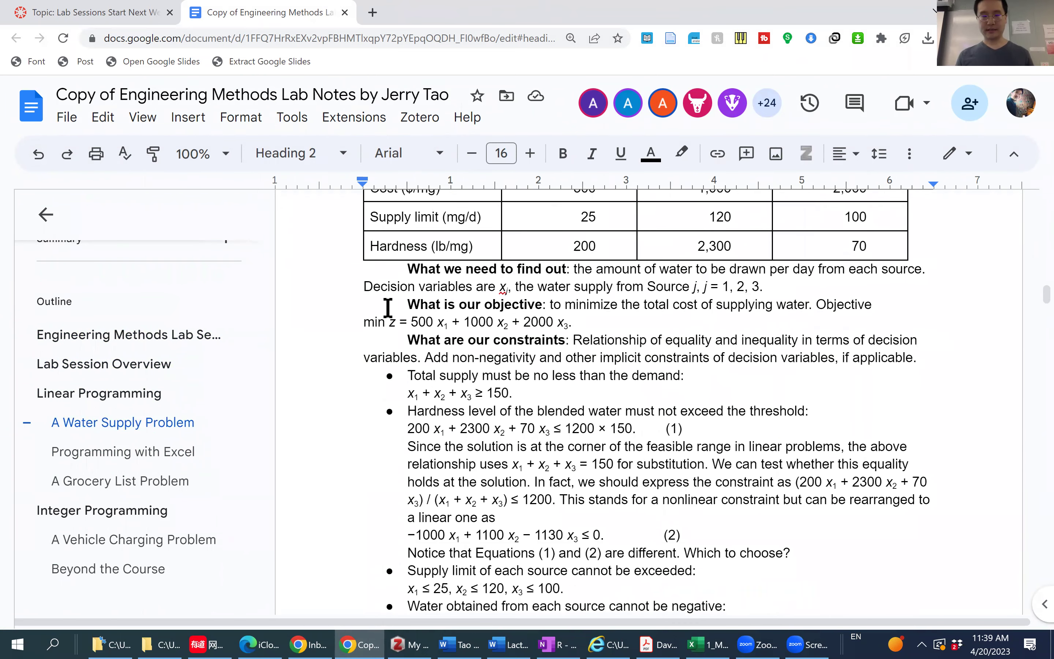
drag(365, 321, 599, 320)
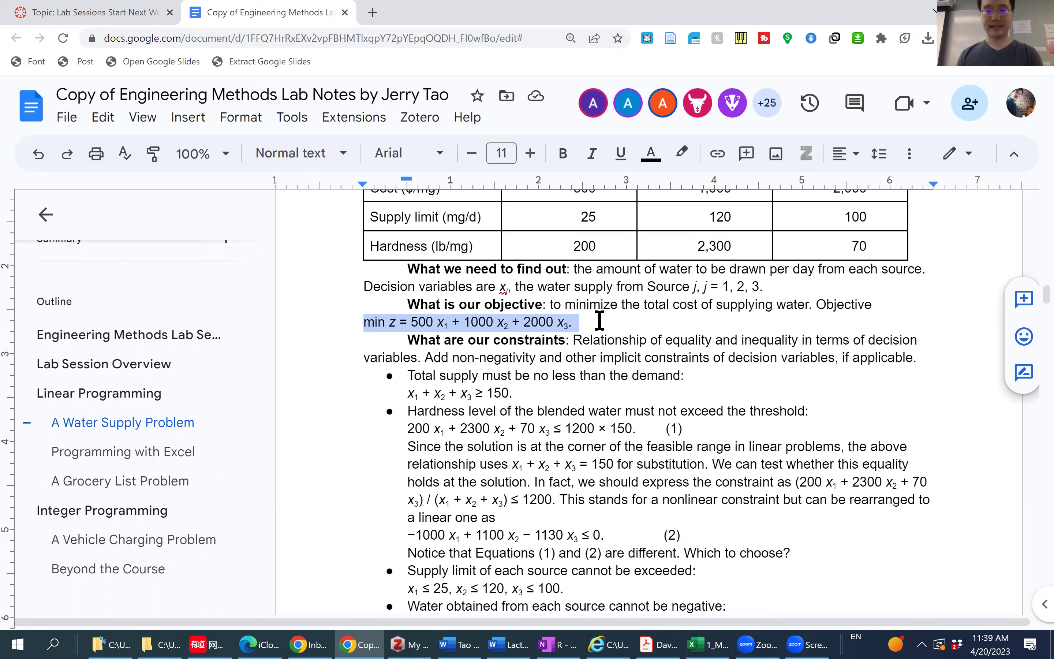
Return to Excel and examine the cost coefficients in C5:E5 and the decision variable cells C3:E3 behind Total Cost.
key(alt+Tab)
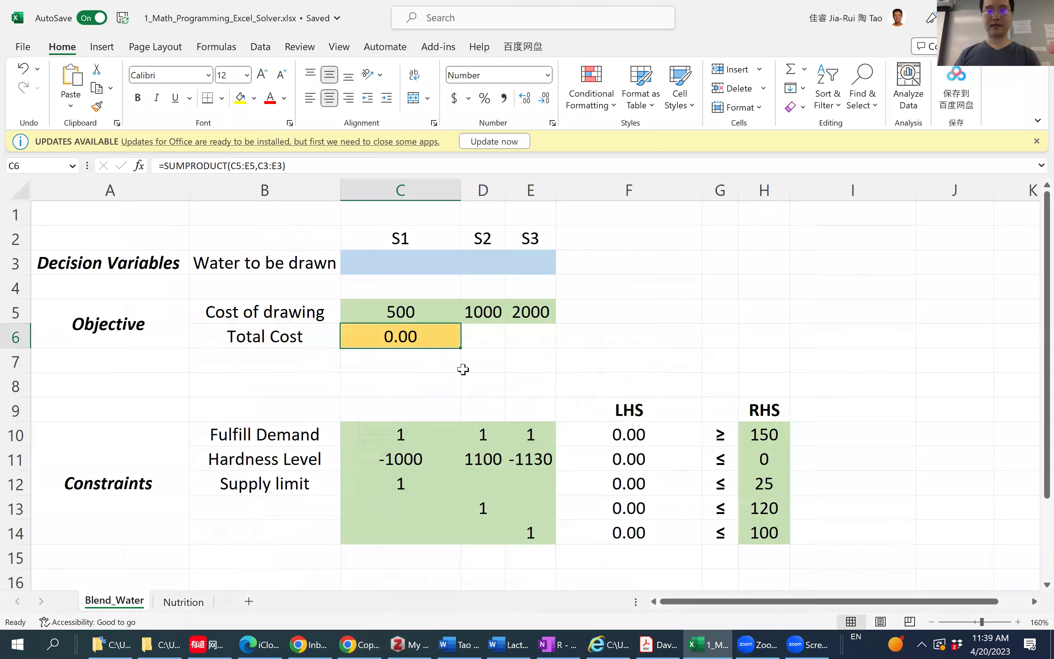
drag(409, 314, 535, 312)
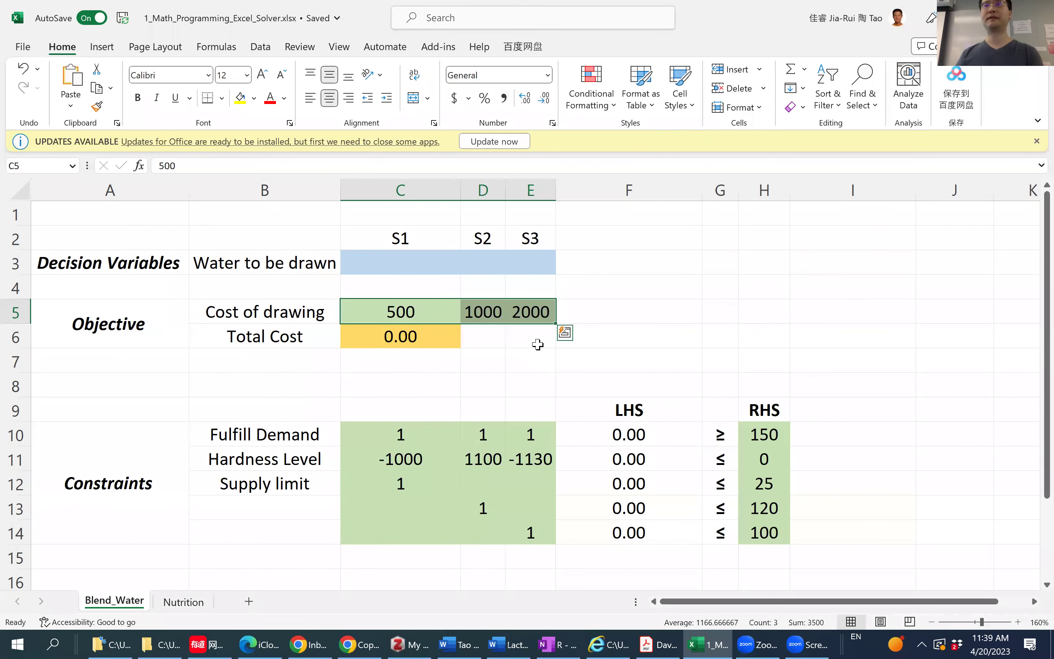
click(417, 338)
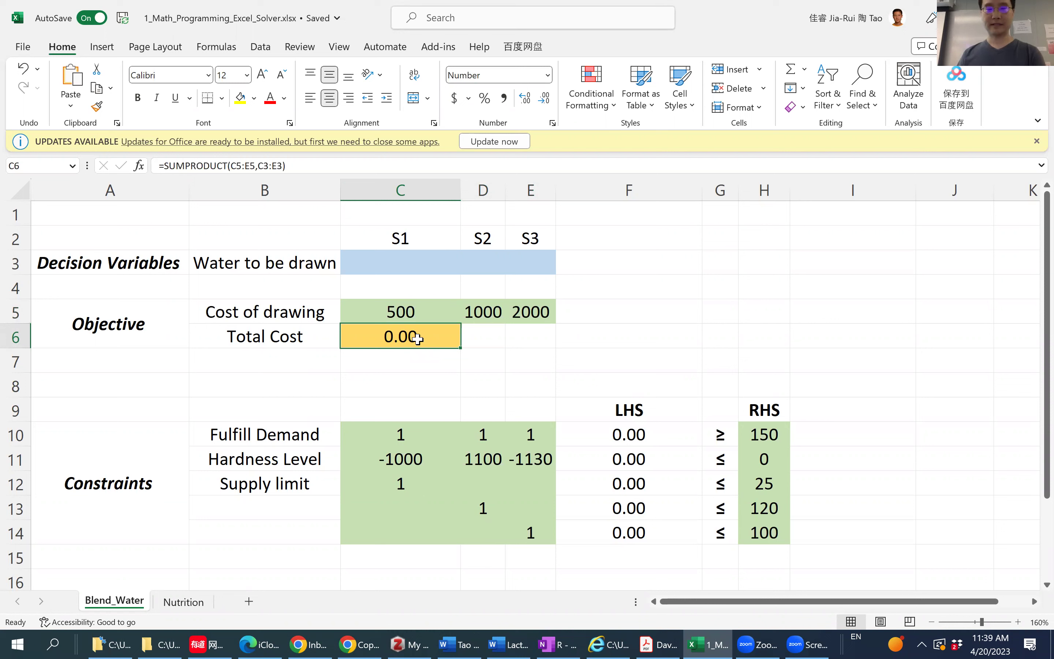
click(404, 314)
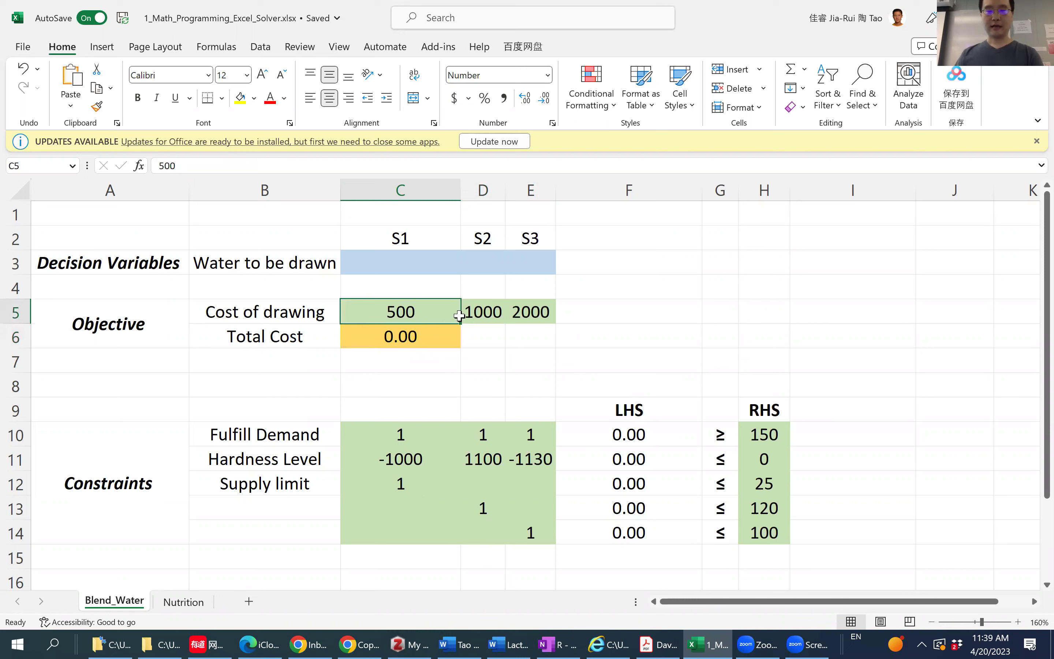
drag(459, 316, 551, 312)
drag(404, 263, 527, 270)
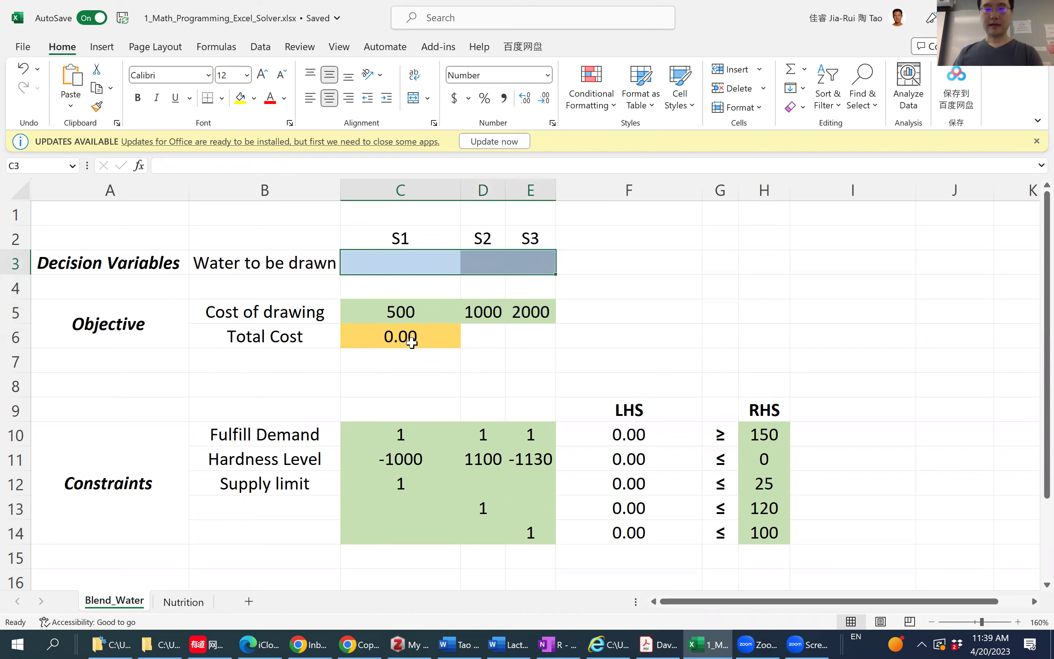
Remove the SUMPRODUCT expression from the Total Cost cell C6, keeping only the equals sign.
click(411, 342)
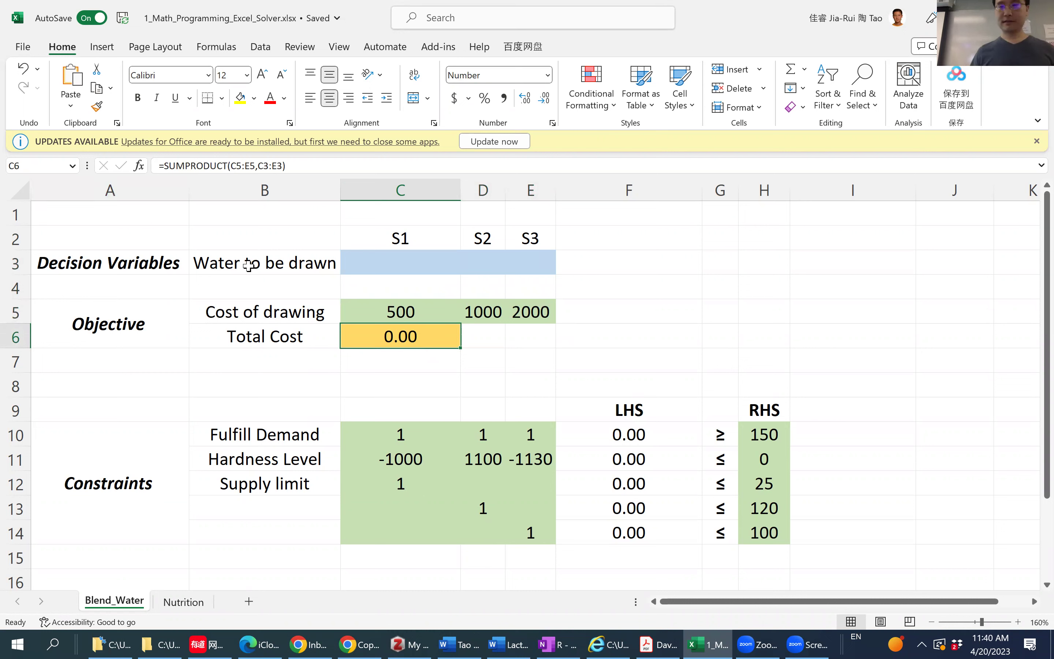
click(225, 169)
drag(225, 169, 336, 169)
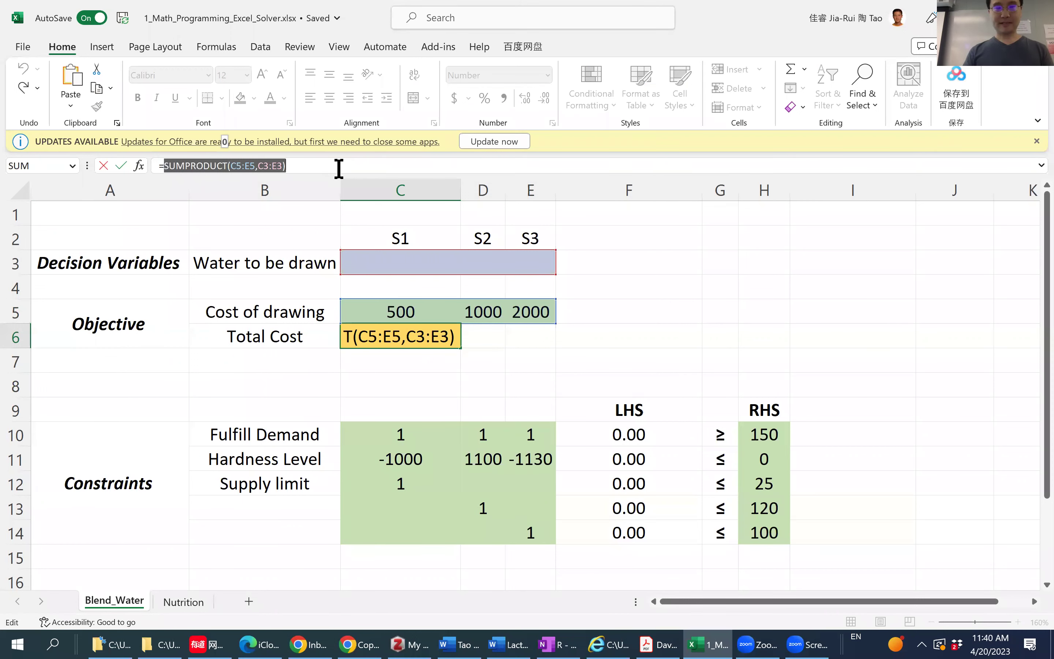
key(BackSpace)
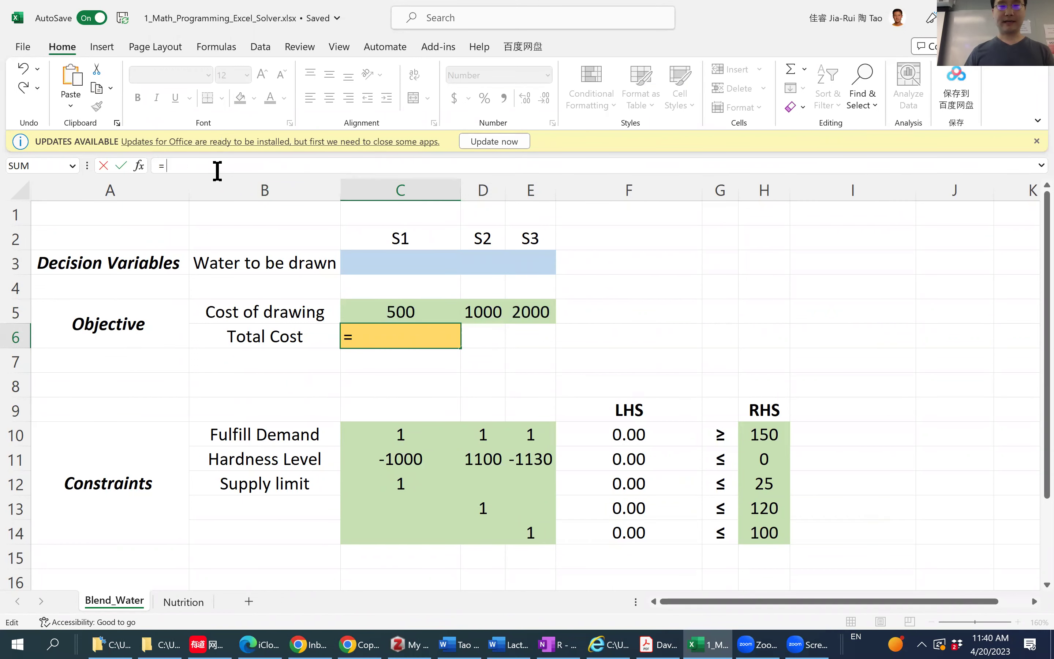
drag(180, 167, 149, 169)
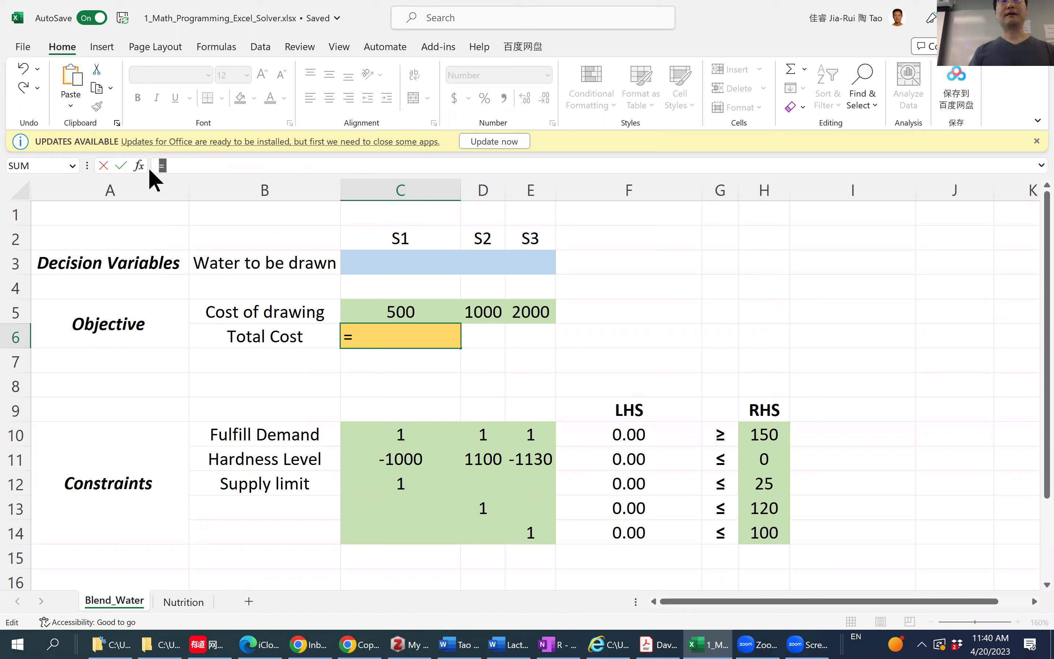
click(181, 168)
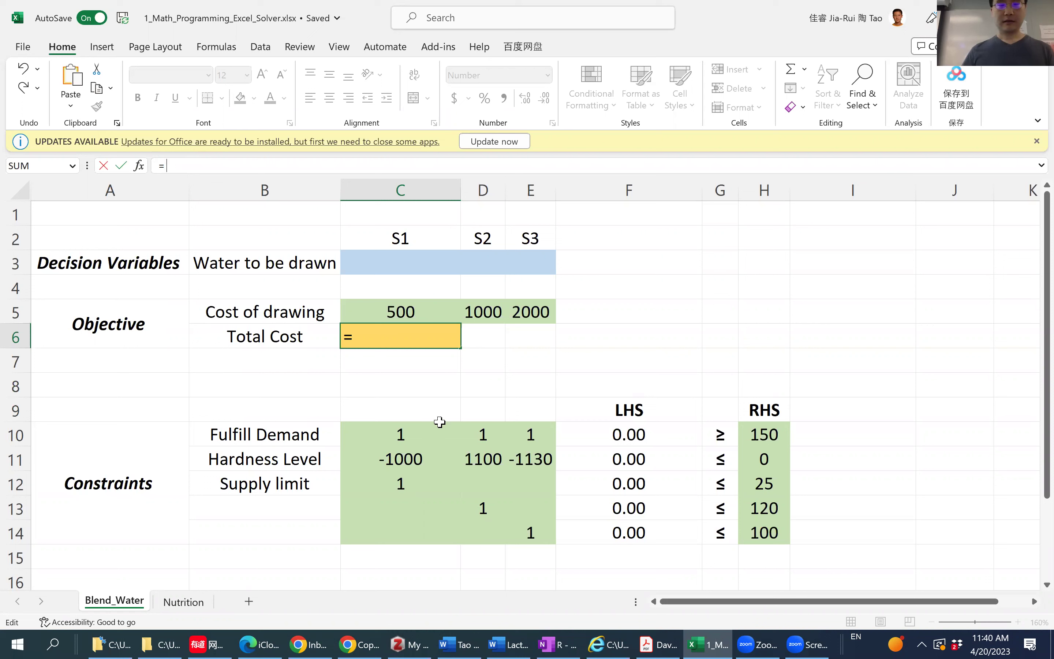
Start the Total Cost formula in C6 with the S1 and S2 cost terms, C3*C5 + D3*D5.
click(376, 264)
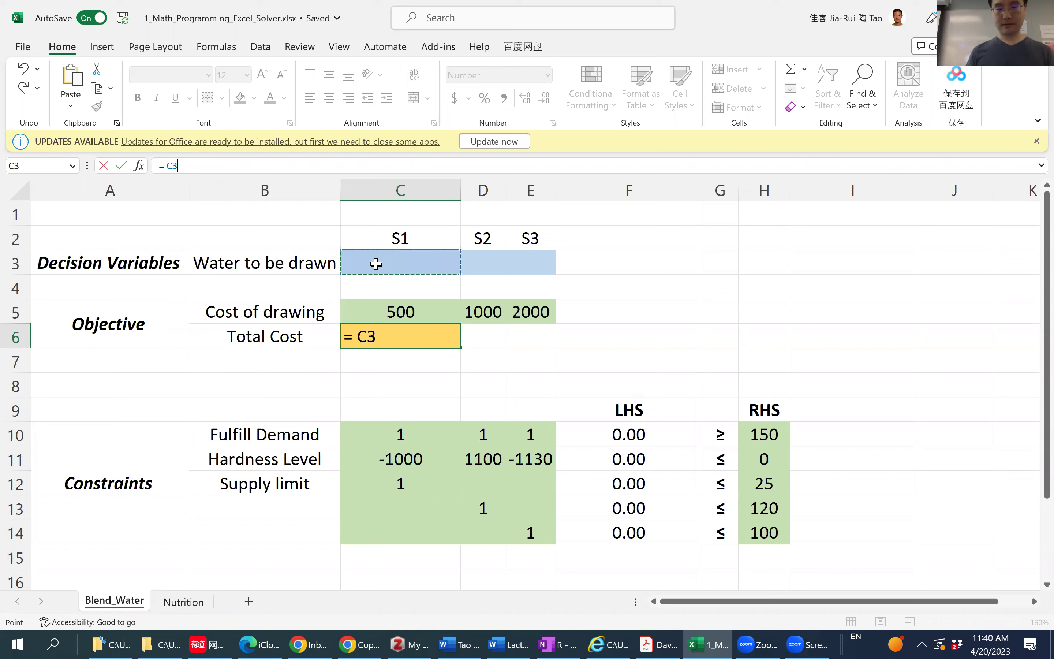
text(*)
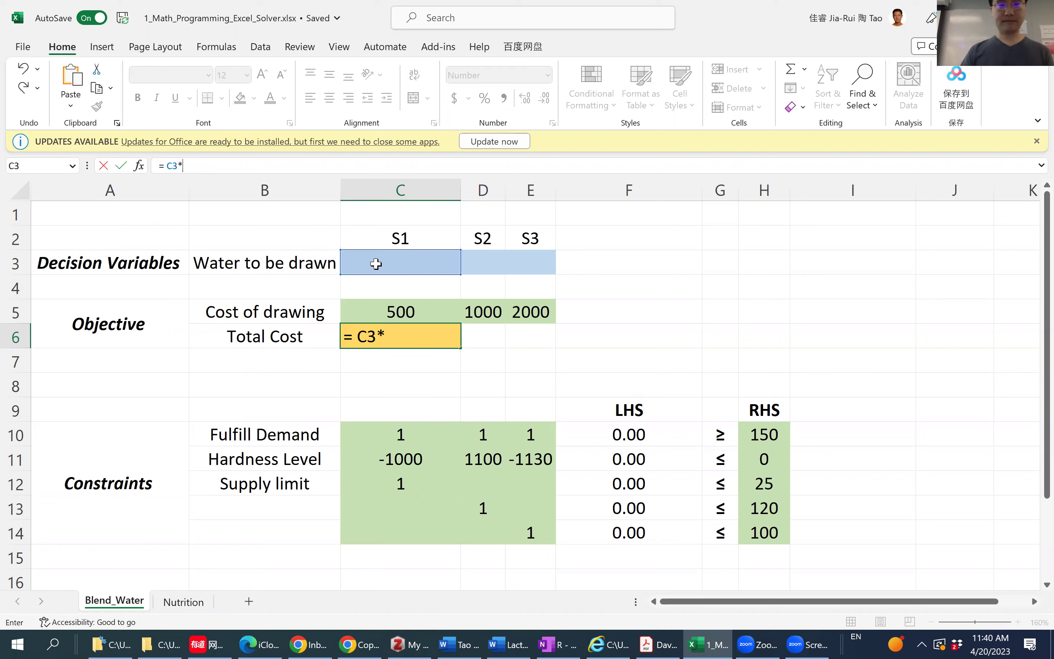
click(390, 311)
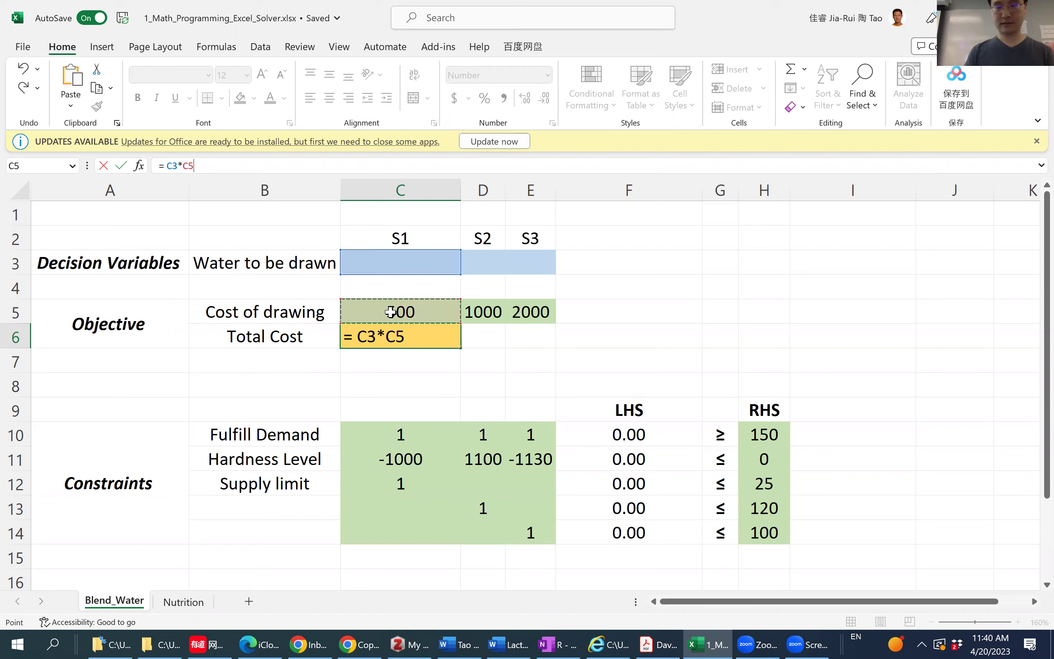
text(+)
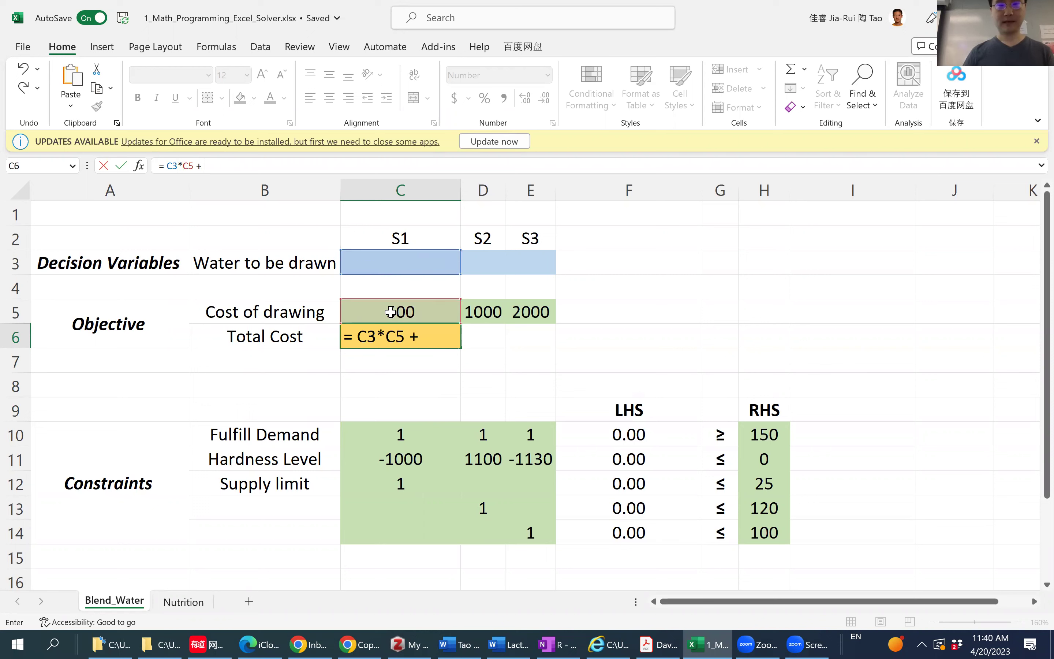
click(484, 268)
text(*)
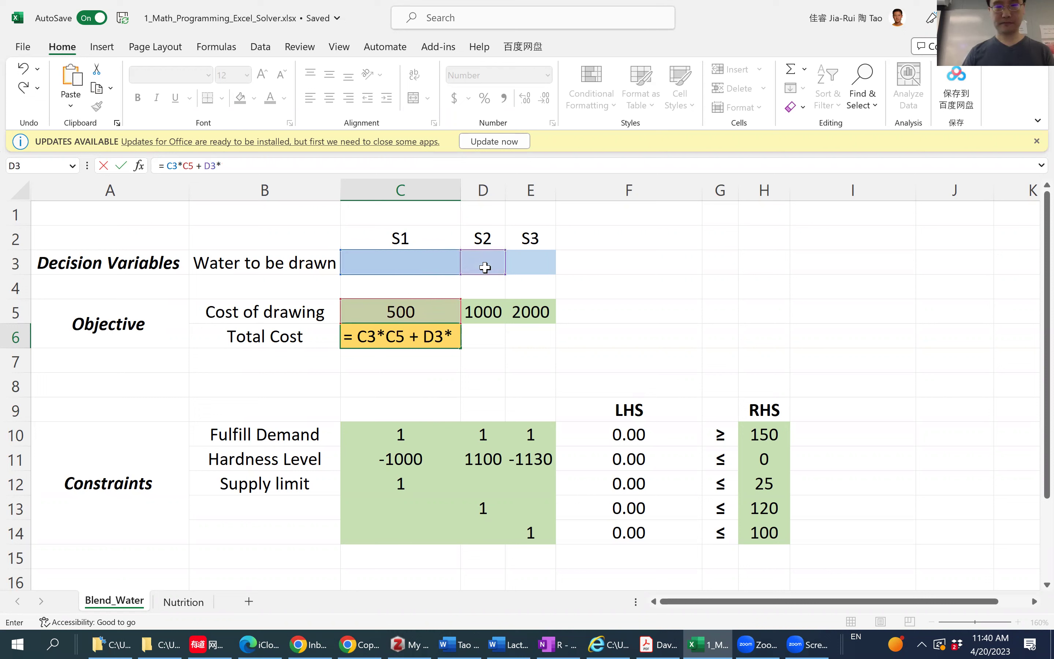
click(484, 307)
text(+)
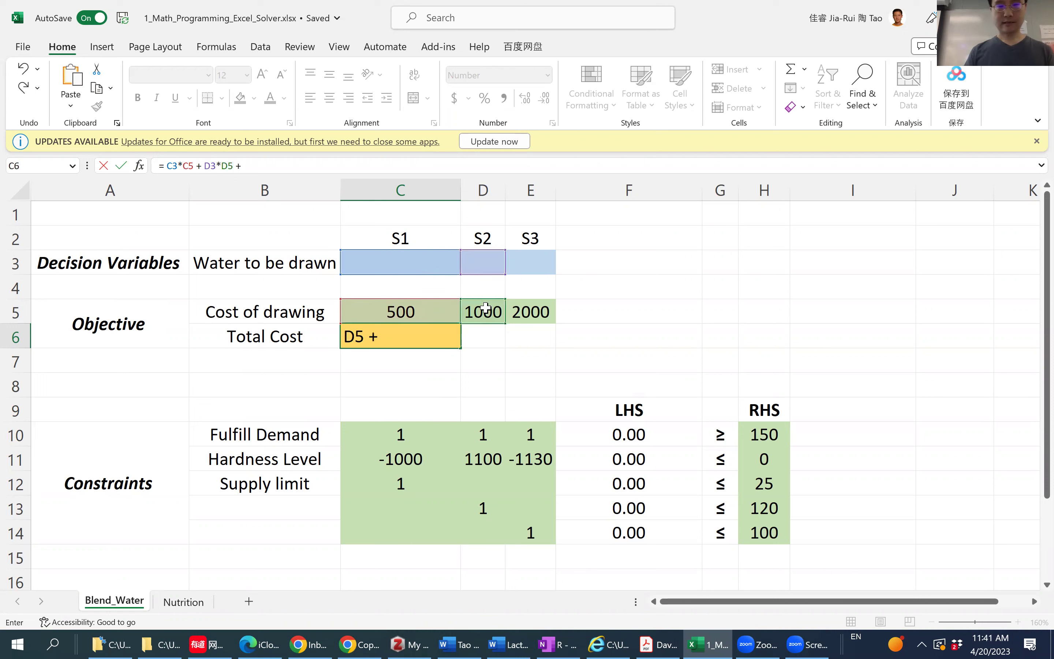
Add the S3 term E3*E5 to the Total Cost formula, review its terms and commit it.
click(526, 261)
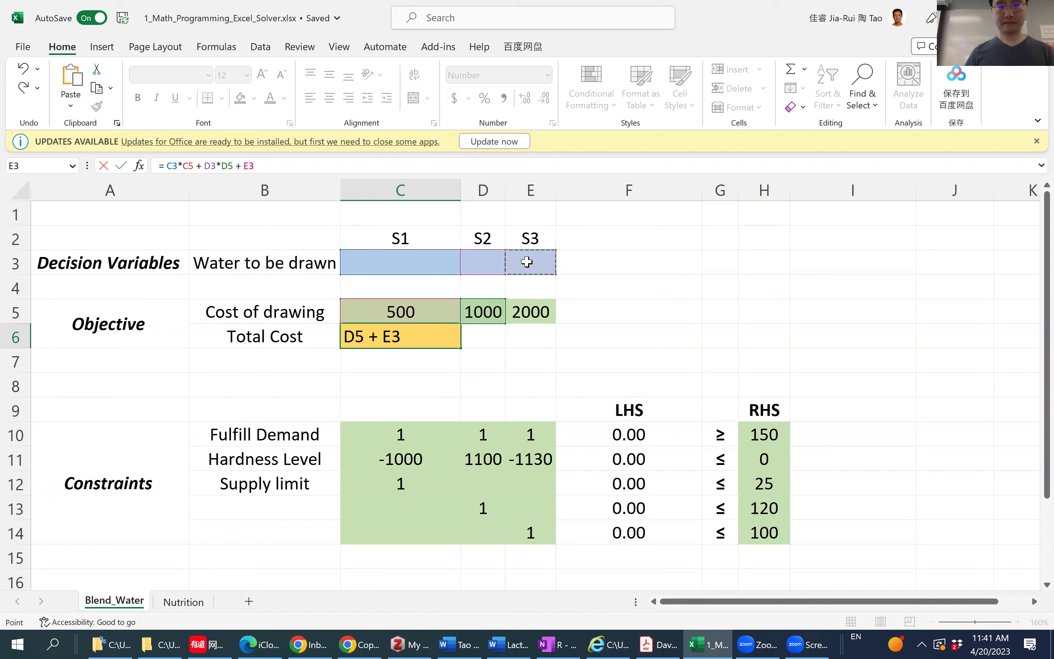
text(*)
click(536, 311)
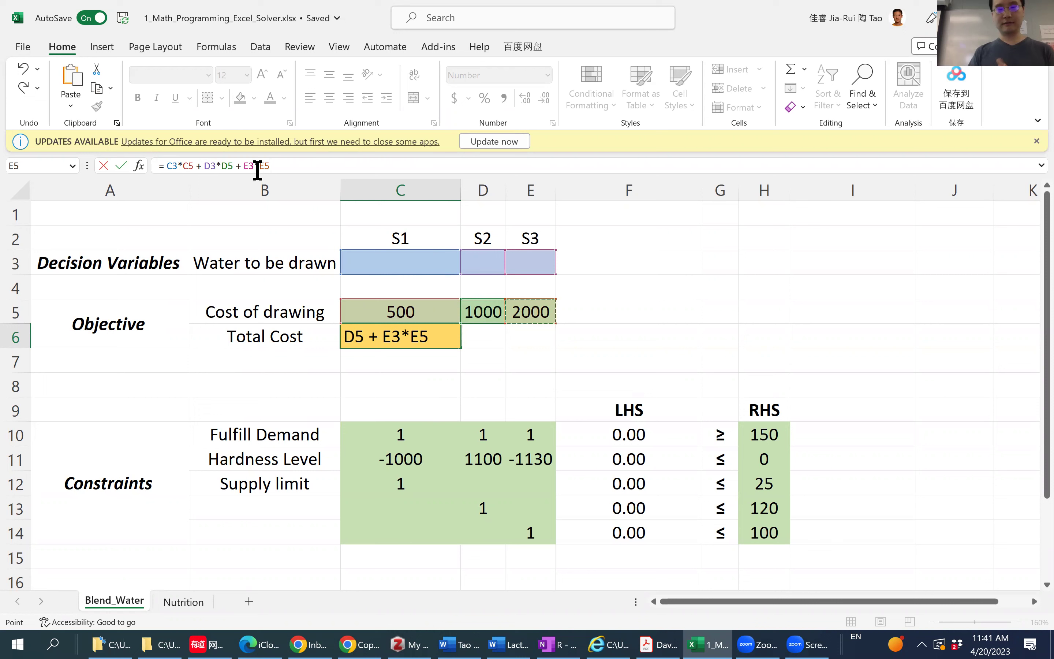
drag(164, 167, 194, 166)
click(194, 167)
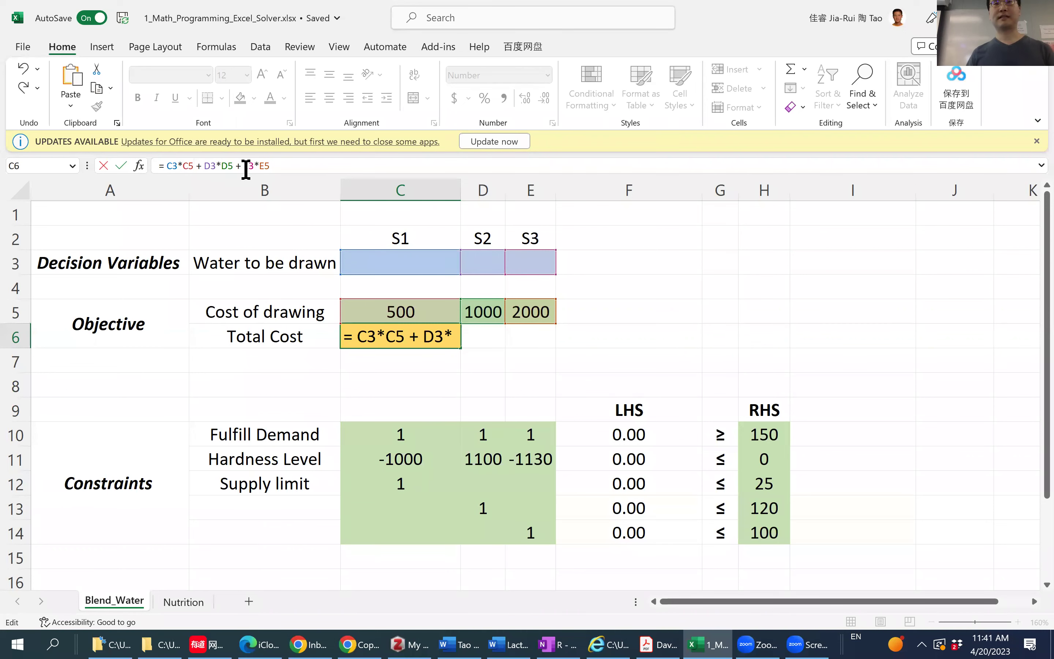
click(286, 166)
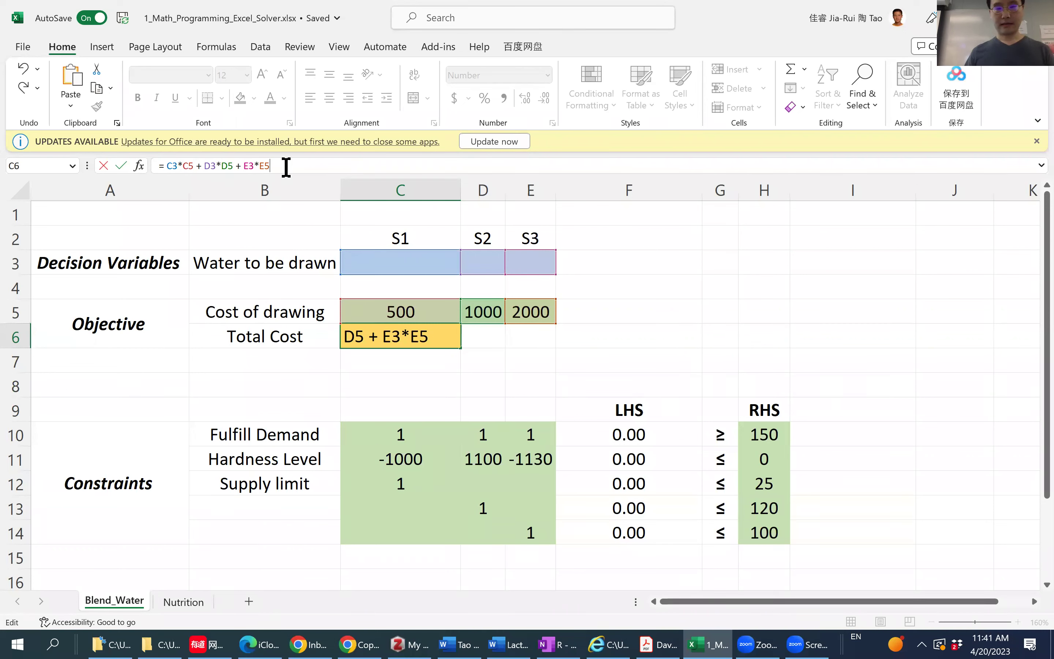
key(Return)
Check the Total Cost formula in C6 and the decision variable cells C3:E3 that it references.
click(315, 171)
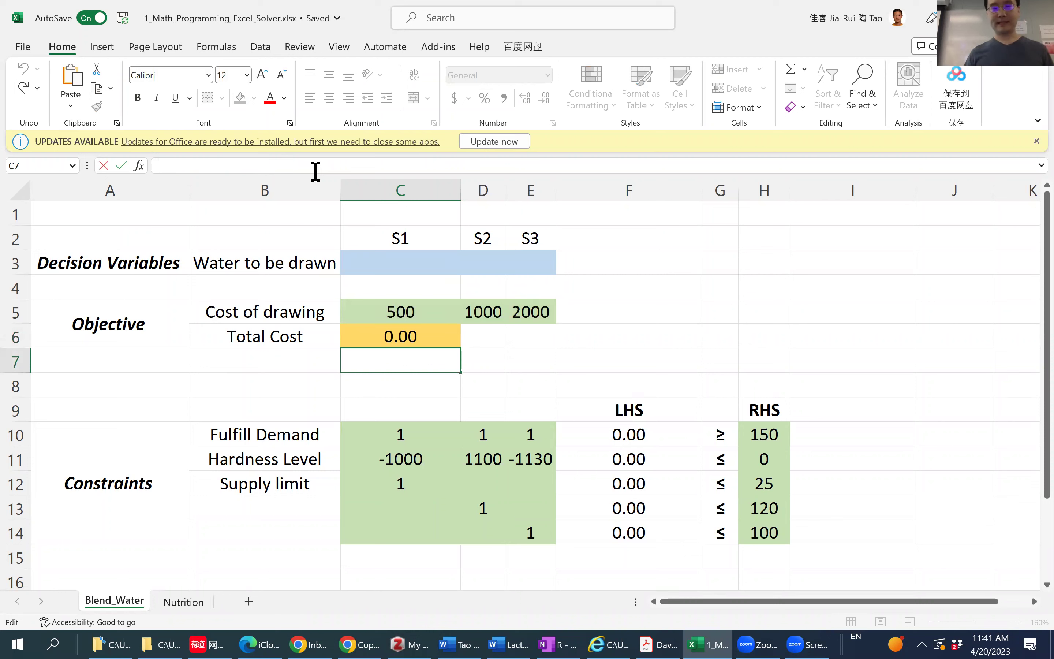
click(381, 336)
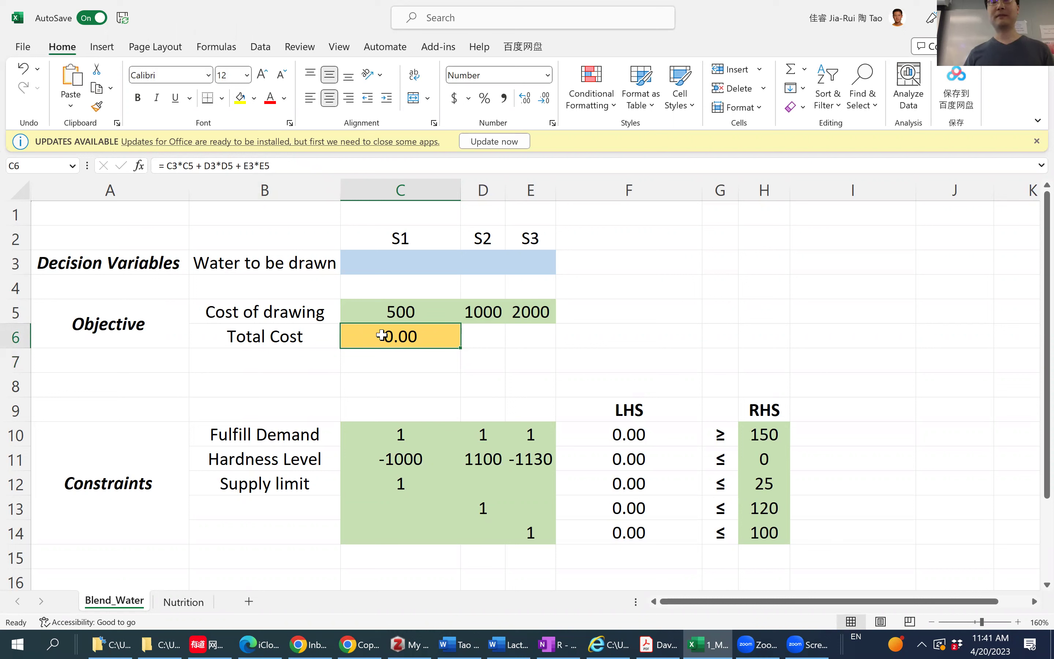
drag(389, 256, 529, 274)
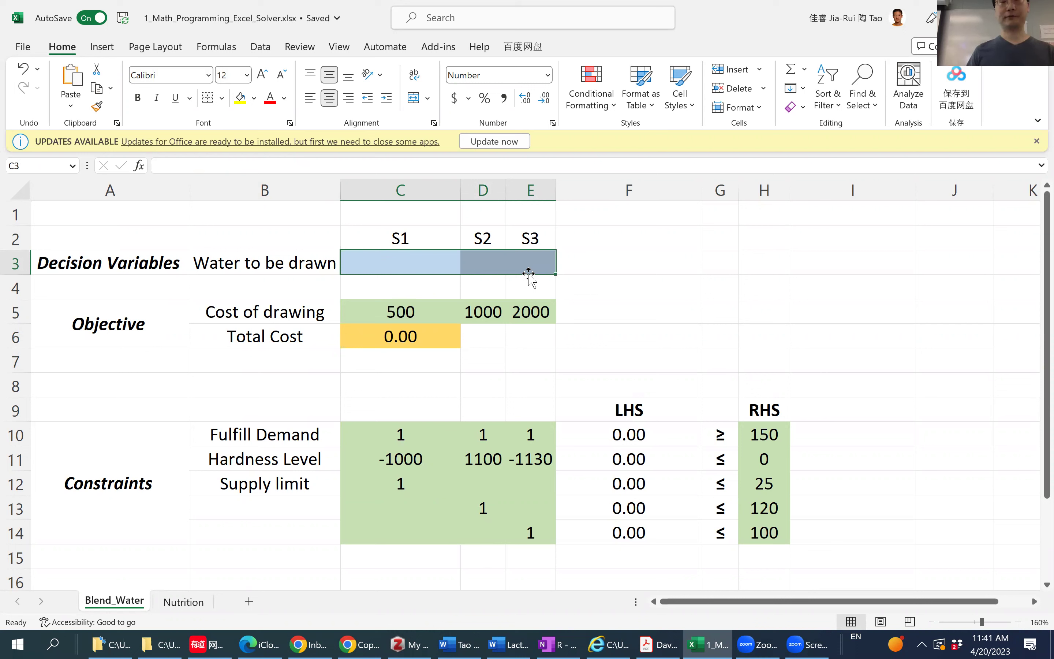
click(411, 338)
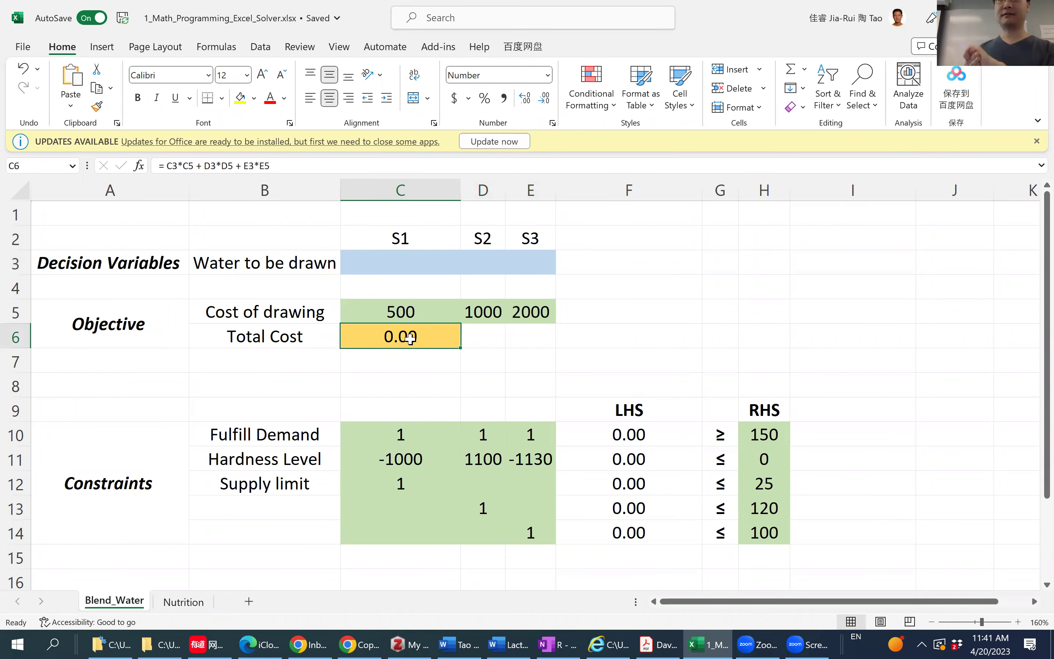
Enter trial amounts of water to be drawn: 4 for S1, 5 for S2 and 6 for S3 in C3:E3.
click(422, 267)
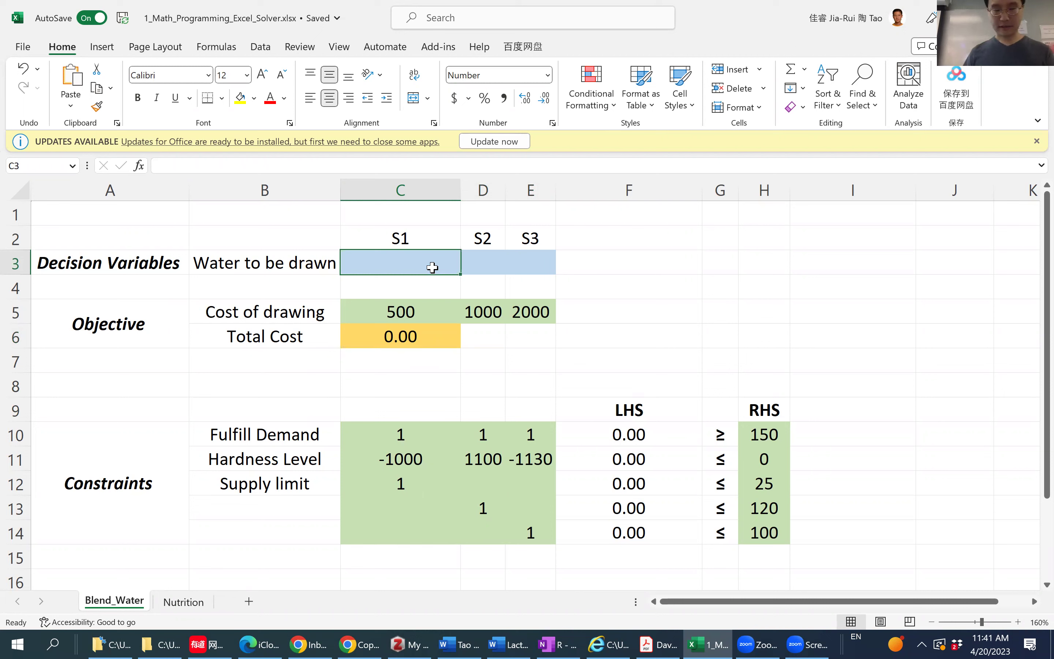
text(4)
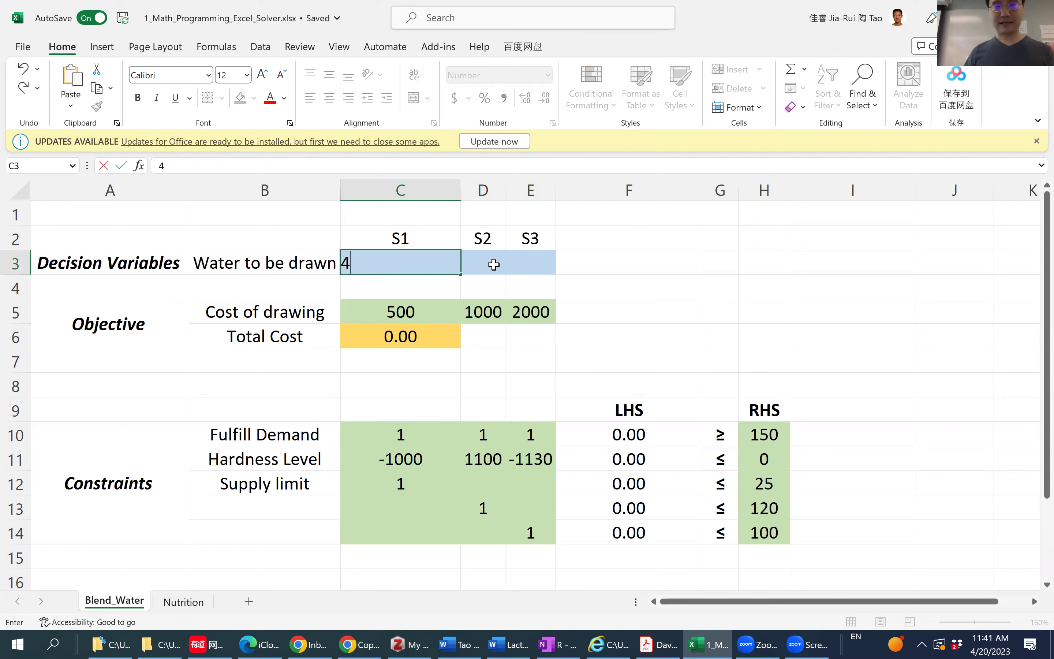
click(496, 264)
text(5)
click(532, 266)
text(6)
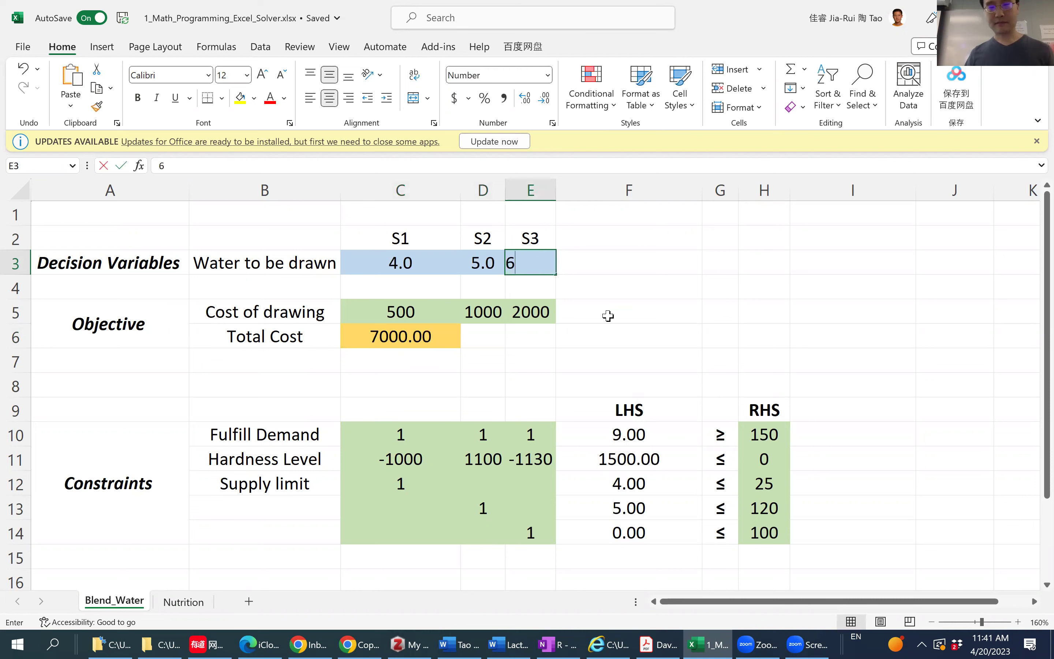
click(599, 315)
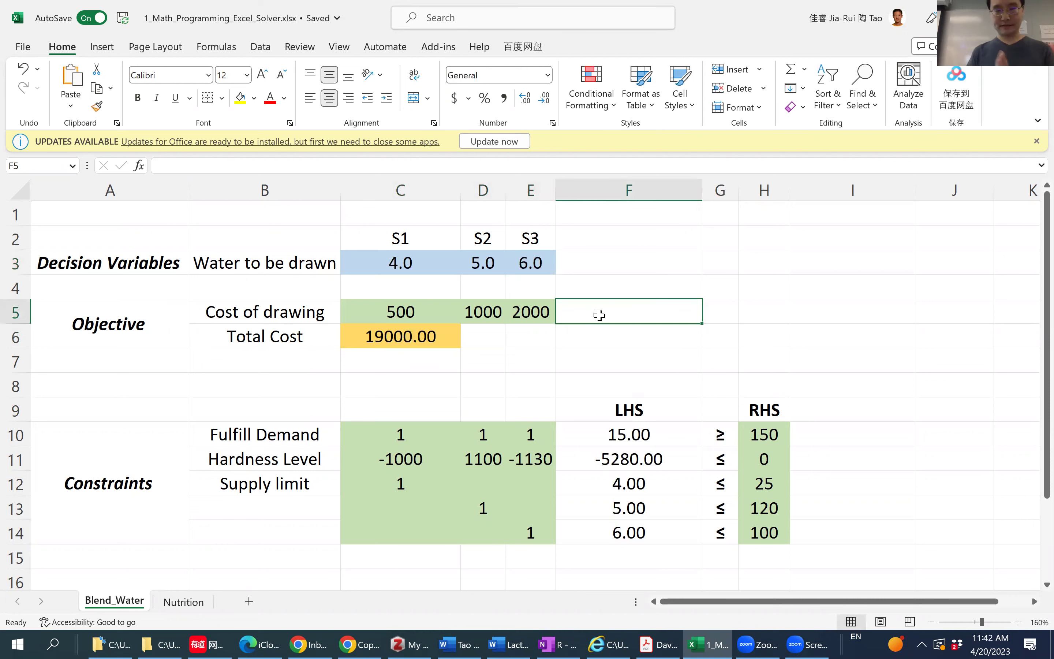
Examine how the Total Cost formula in C6 combines the water amounts in C3:E3 with the drawing costs in C5:E5.
click(407, 342)
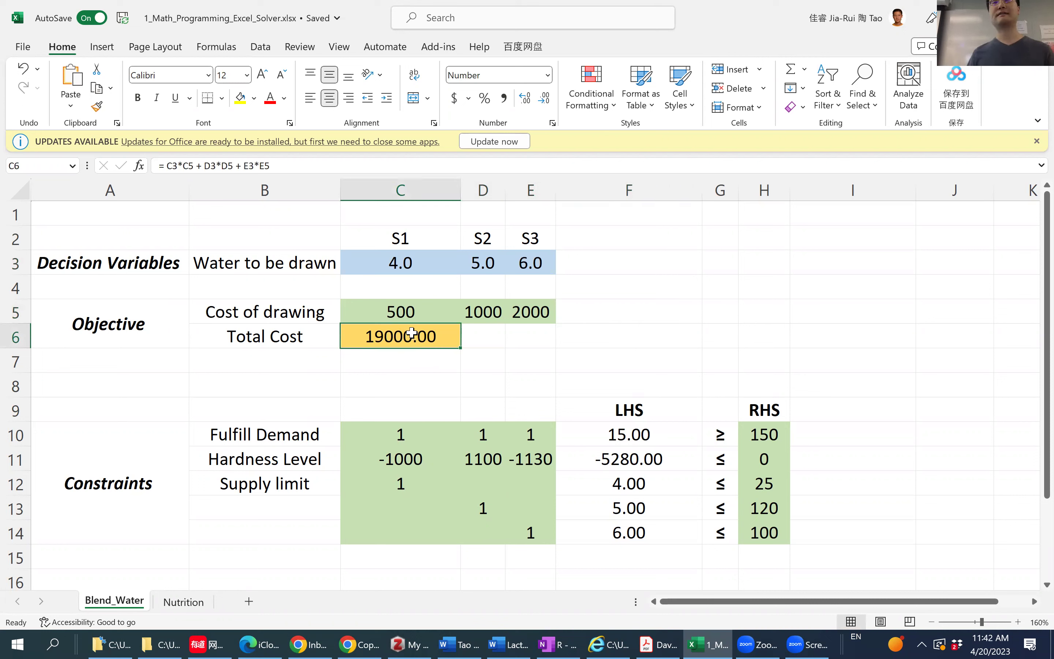
drag(414, 262, 527, 264)
drag(400, 313, 531, 319)
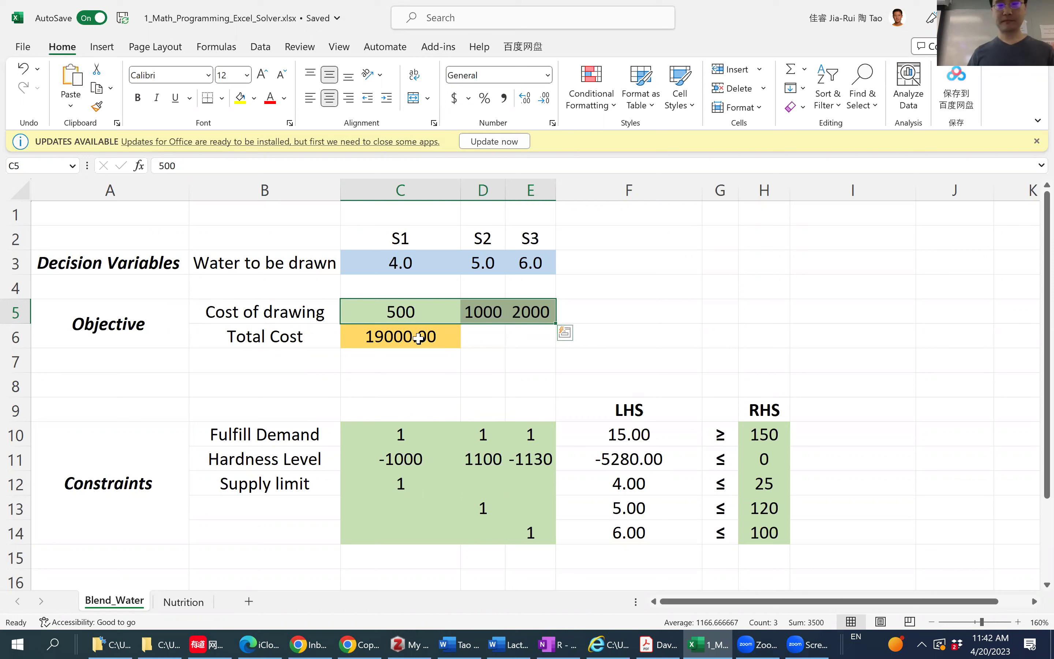
click(396, 340)
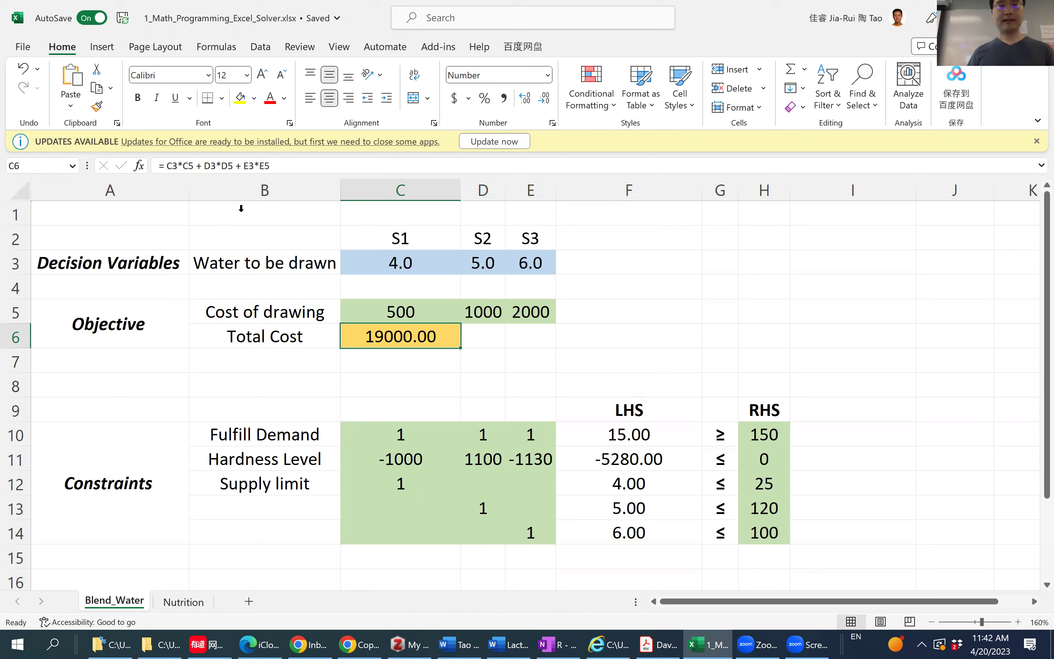
drag(167, 166, 326, 180)
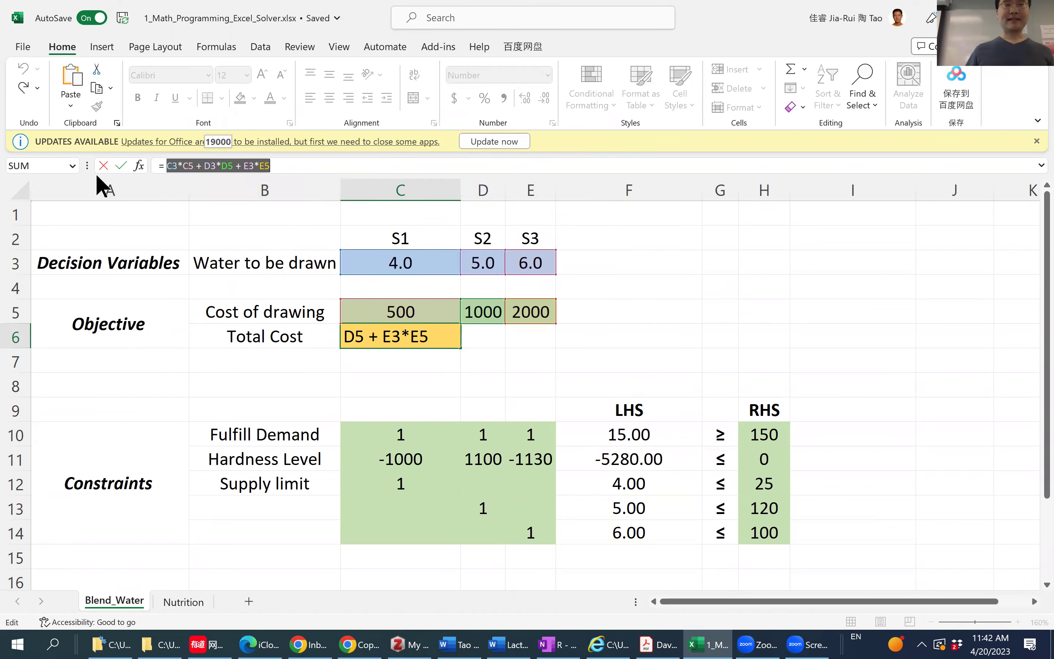
click(103, 166)
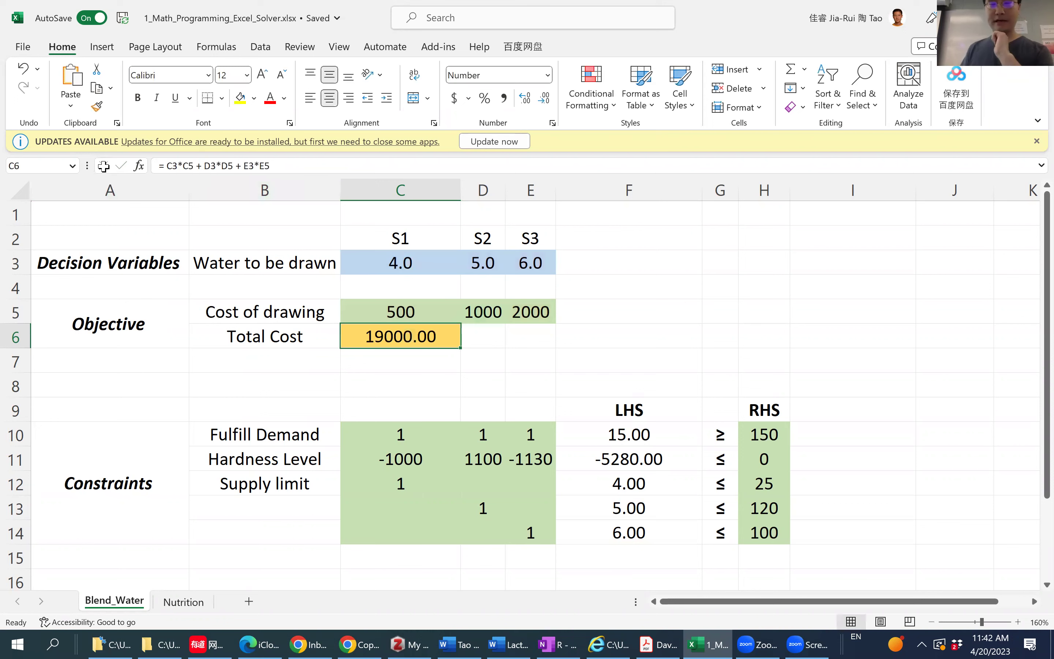
scroll(524, 380, down, 3)
scroll(525, 380, right, 3)
scroll(525, 379, up, 3)
scroll(524, 381, left, 3)
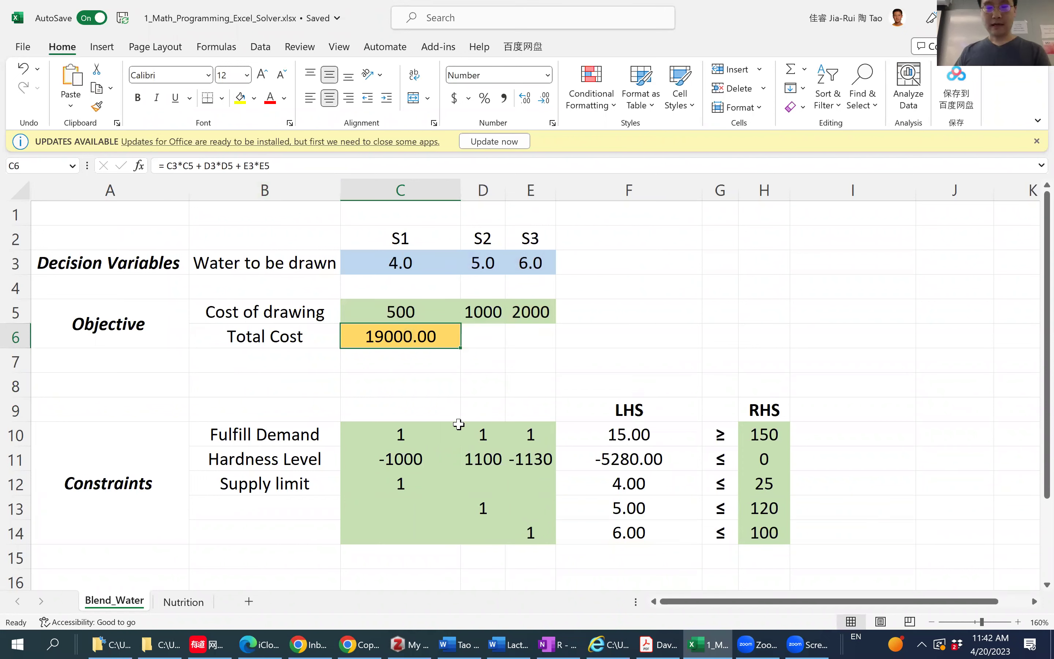
Point out the Fulfill Demand coefficients in C10:E10, then switch to the lab notes in Chrome and highlight the table of source parameters.
drag(388, 433, 510, 438)
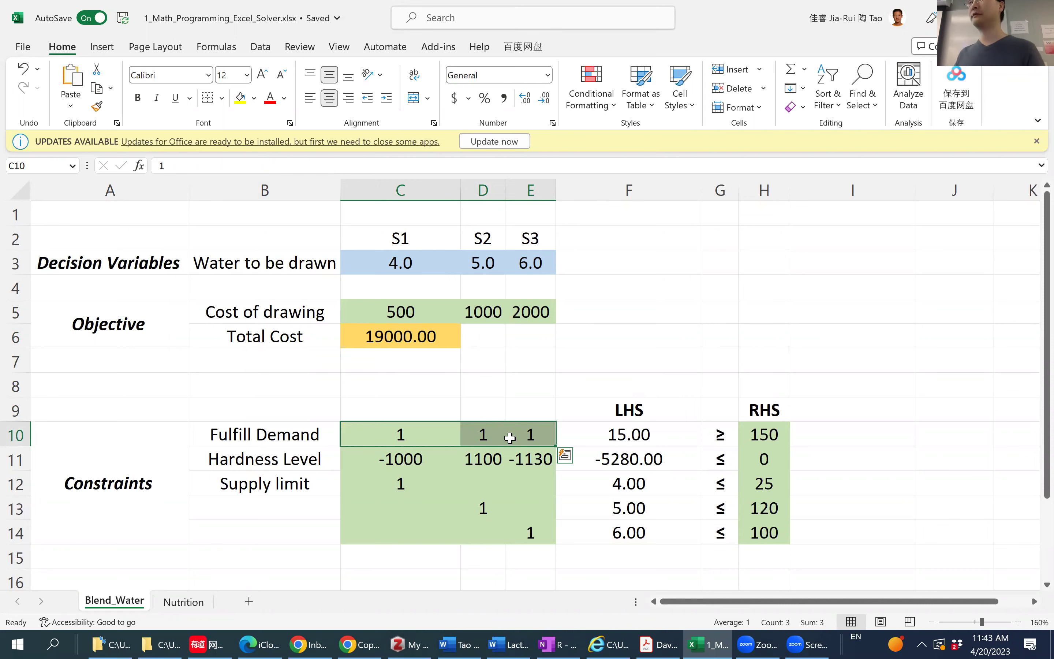
click(307, 643)
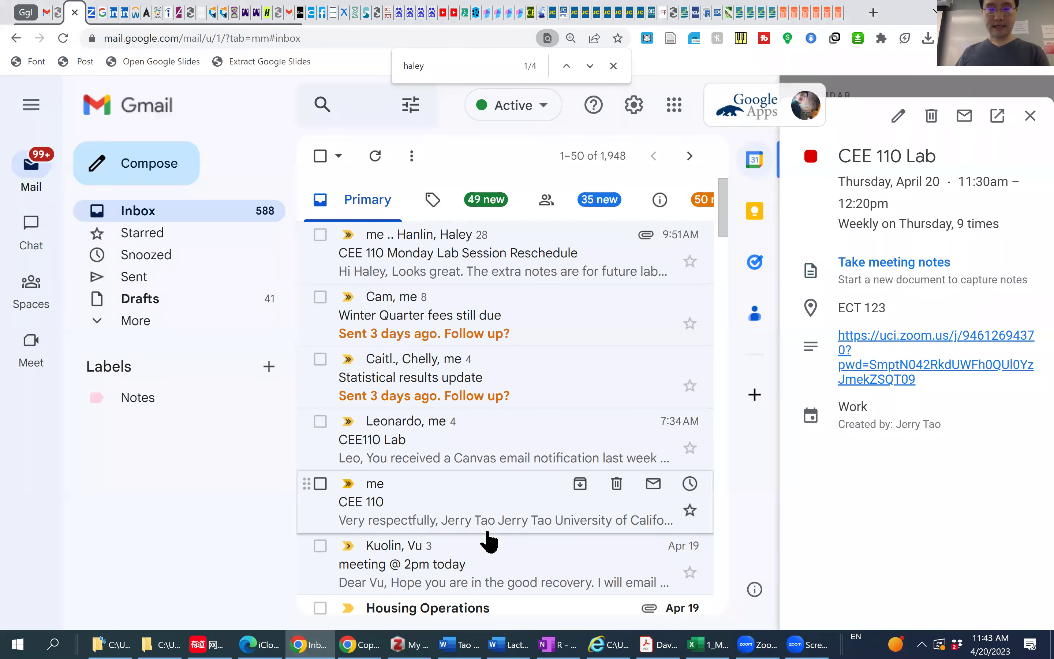
key(alt+Tab)
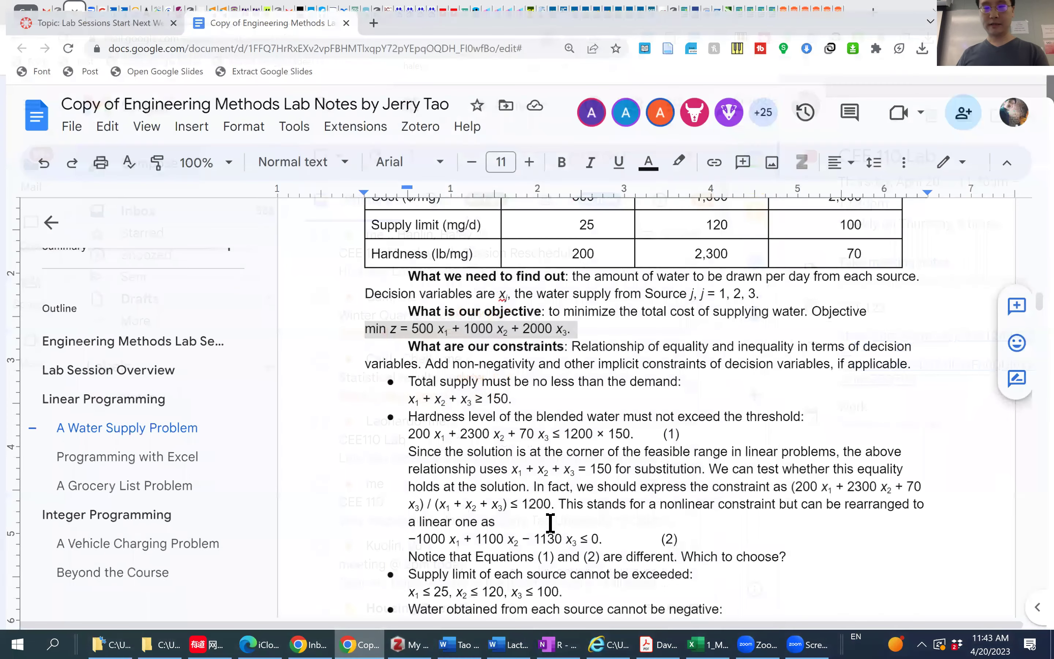
scroll(551, 522, up, 3)
scroll(665, 444, down, 2)
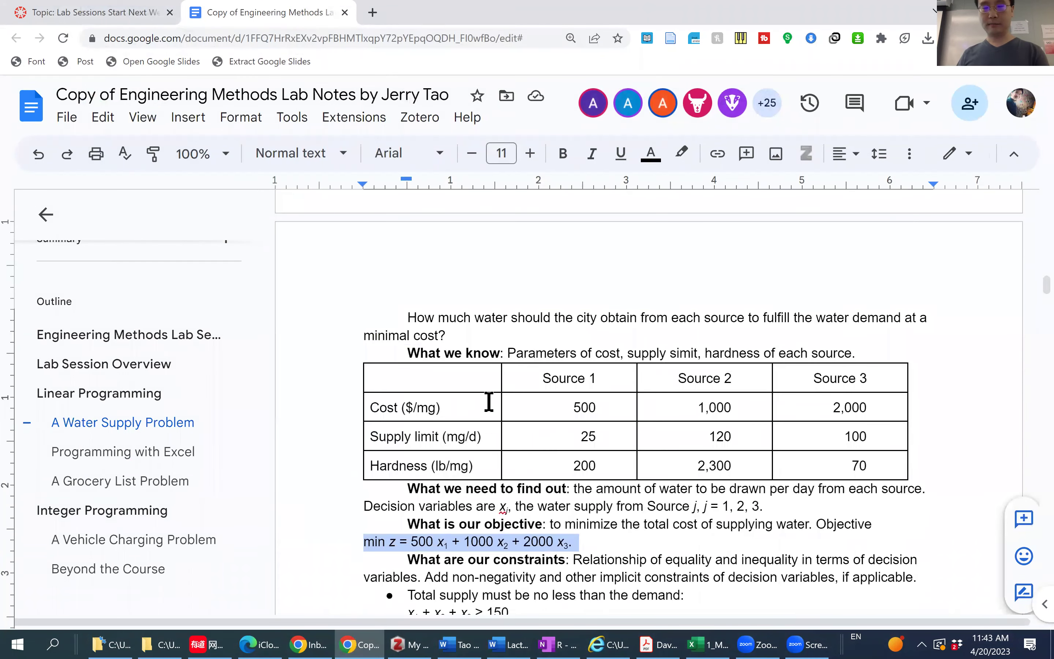
drag(428, 381, 855, 468)
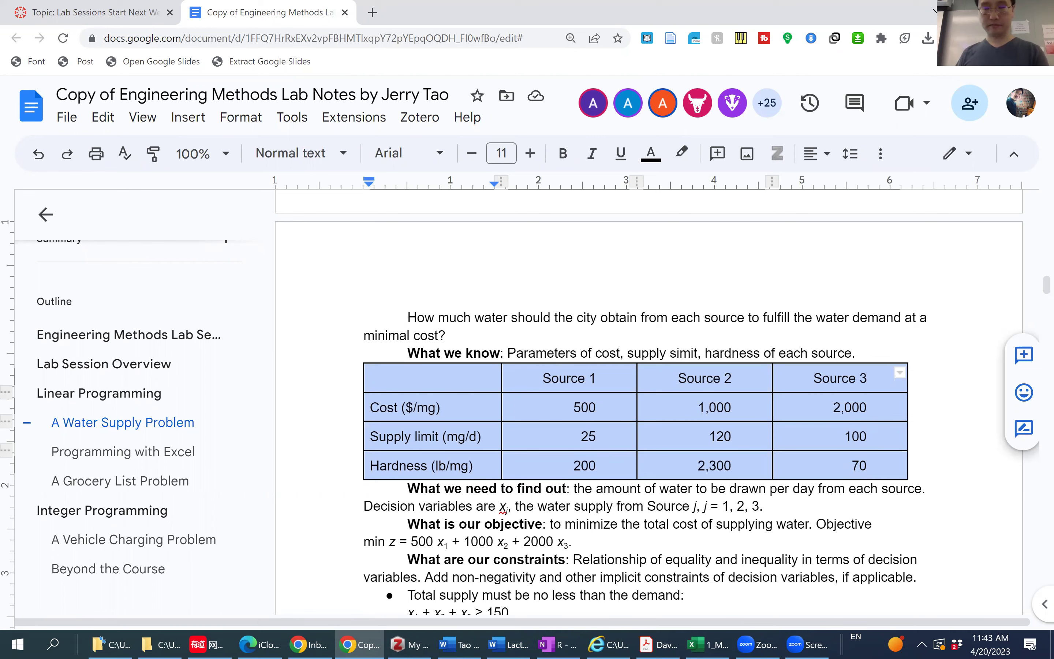
mouse_move(356, 644)
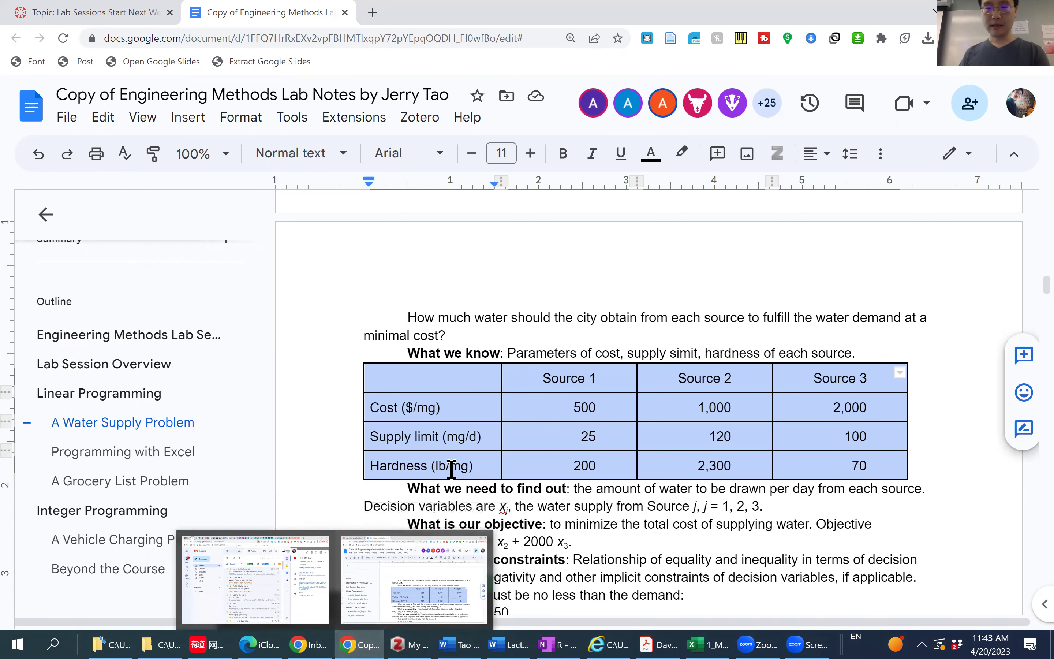
Highlight the cost row of the source parameters table in the lab notes and point out Source 1's hardness and supply limit.
drag(564, 409, 854, 419)
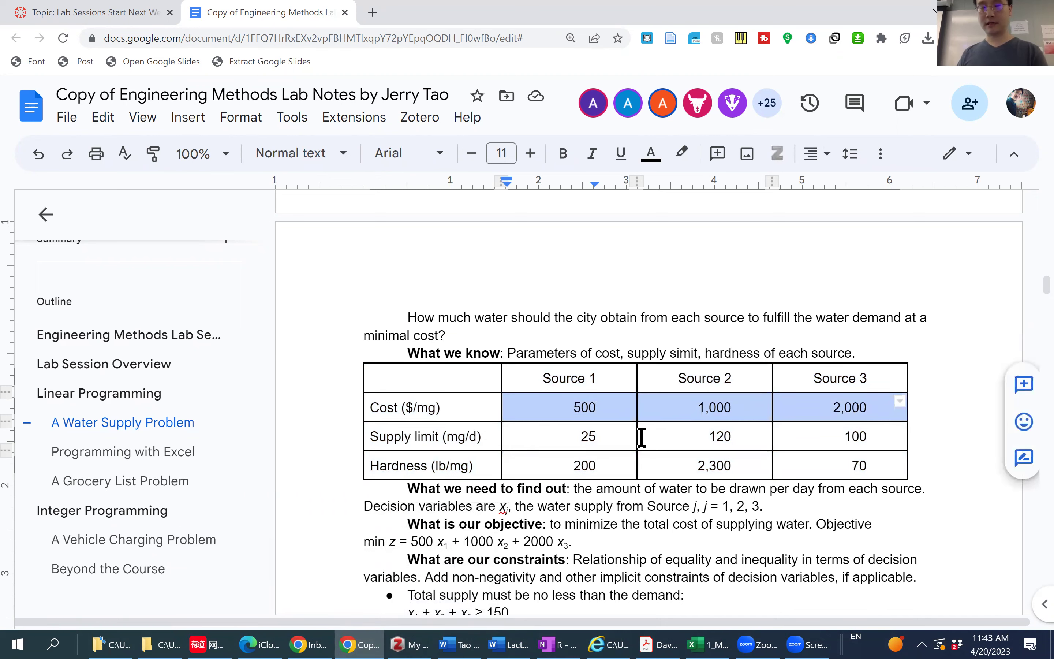
click(560, 465)
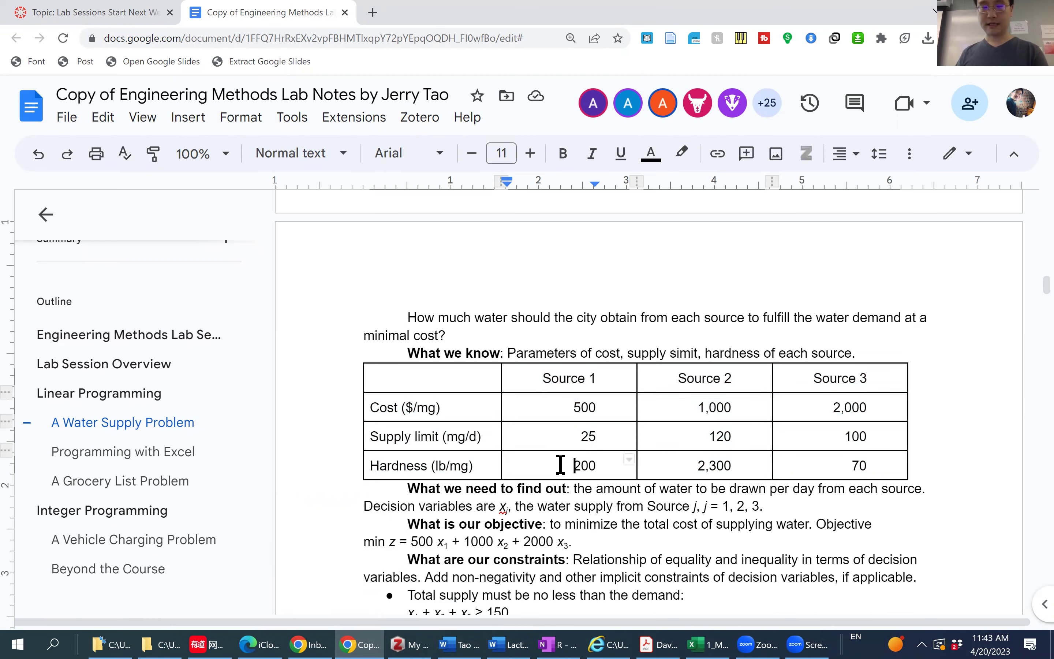
click(559, 442)
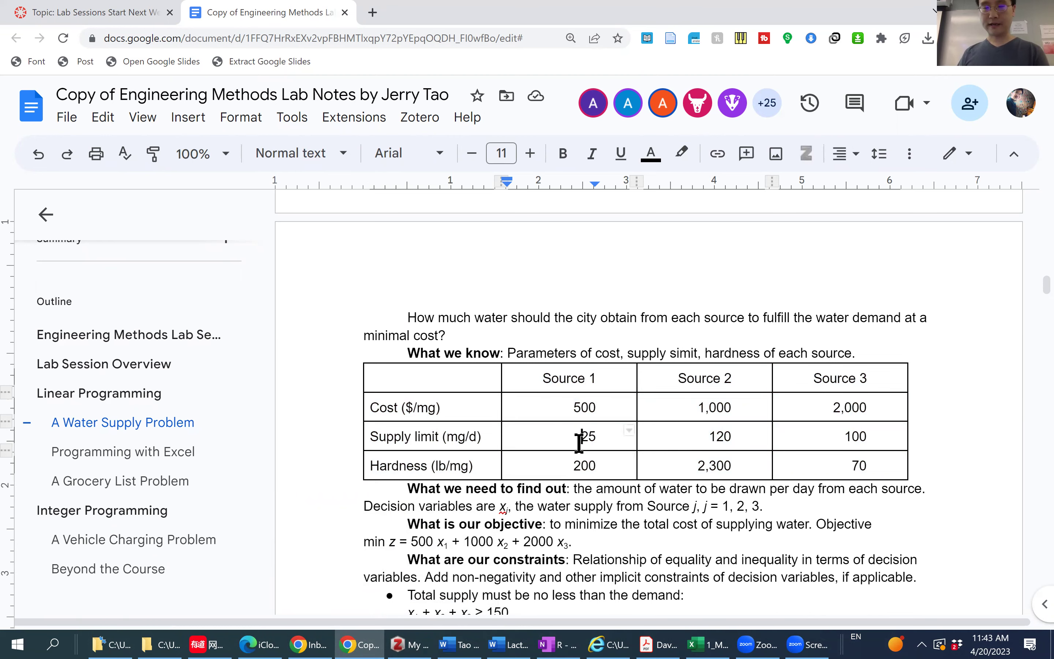
Select the Hardness Level coefficients C11:E11 in Excel, then highlight the matching linear hardness constraint (2) and its coefficients in the Chrome lab notes.
key(alt+Tab)
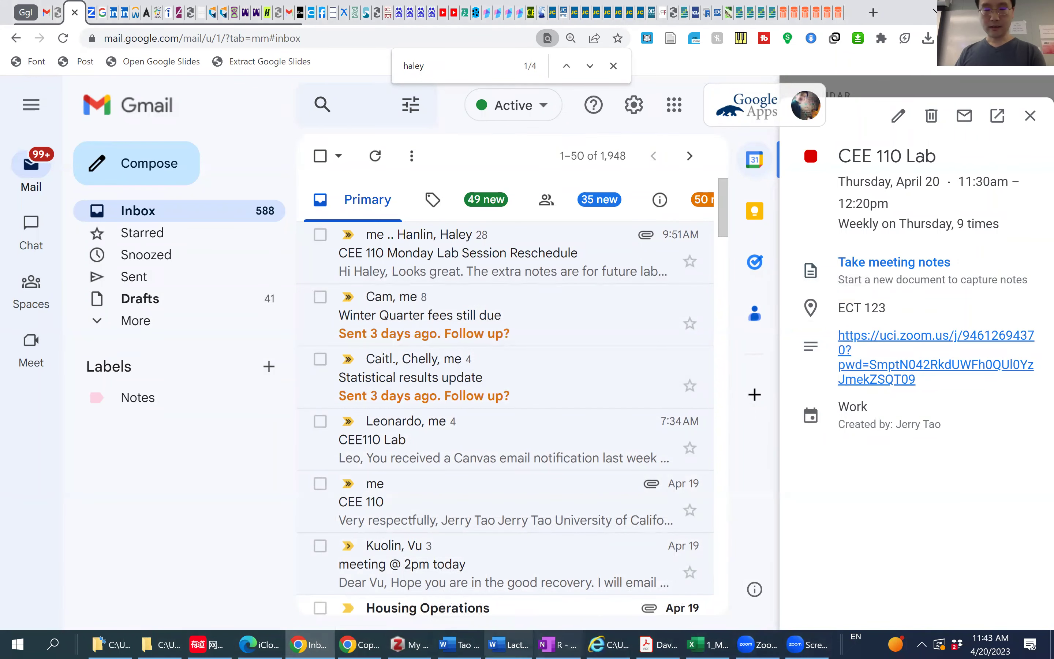
click(705, 644)
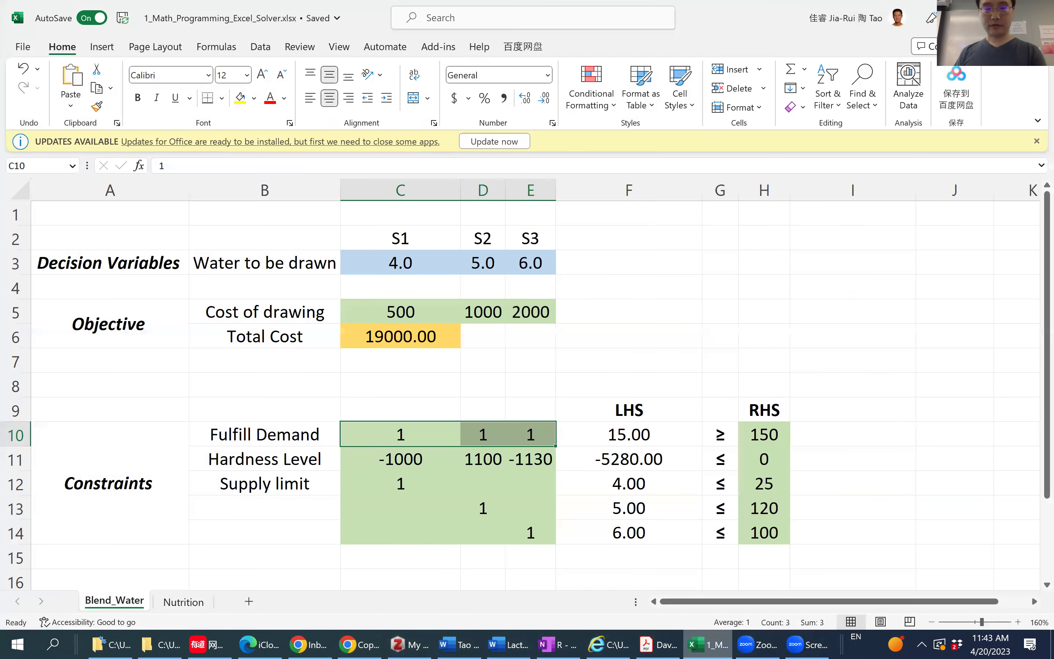
drag(388, 462, 526, 462)
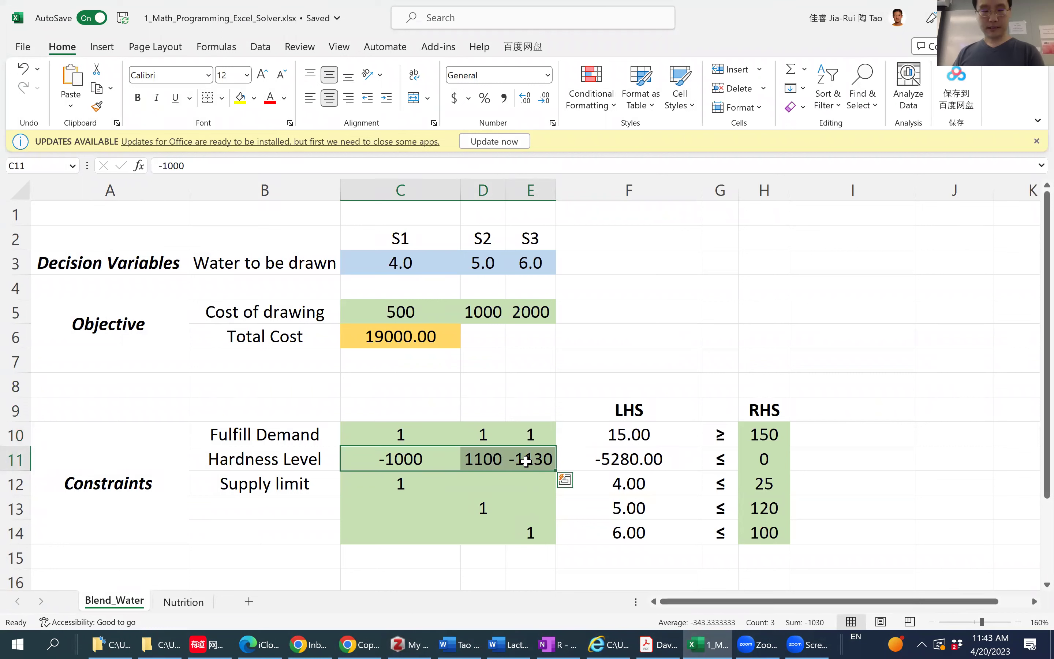
key(alt+Tab)
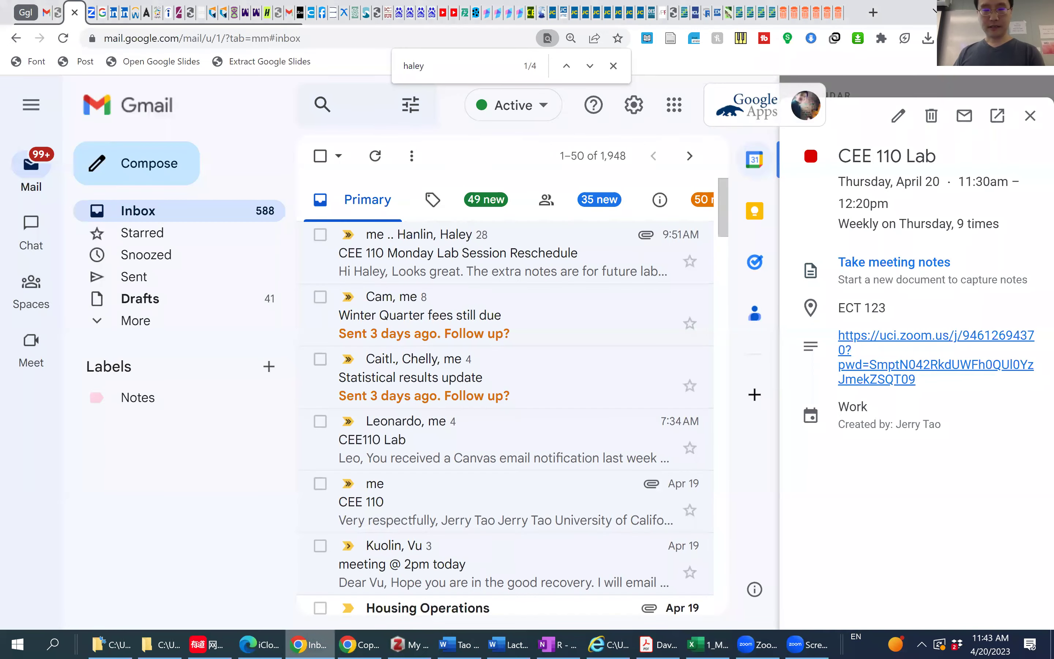
key(alt+Tab)
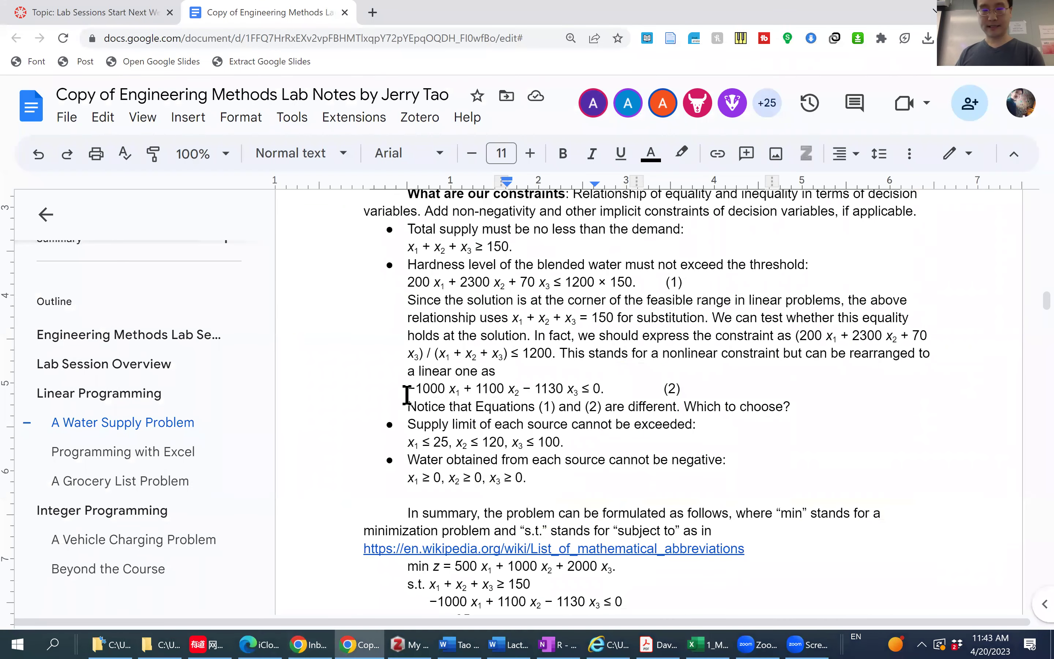
drag(408, 388, 706, 392)
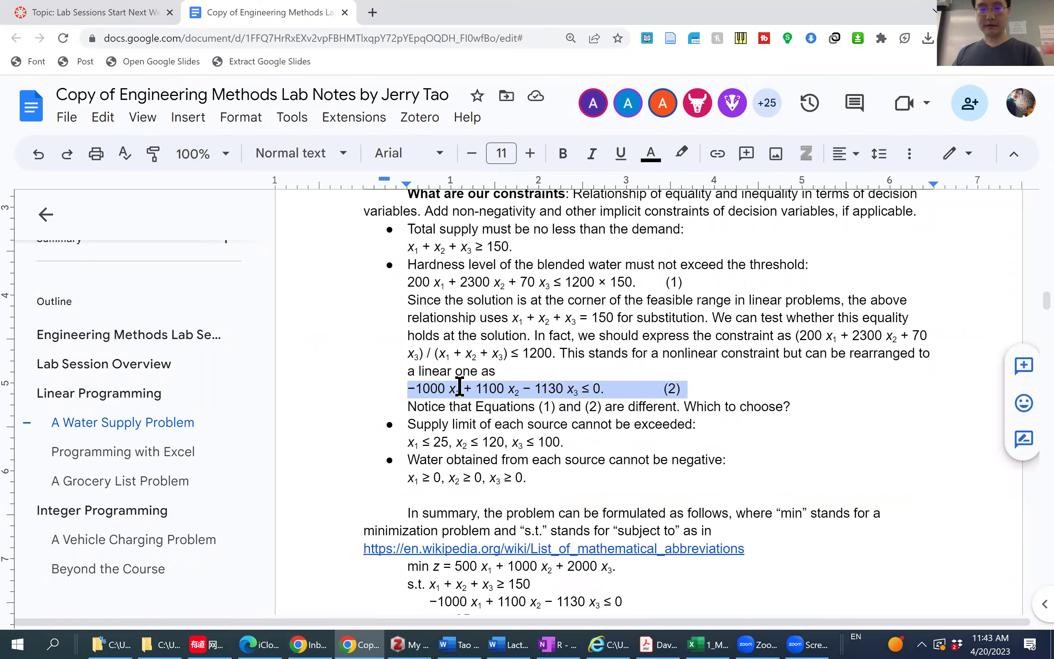
double_click(427, 388)
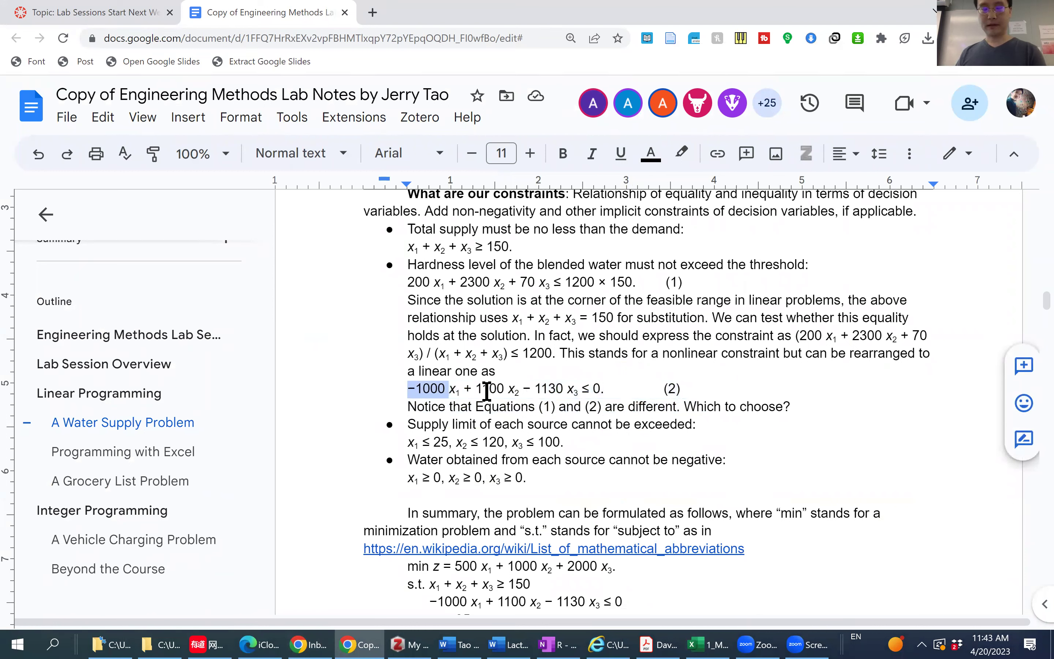
double_click(488, 389)
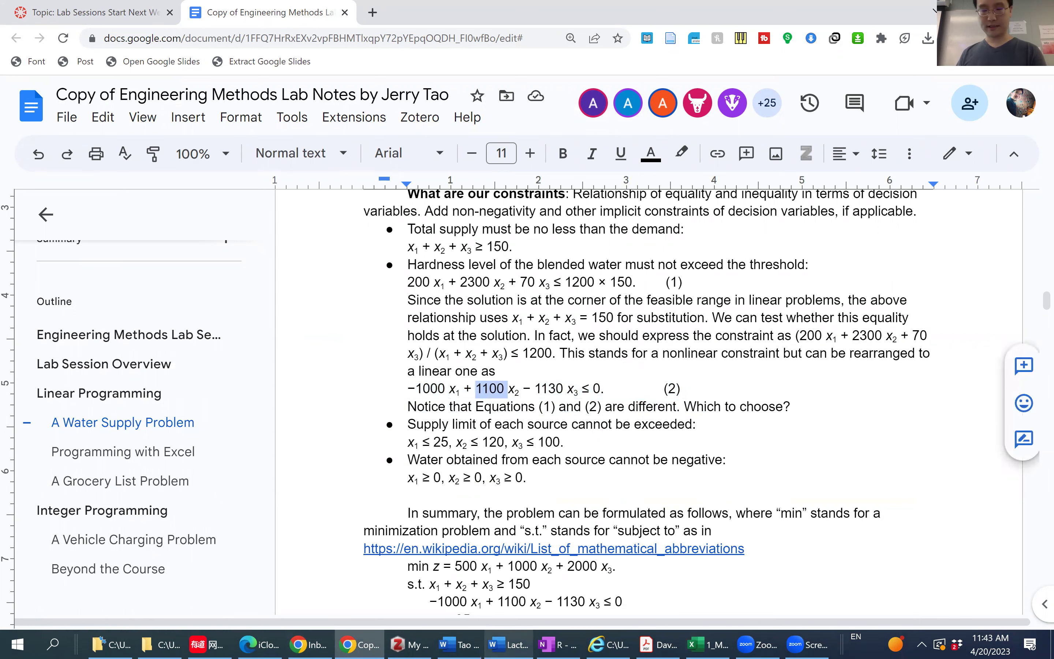
Switch to Excel to examine the hardness coefficients C11:E11 and the LHS cell F11, then highlight constraint (2) in the Chrome lab notes.
click(706, 644)
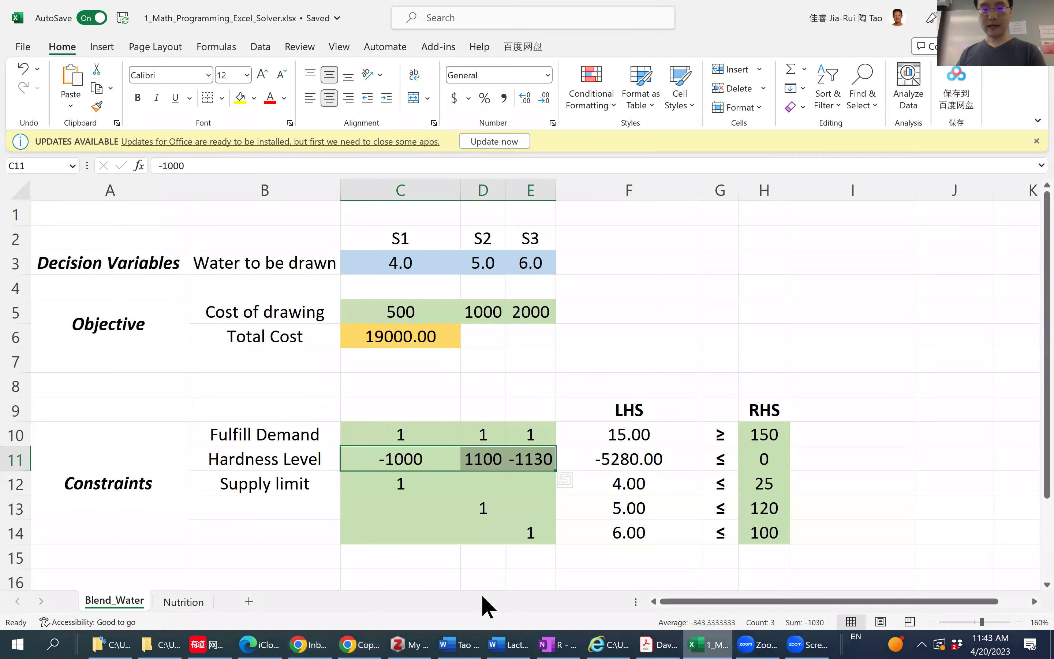
click(425, 469)
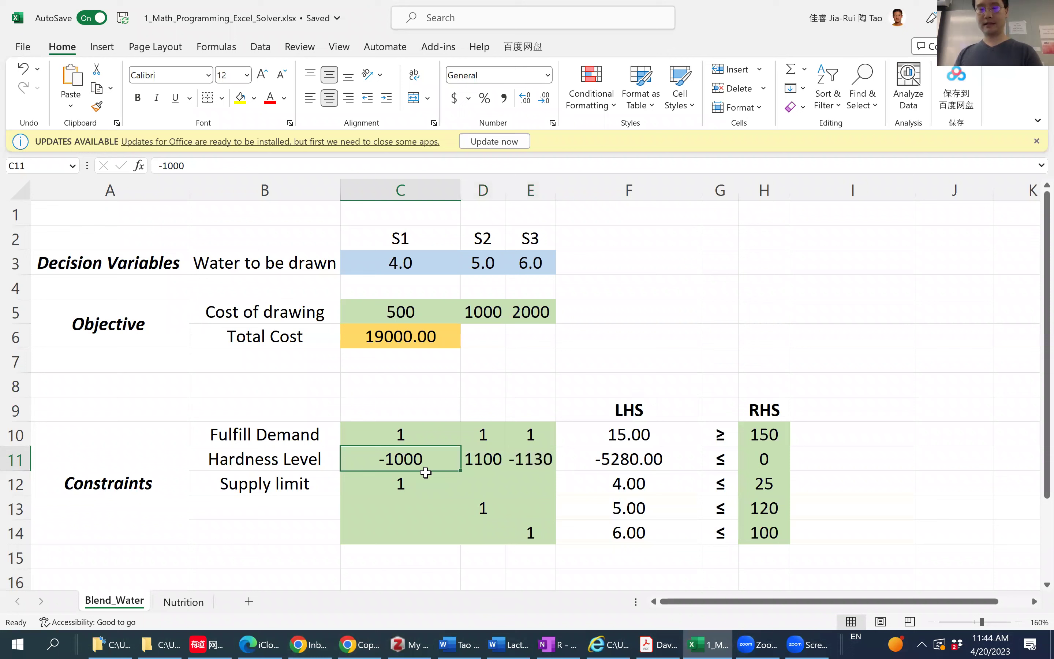
click(534, 462)
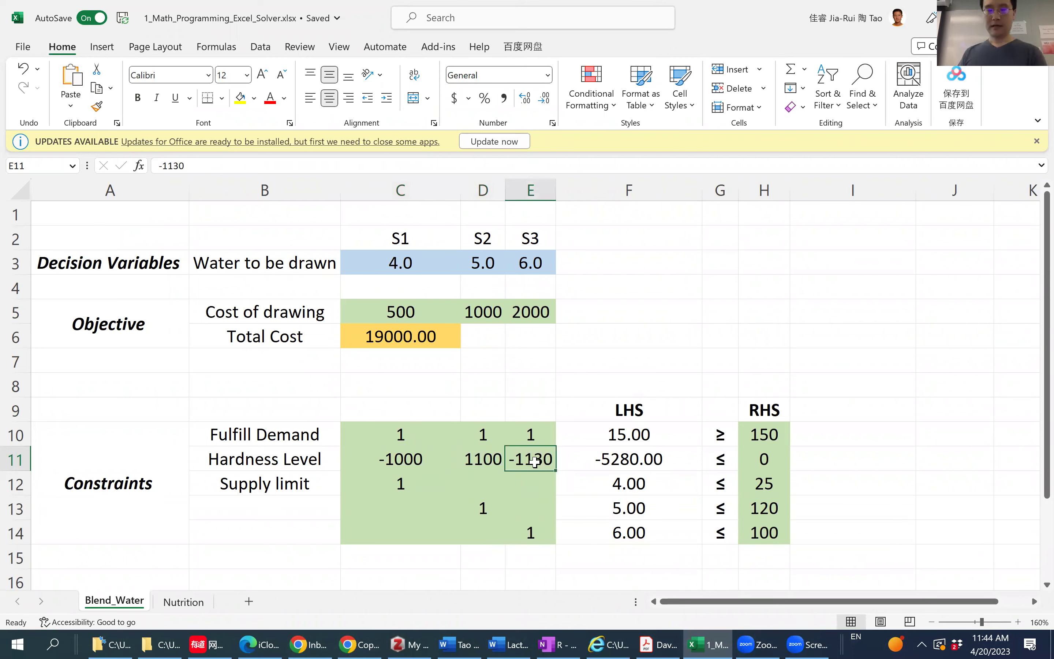
drag(394, 461, 549, 463)
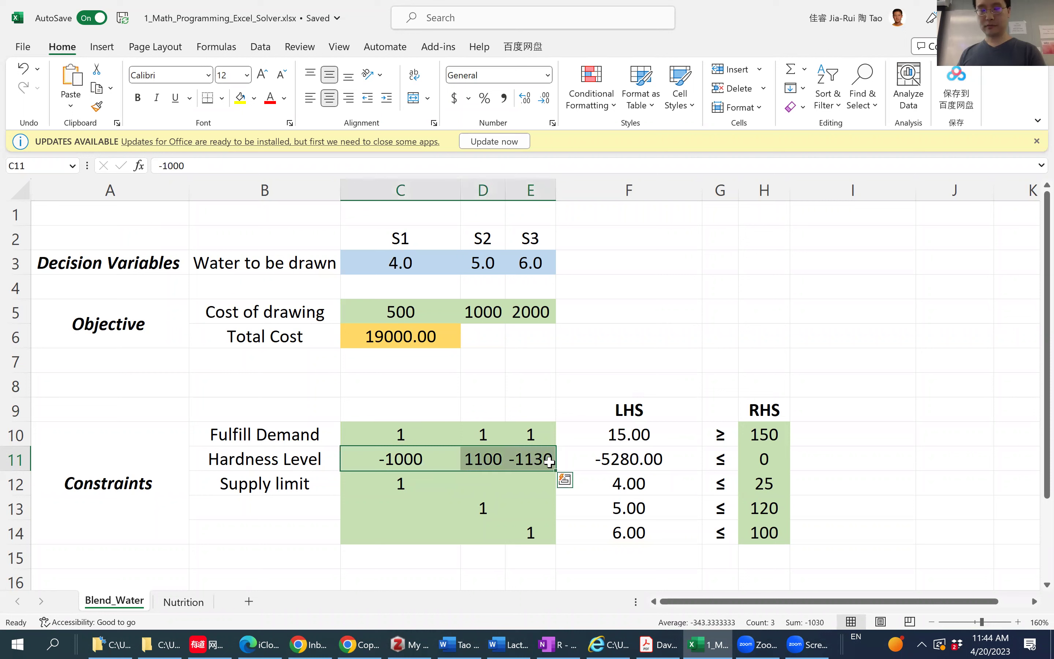
click(639, 459)
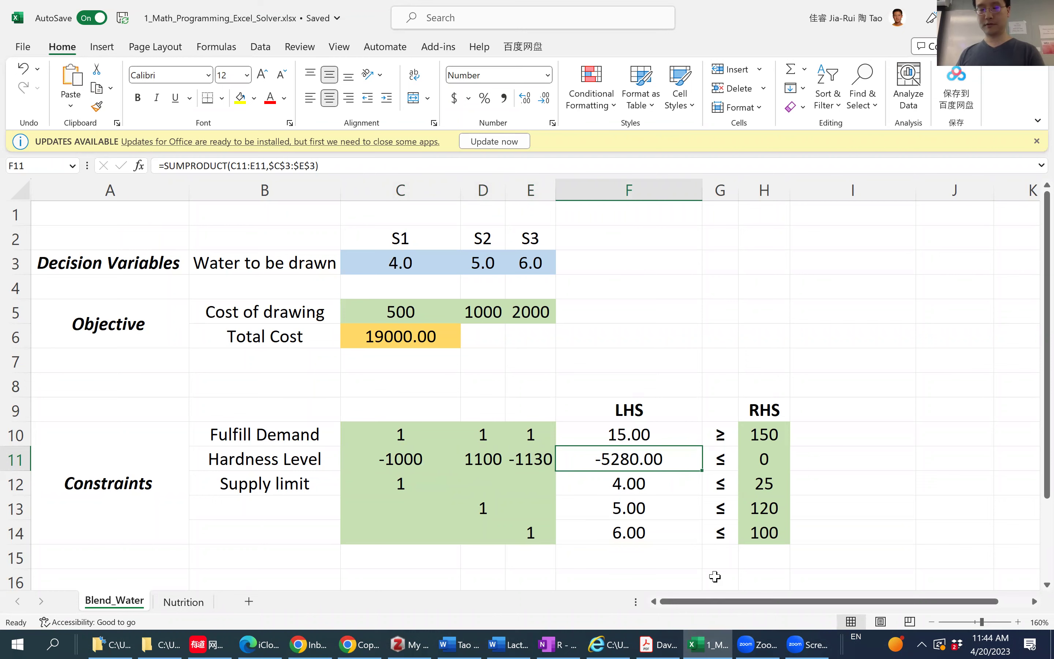
key(alt+Tab)
drag(406, 389, 608, 390)
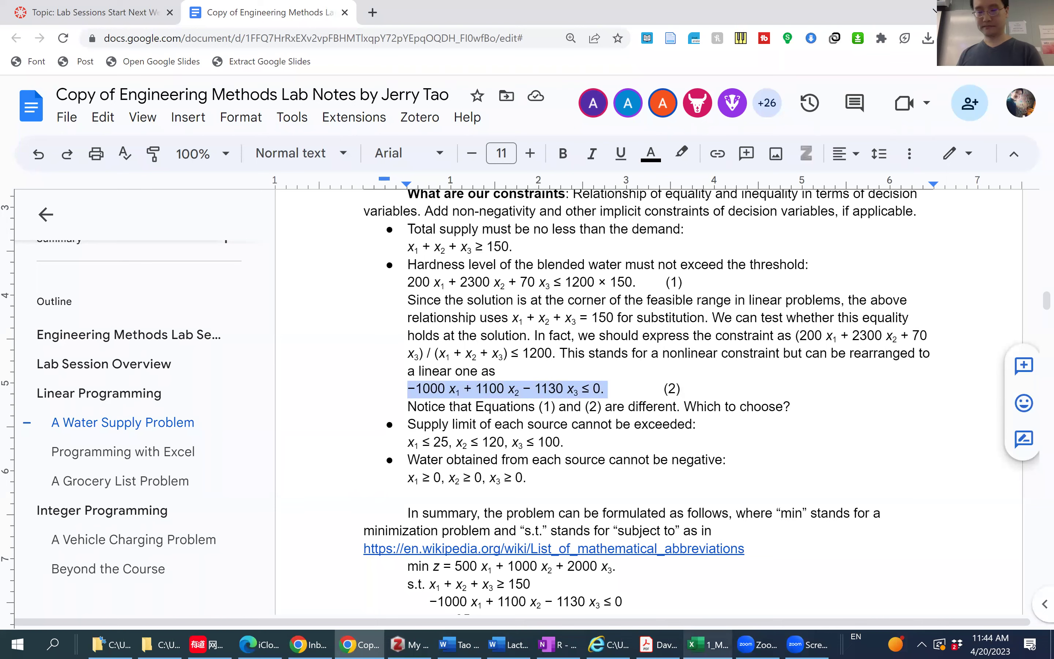
Return to Excel and examine the LHS column, checking how the F11 formula combines the hardness coefficients C11:E11 with the water amounts C3:E3.
key(alt+Tab)
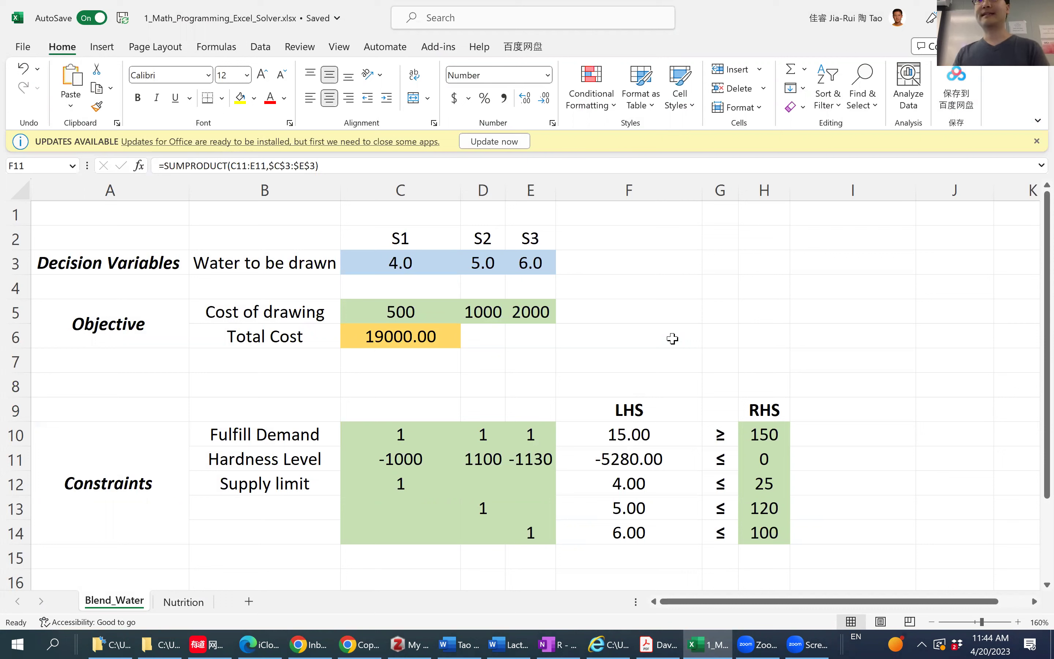
drag(634, 409, 636, 528)
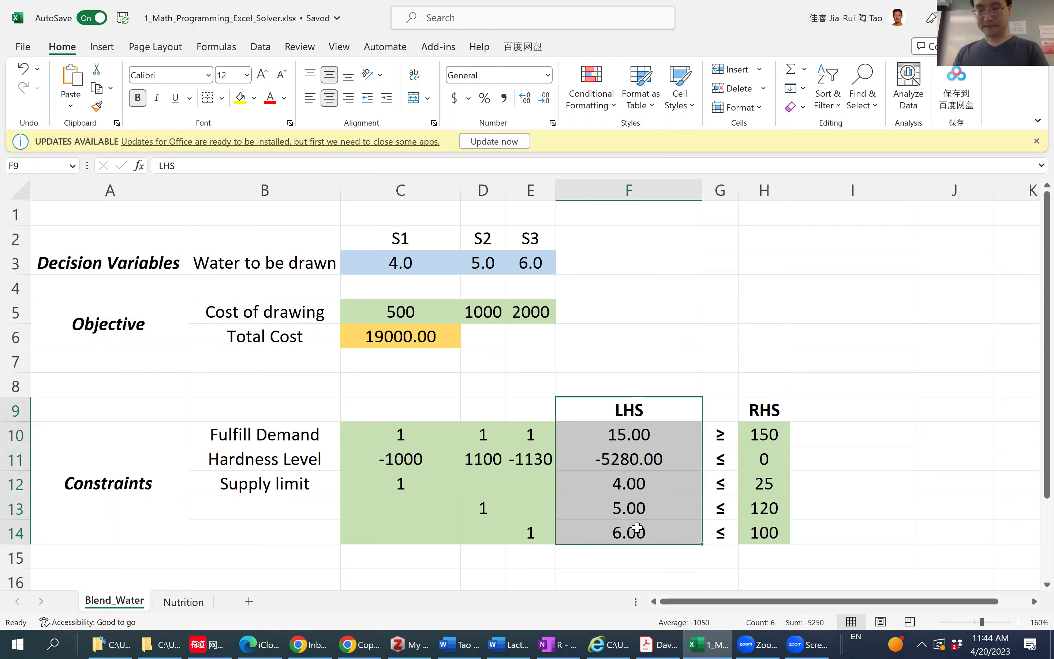
click(630, 462)
drag(403, 460, 536, 462)
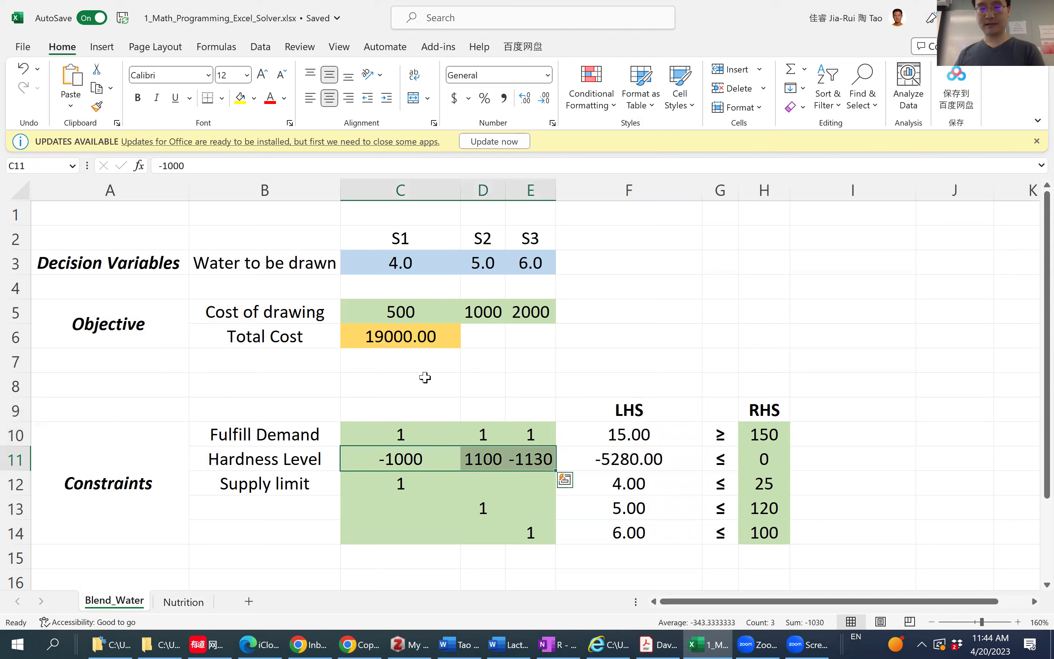
drag(390, 260, 522, 262)
click(621, 462)
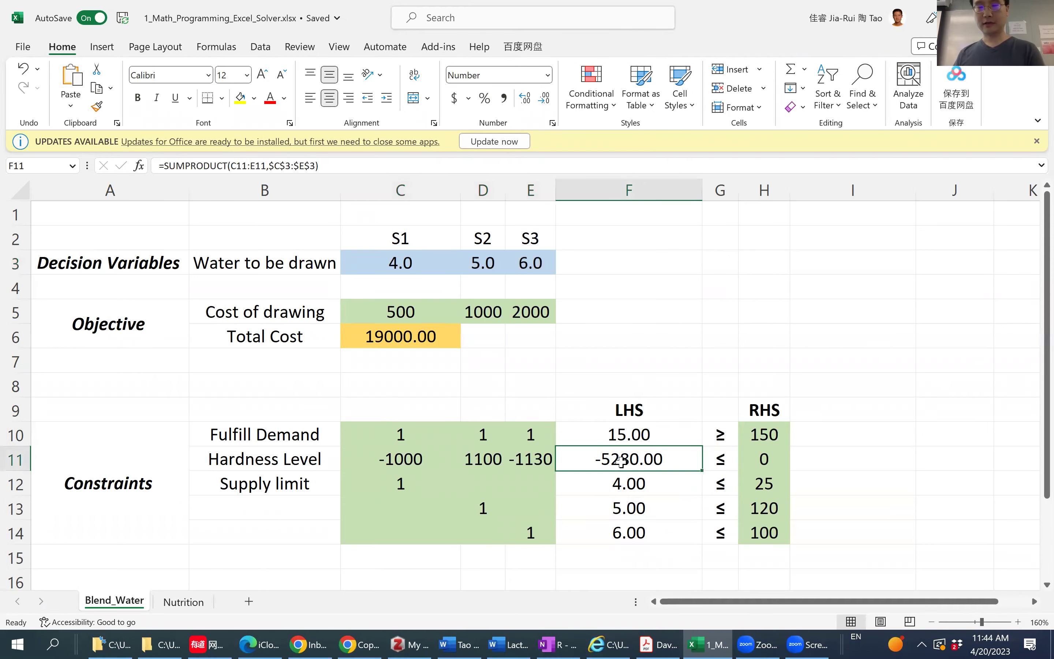
click(317, 166)
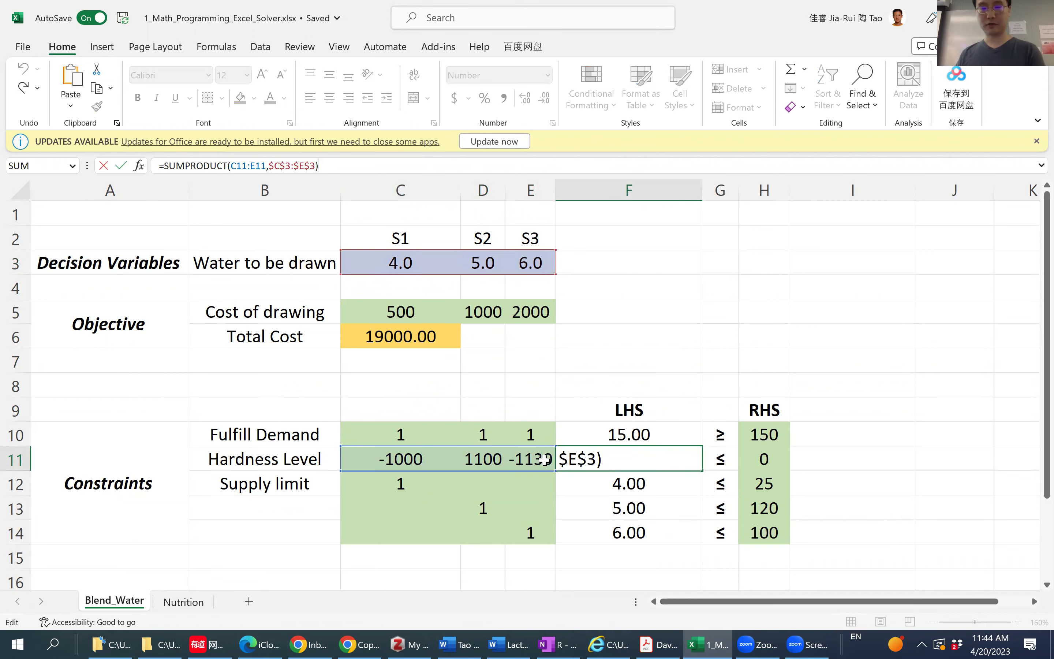
key(Return)
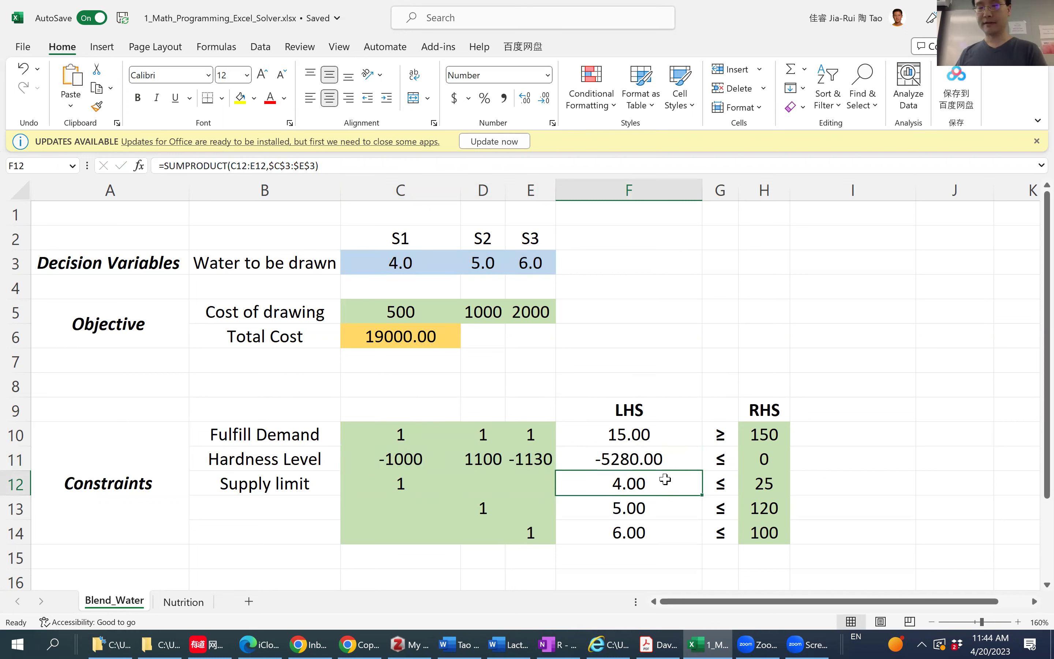
click(656, 462)
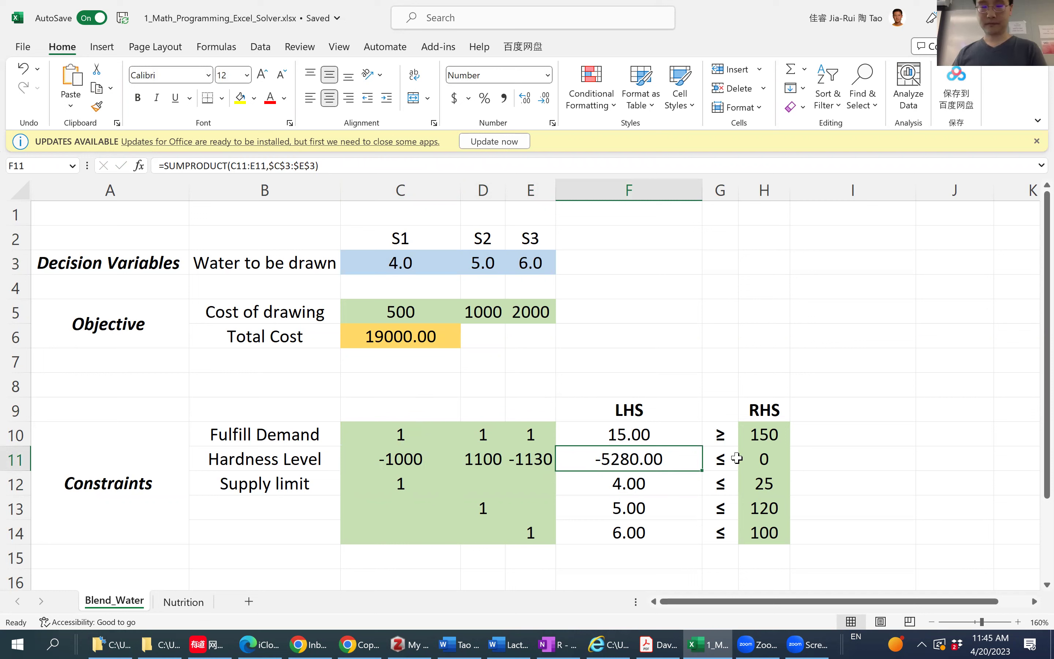
Examine the Fulfill Demand constraint: coefficients C10:E10, water amounts C3:E3, the LHS formula in F10 and the comparison with the RHS in H10.
drag(373, 437, 517, 436)
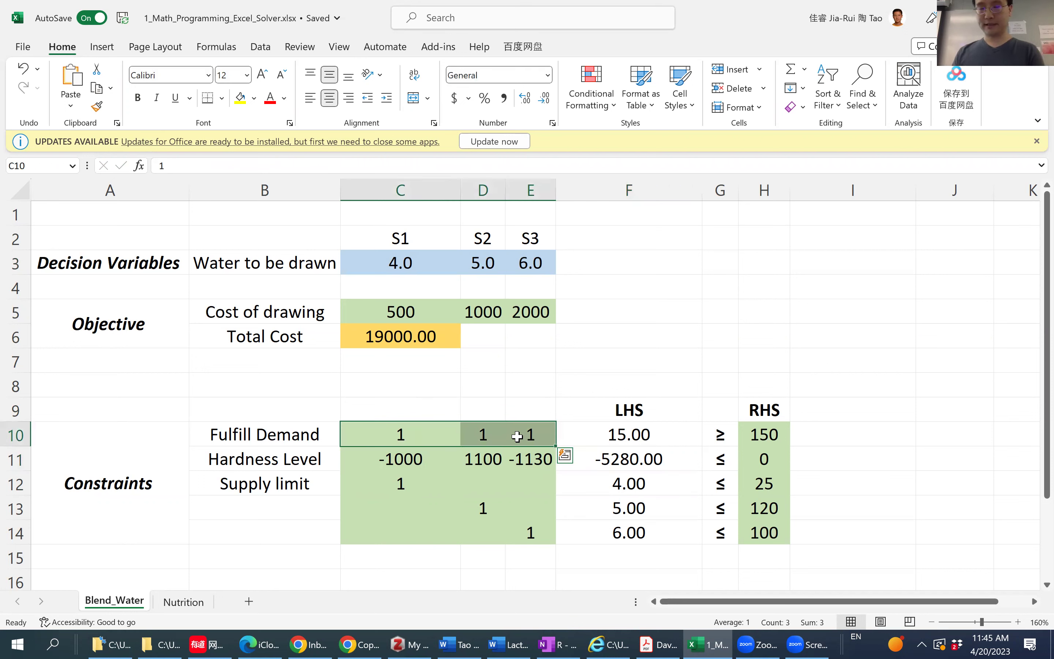
click(621, 435)
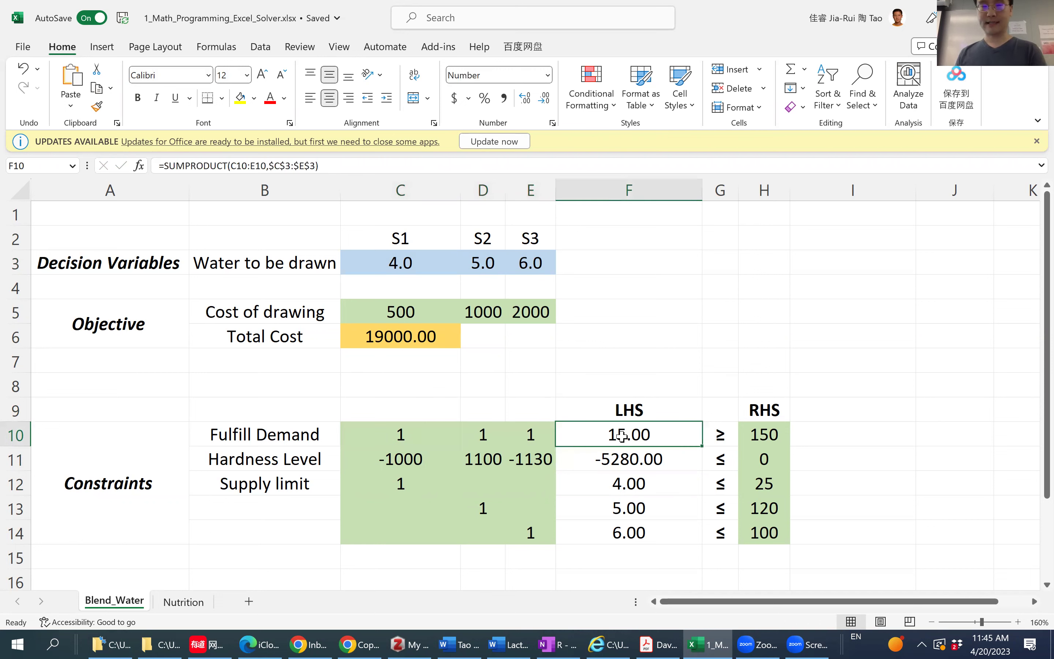
drag(398, 259, 516, 261)
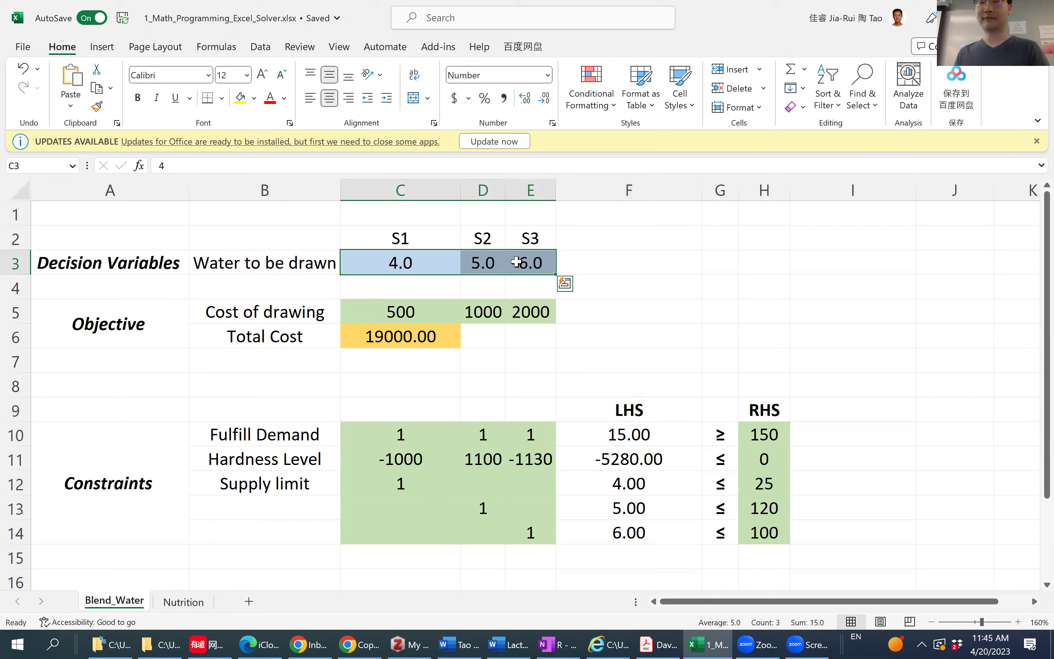
drag(397, 432, 521, 426)
click(596, 443)
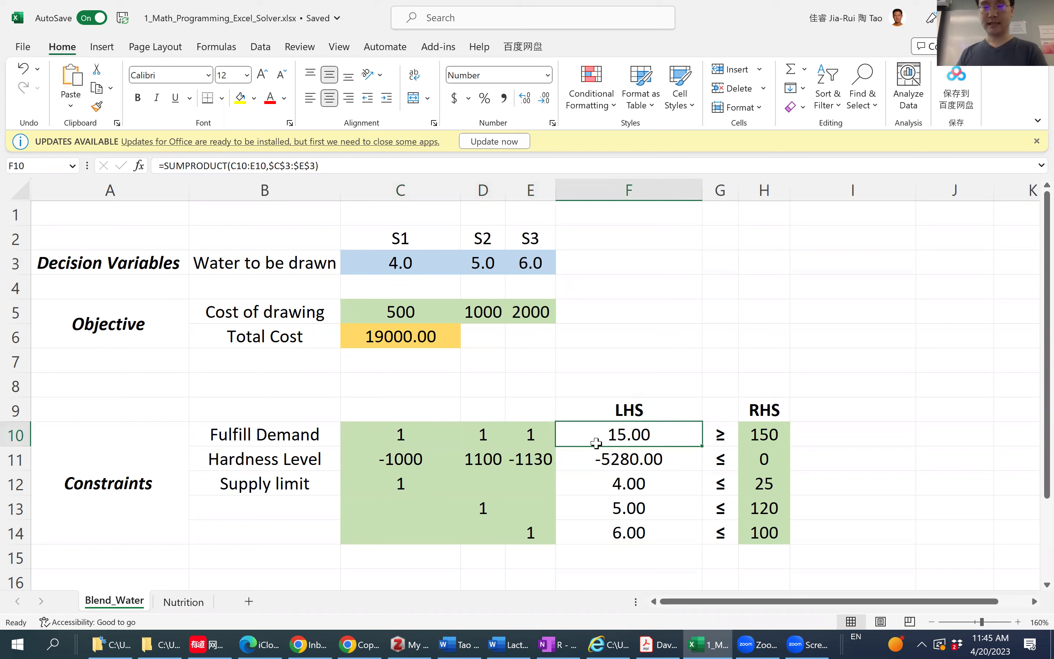
click(405, 437)
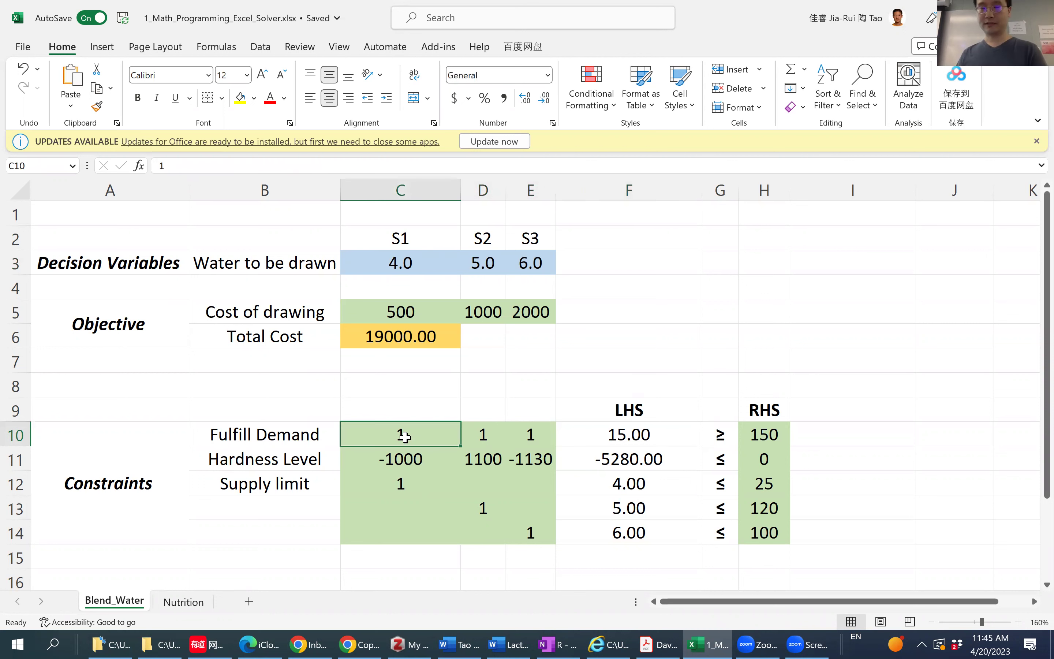
click(477, 435)
click(525, 438)
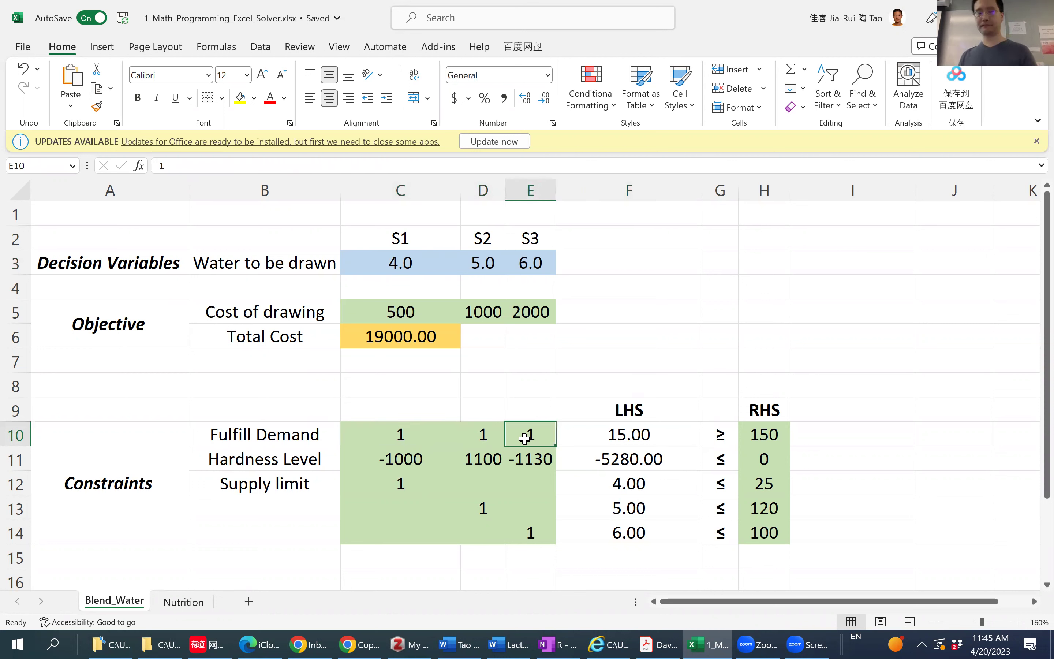
drag(640, 435, 753, 431)
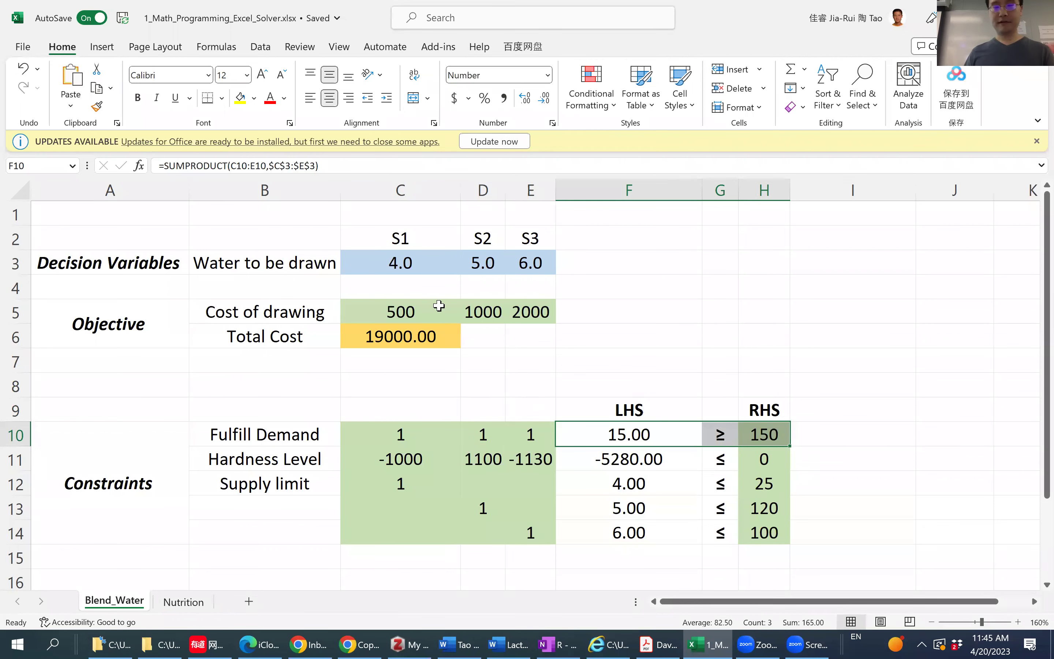
Point out the water amounts C3:E3 and the Supply limit coefficients C12:E14, then switch to the constraints in the Chrome lab notes.
drag(414, 267, 522, 270)
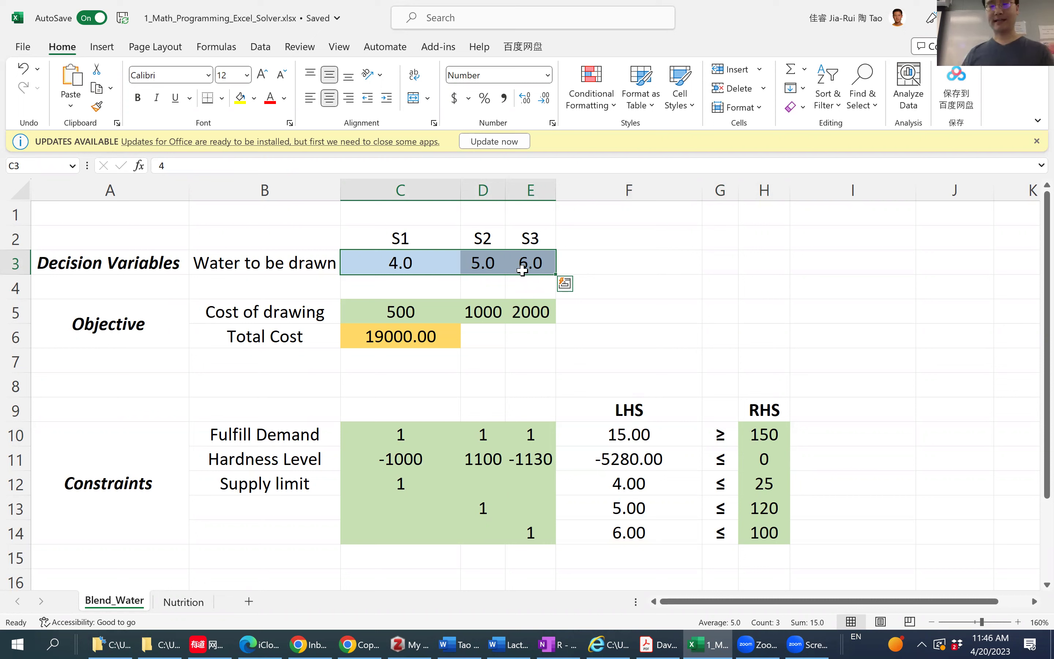
drag(383, 481, 541, 539)
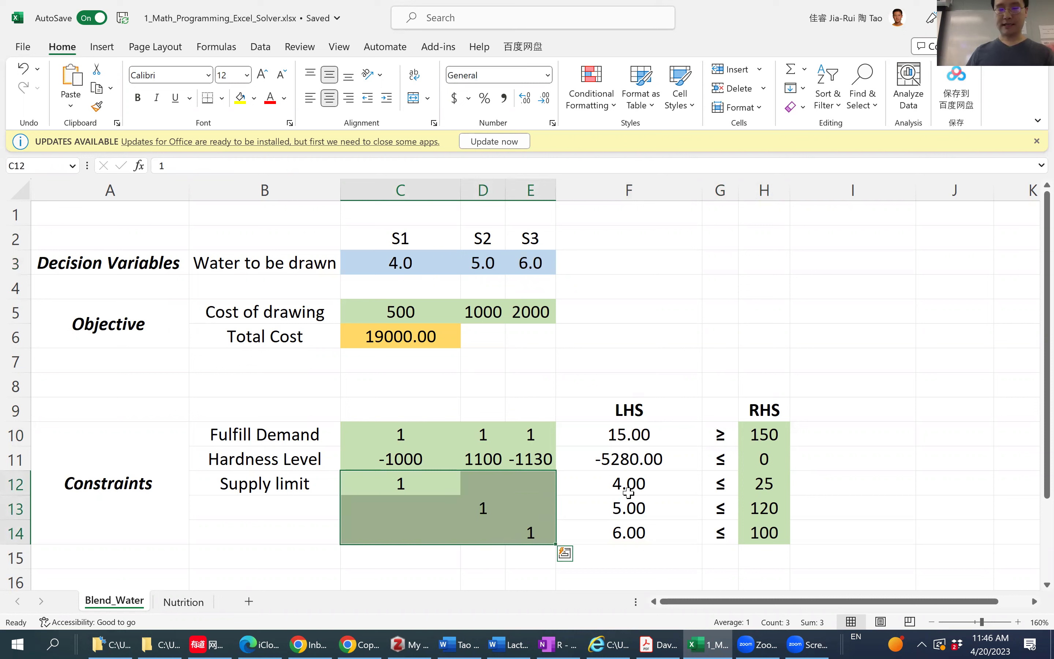
click(422, 483)
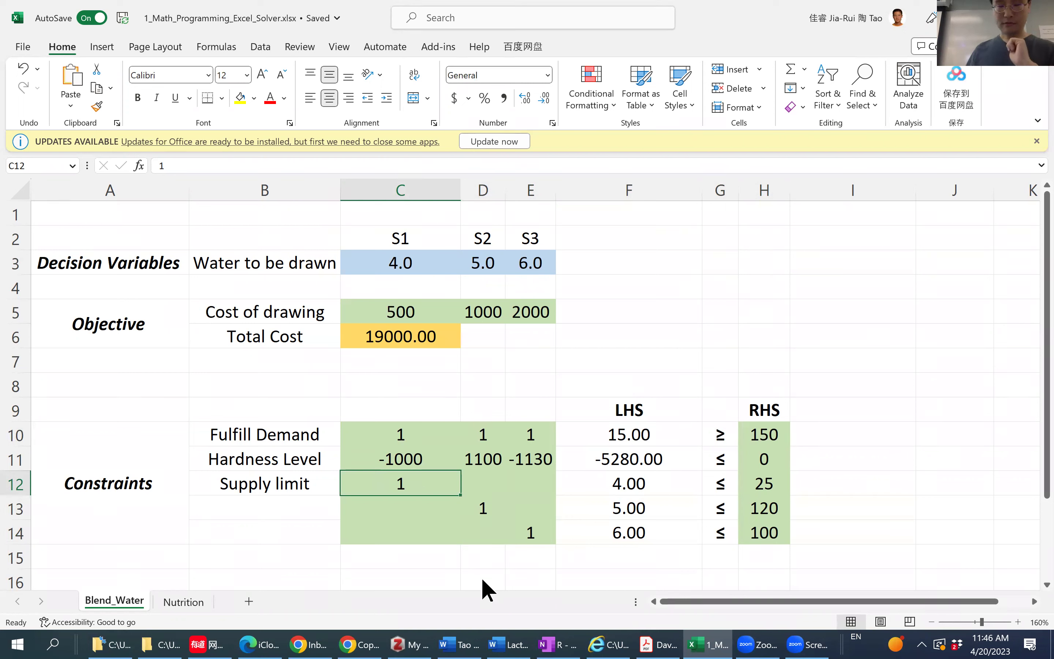
click(361, 644)
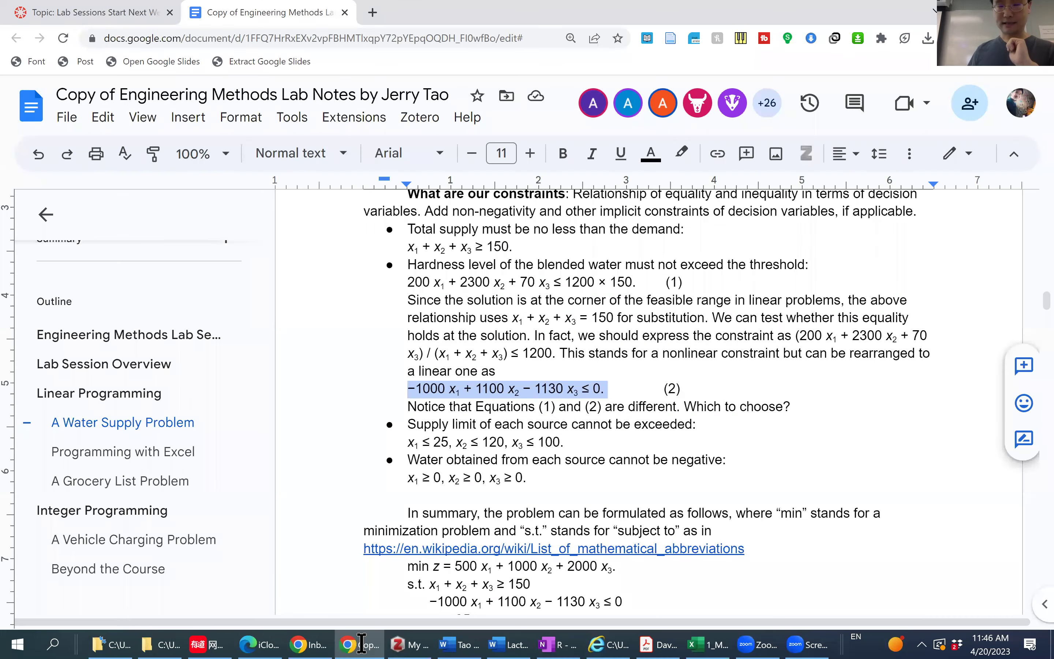
Highlight Source 1's supply limit of 25 in the lab notes table and locate it in Excel's RHS cell H12.
scroll(593, 434, up, 8)
double_click(588, 436)
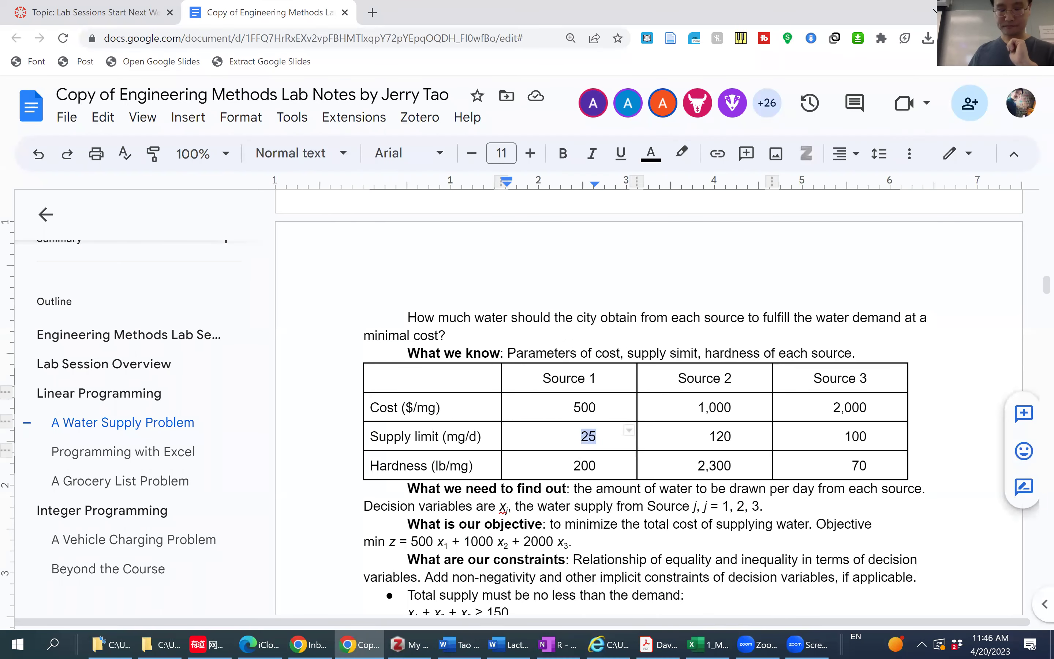
key(alt+Tab)
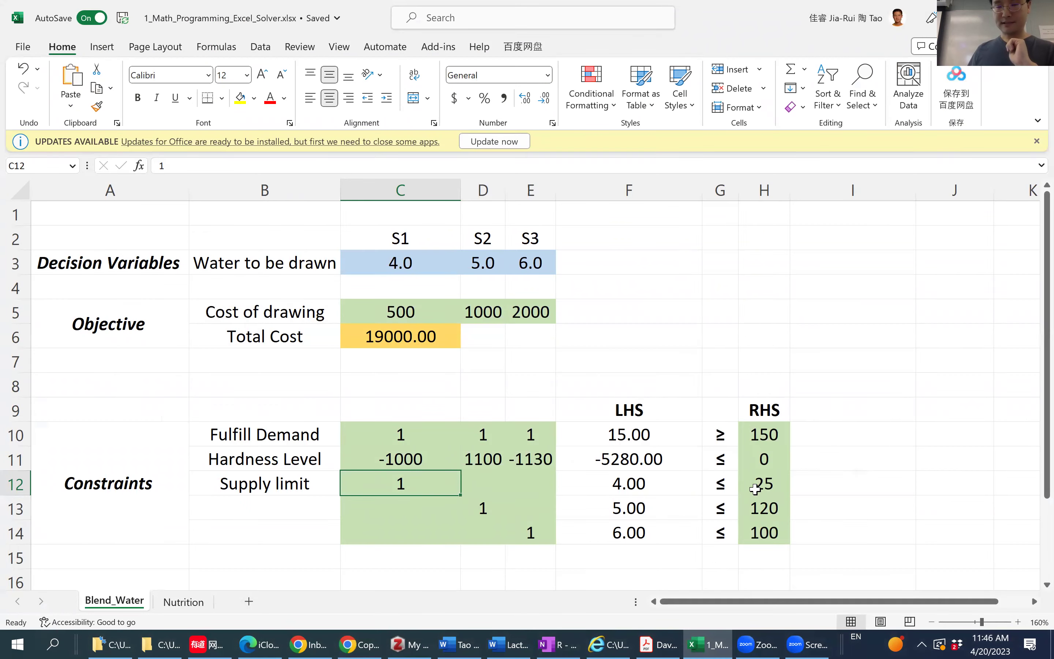
click(765, 487)
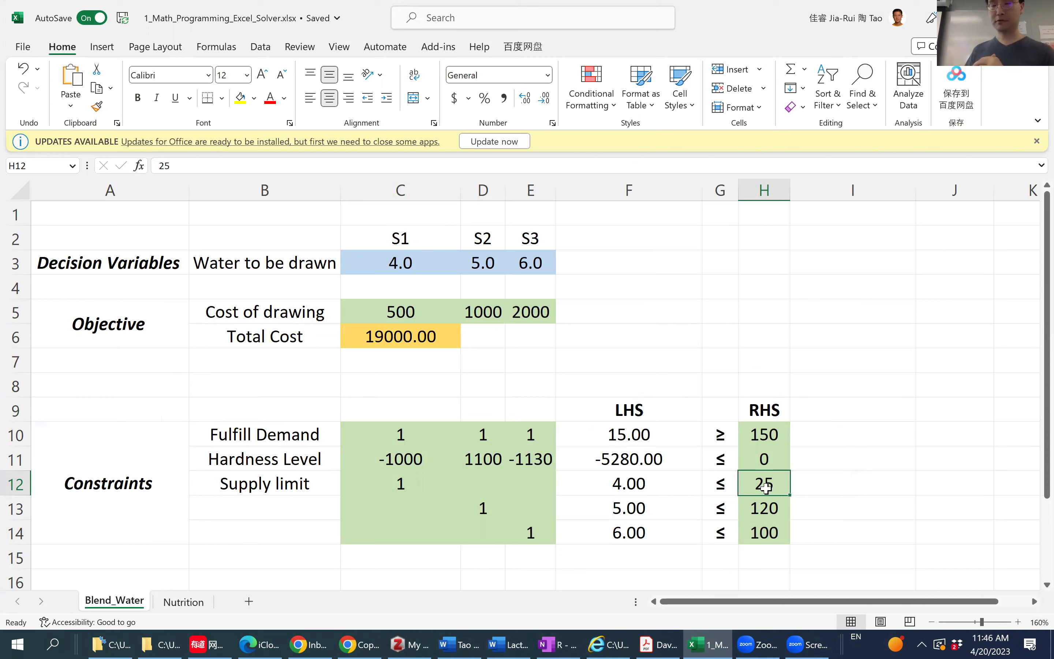
Examine how the Supply limit LHS formula in F12 combines coefficient C12 with the S1 water amount in C3.
click(641, 483)
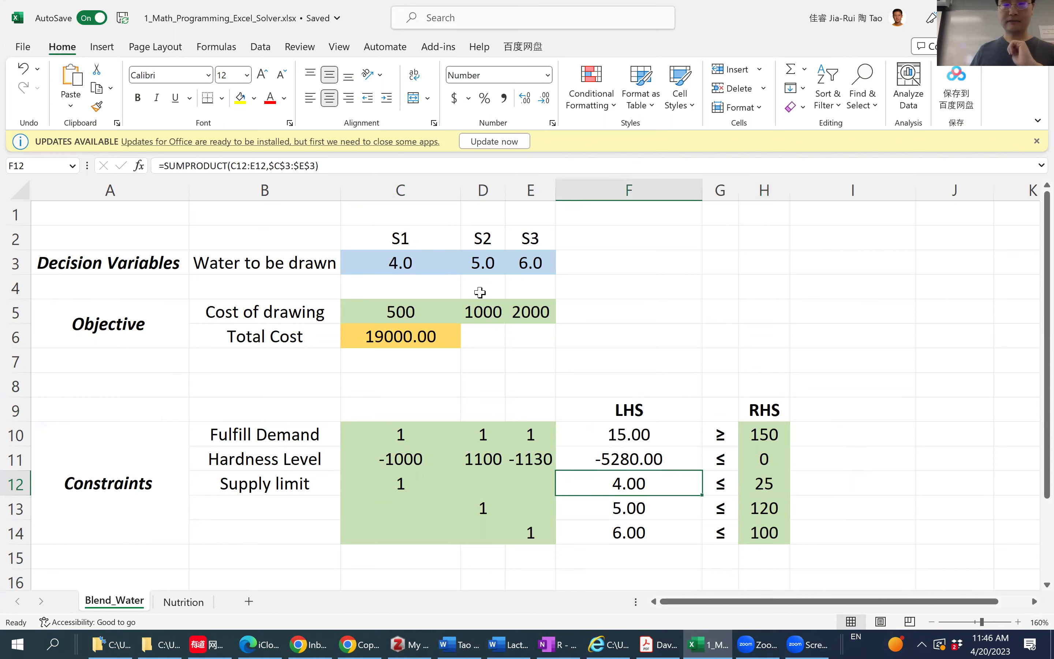
click(399, 481)
click(409, 263)
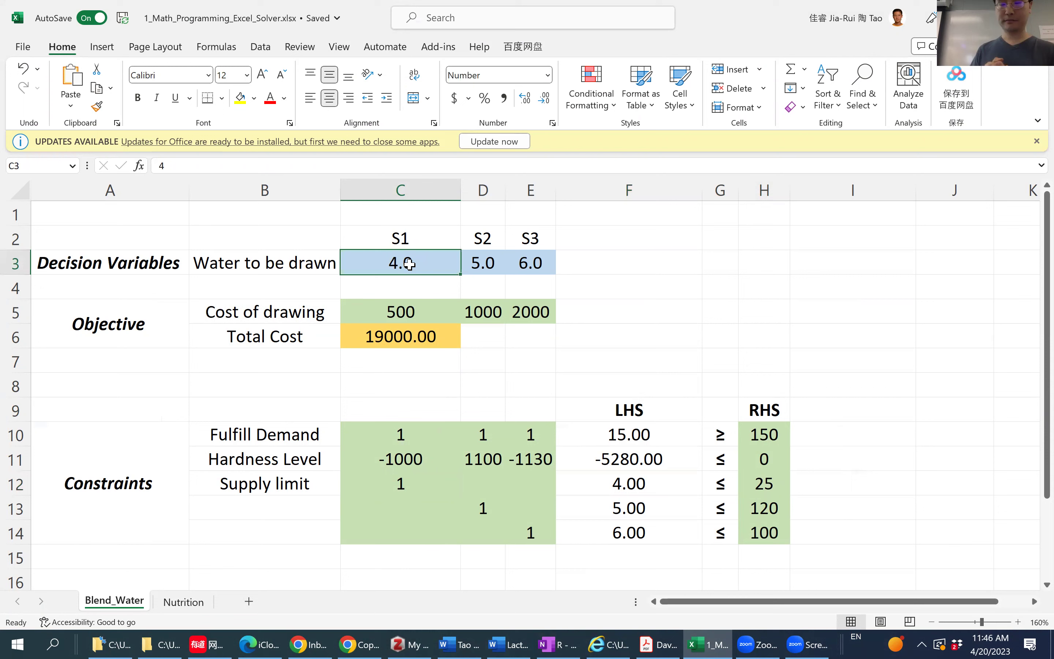
click(625, 480)
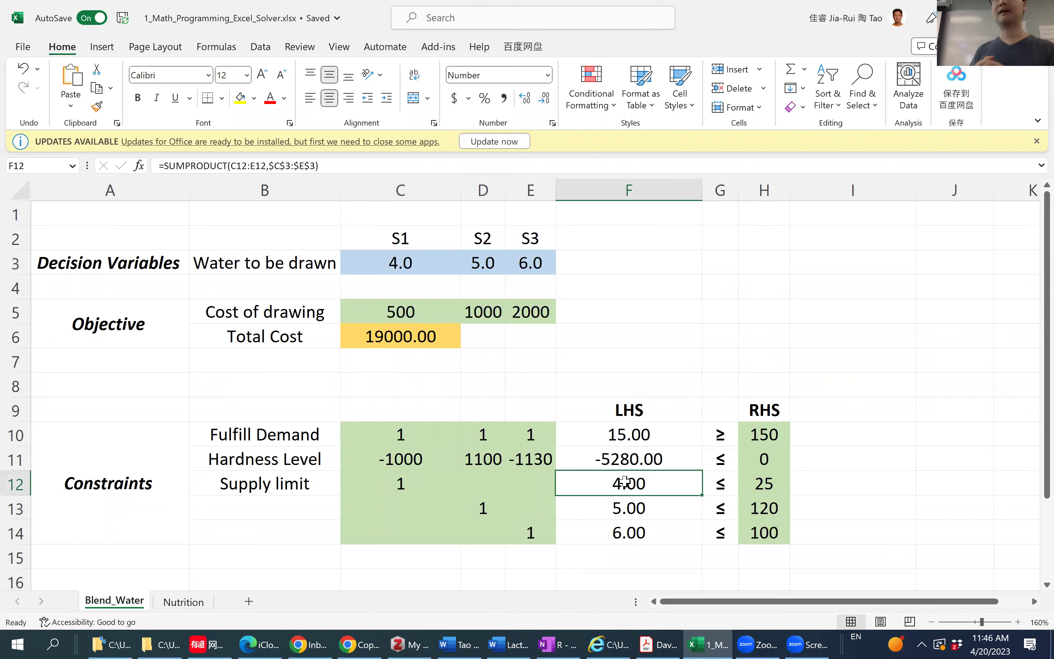
Fill the blank Supply limit coefficient cells D12, E12, C13, E13, C14 and D14 with 0.
click(461, 487)
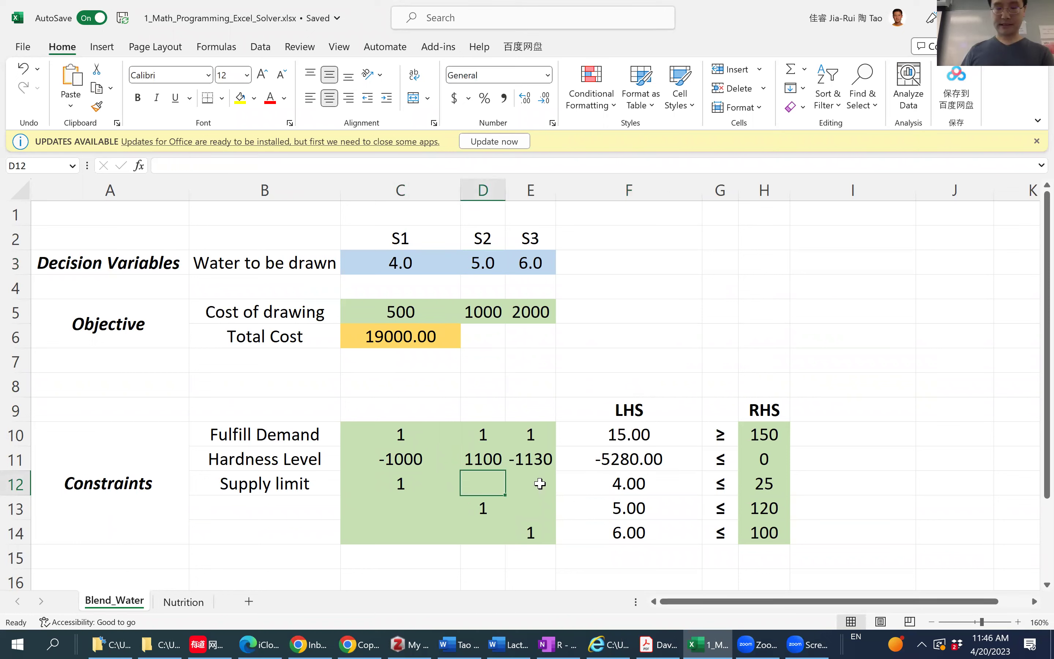
text(0)
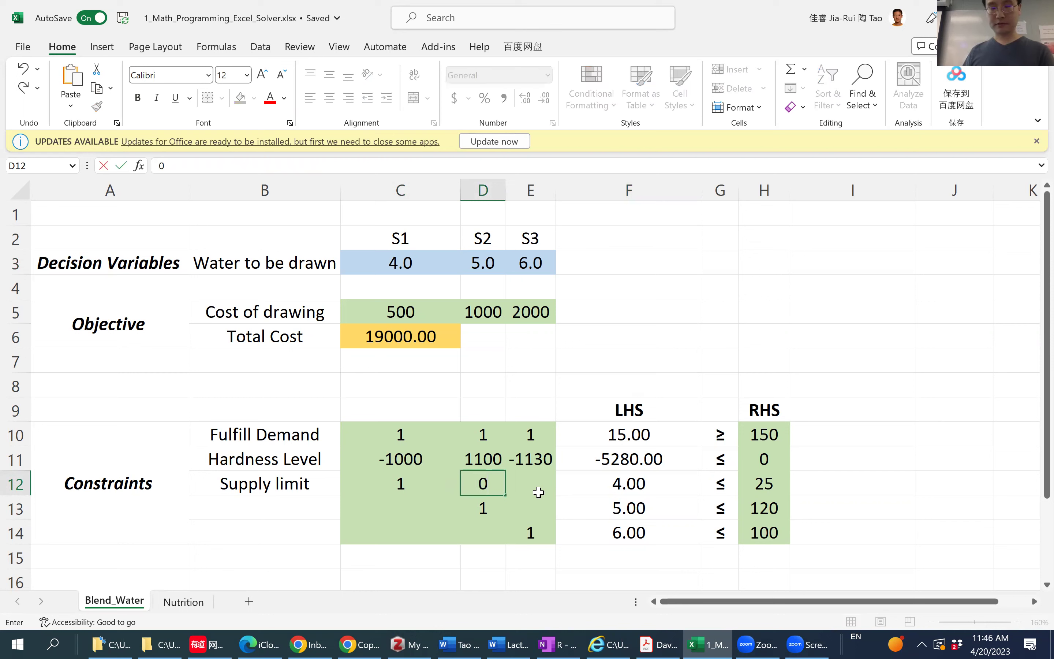
click(532, 483)
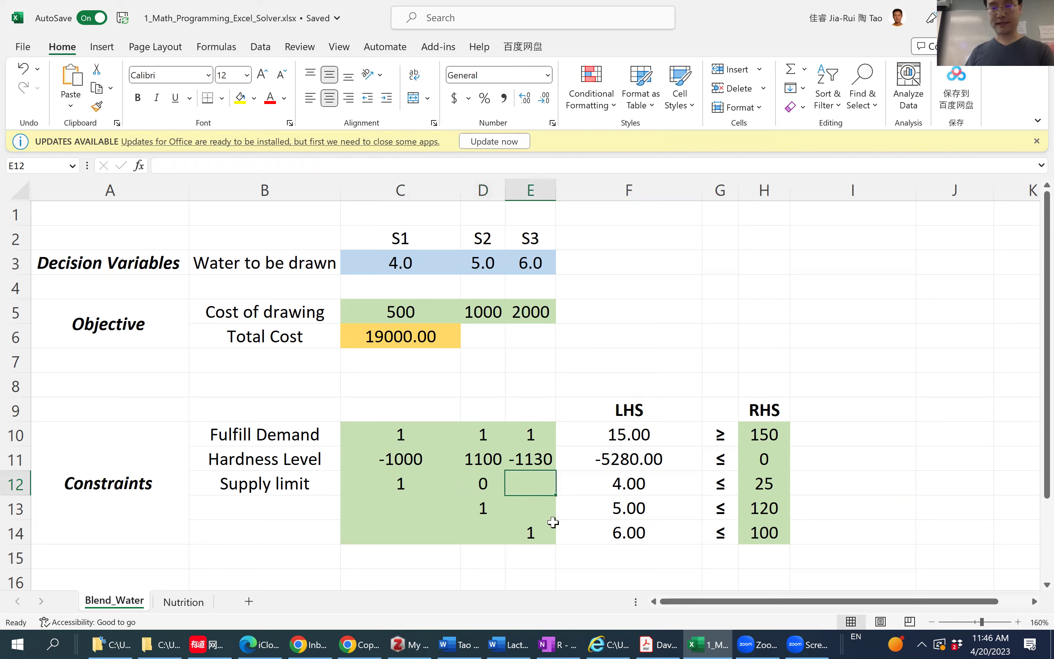
text(0)
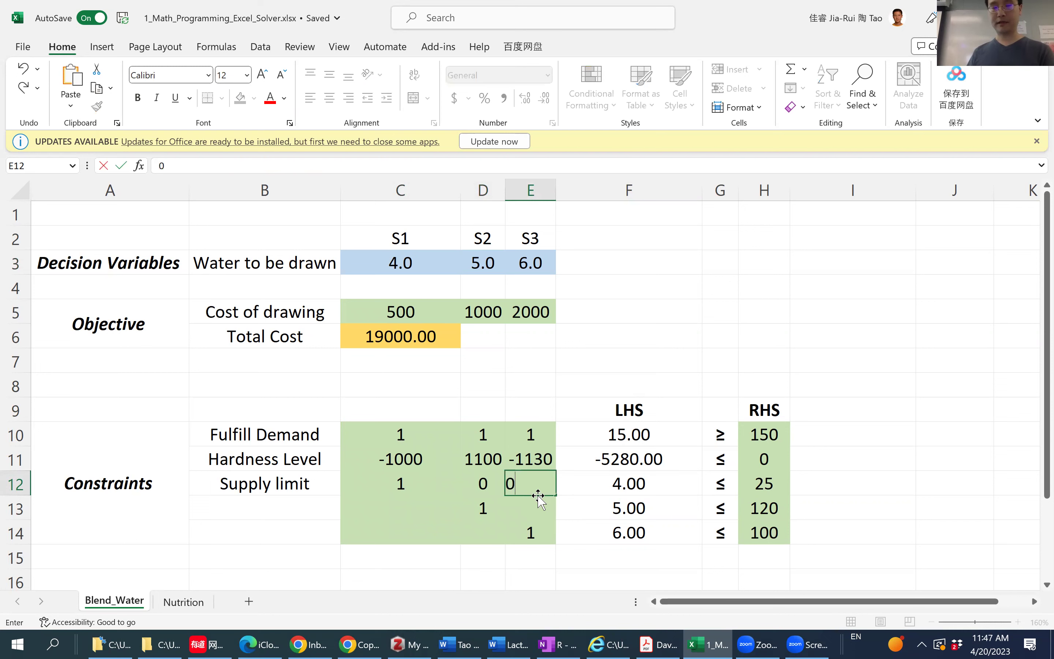
click(395, 506)
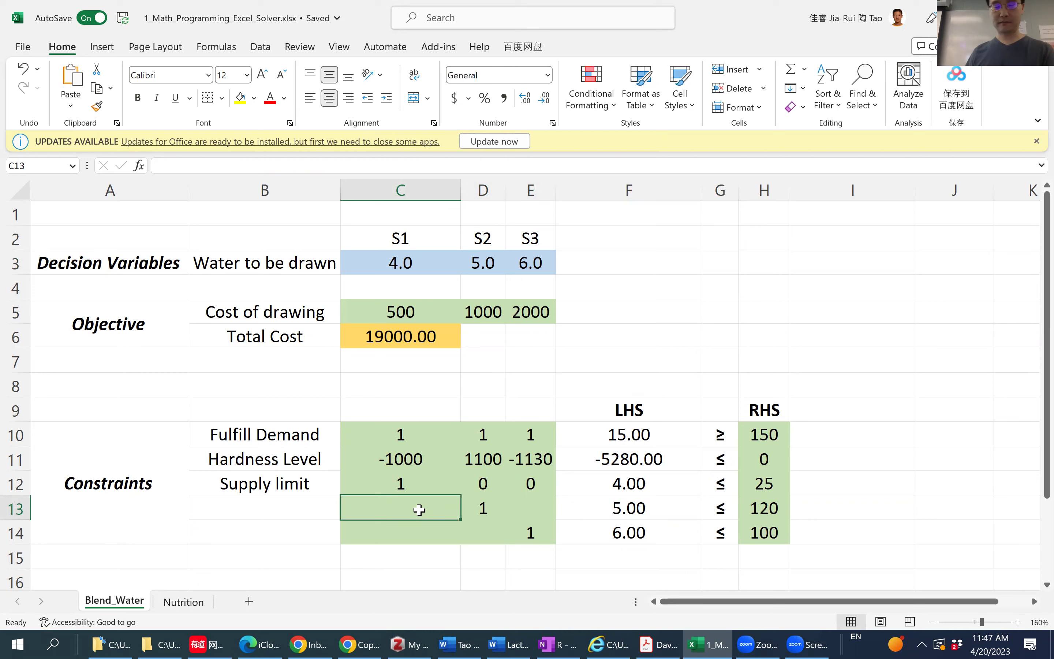
text(0)
click(522, 503)
text(0)
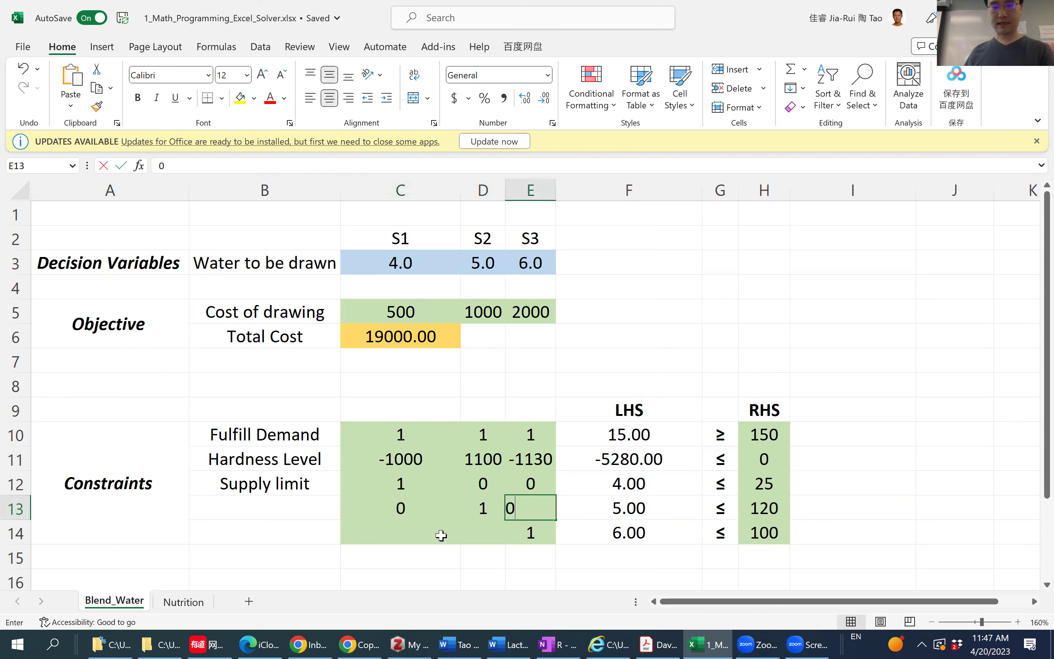
click(418, 536)
text(0)
click(482, 536)
text(0)
click(617, 543)
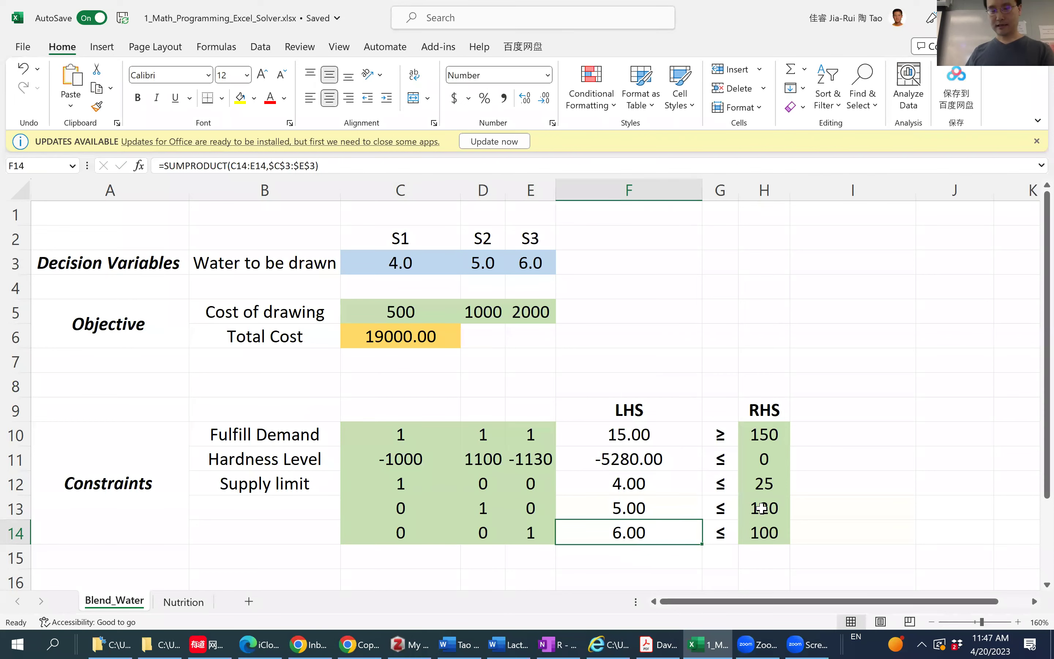
Examine the C3*C5 term of the Total Cost formula in C6, leave the formula unedited, and look at LHS cell F10.
scroll(761, 507, down, 3)
scroll(761, 508, up, 2)
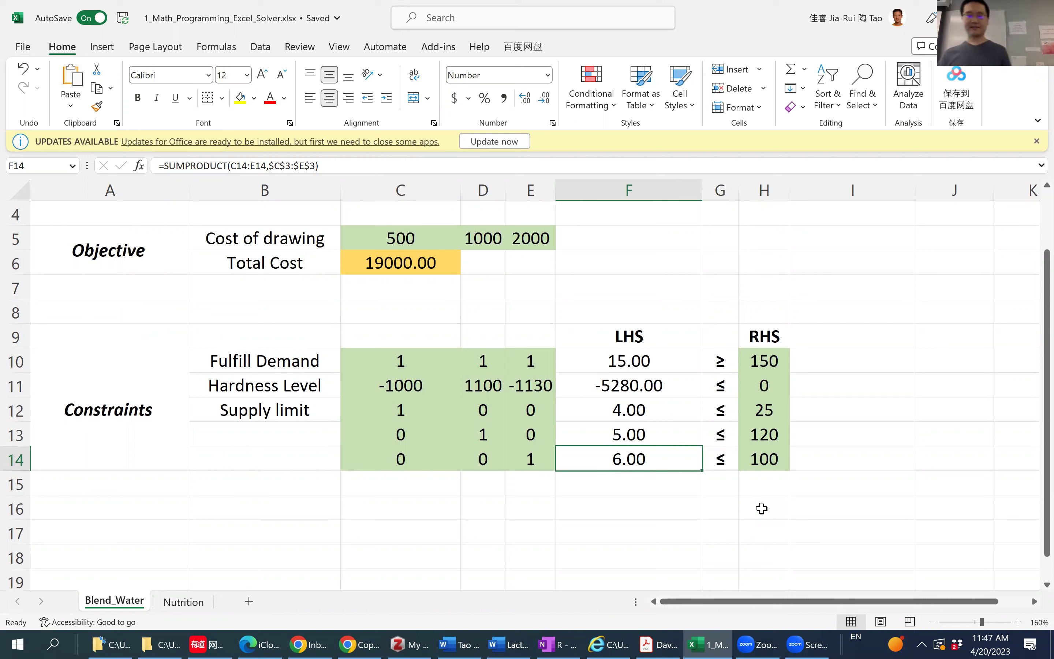
click(407, 263)
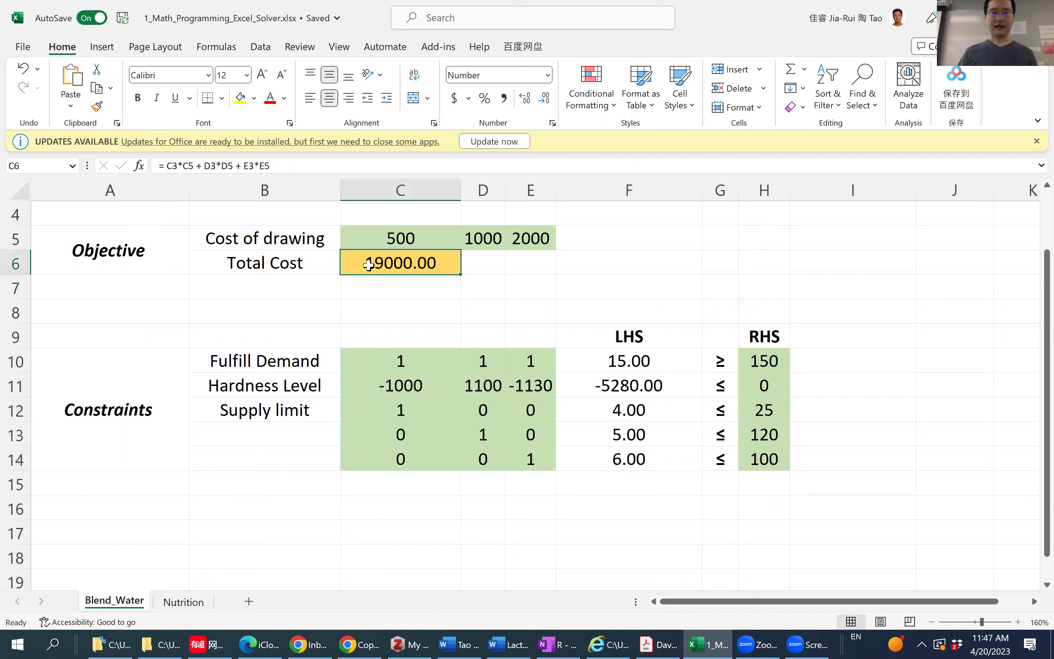
double_click(200, 166)
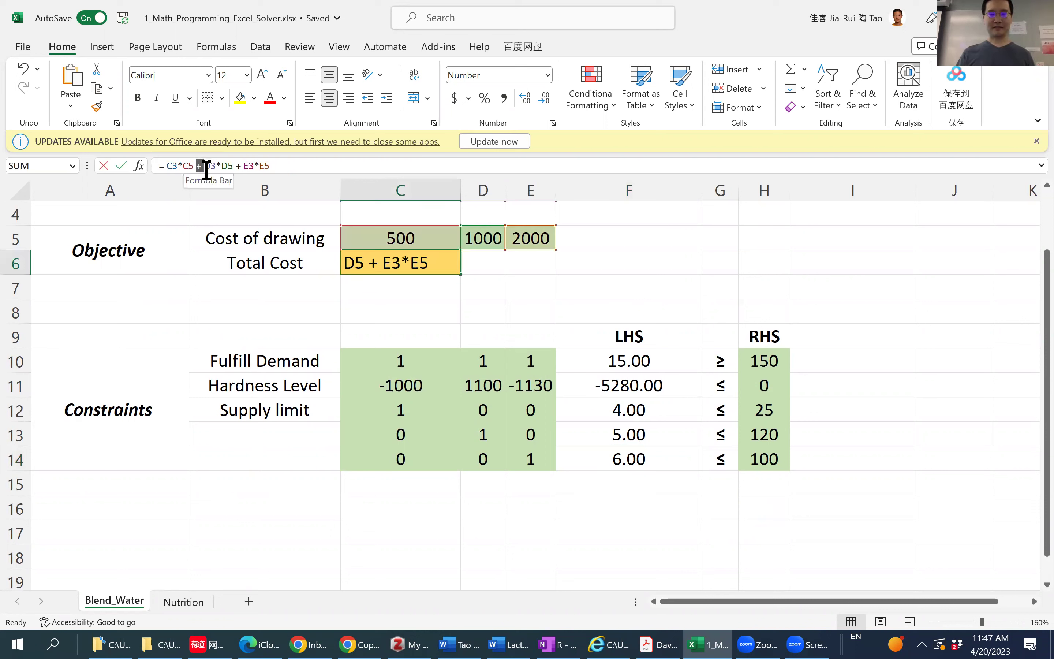
drag(167, 166, 194, 166)
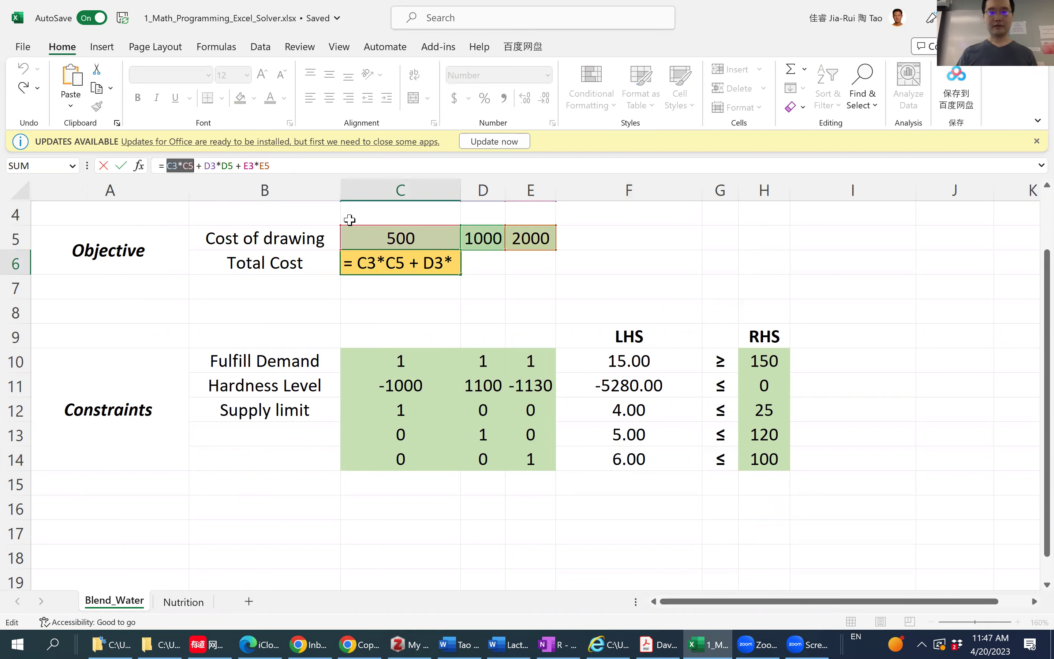
click(103, 167)
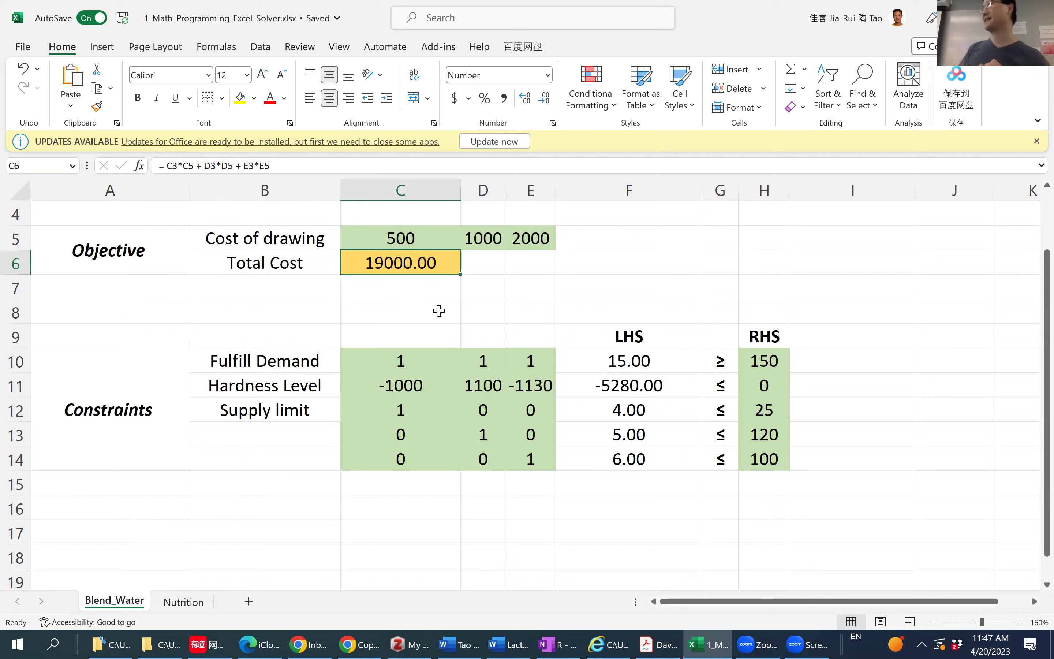
click(639, 359)
Clear the Total Cost expression in C6 and start a SUMPRODUCT function in its place.
click(416, 268)
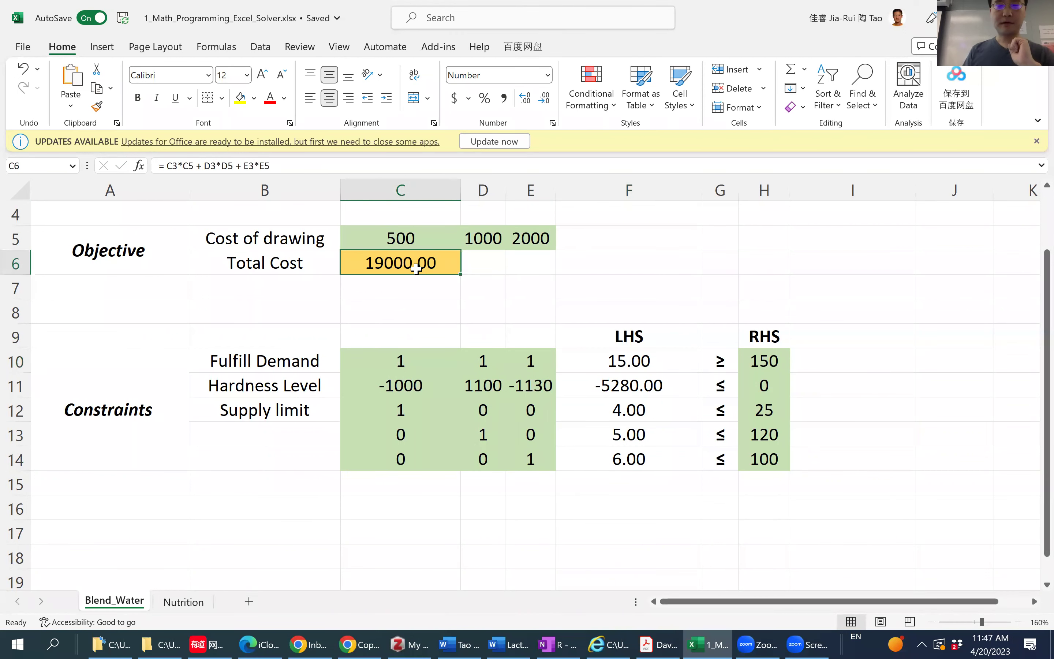
drag(169, 166, 368, 168)
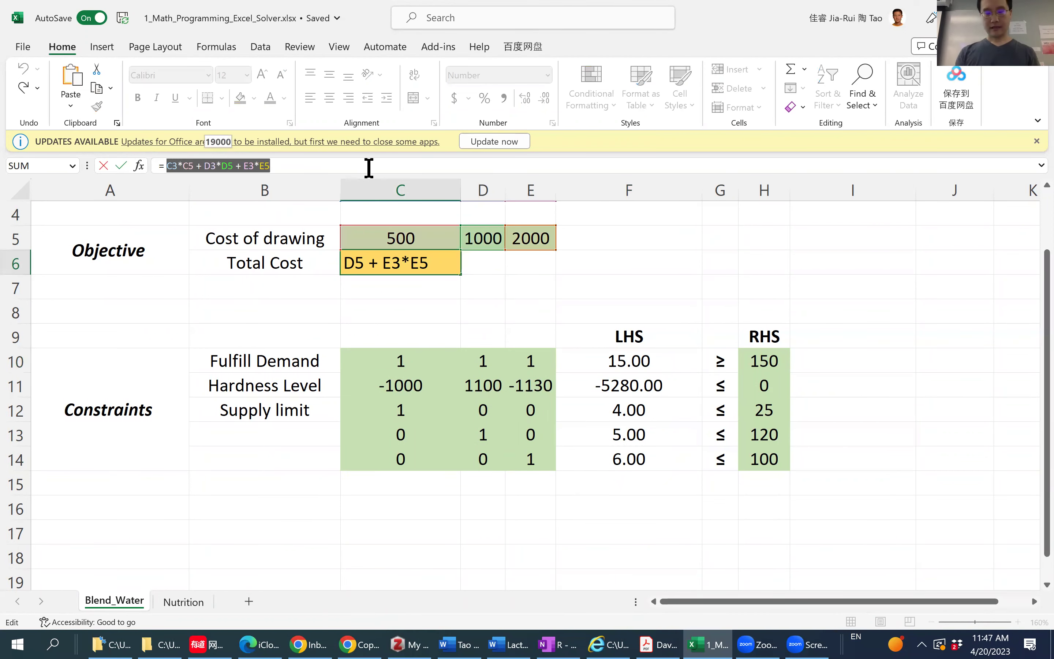
text(sum)
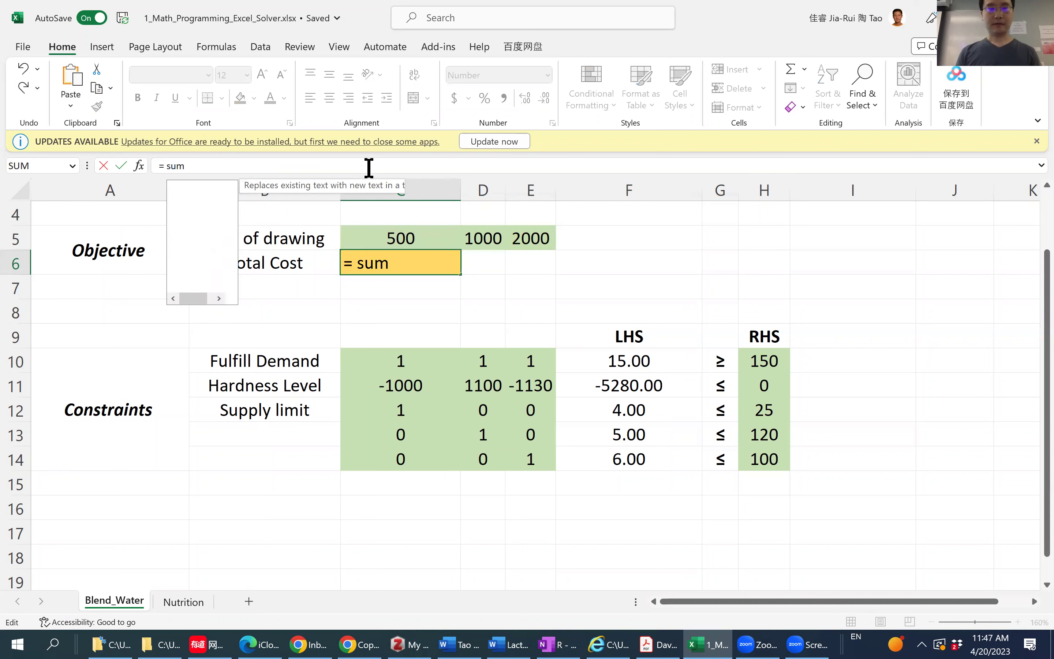
key(BackSpace)
key(BackSpace)
key(BackSpace)
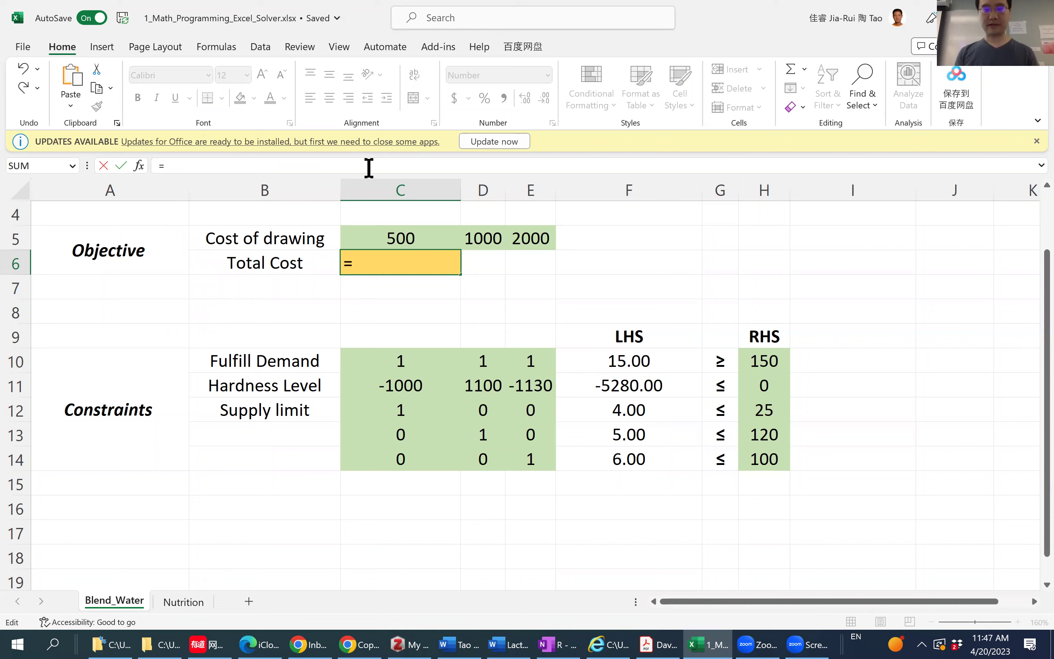
text(sump)
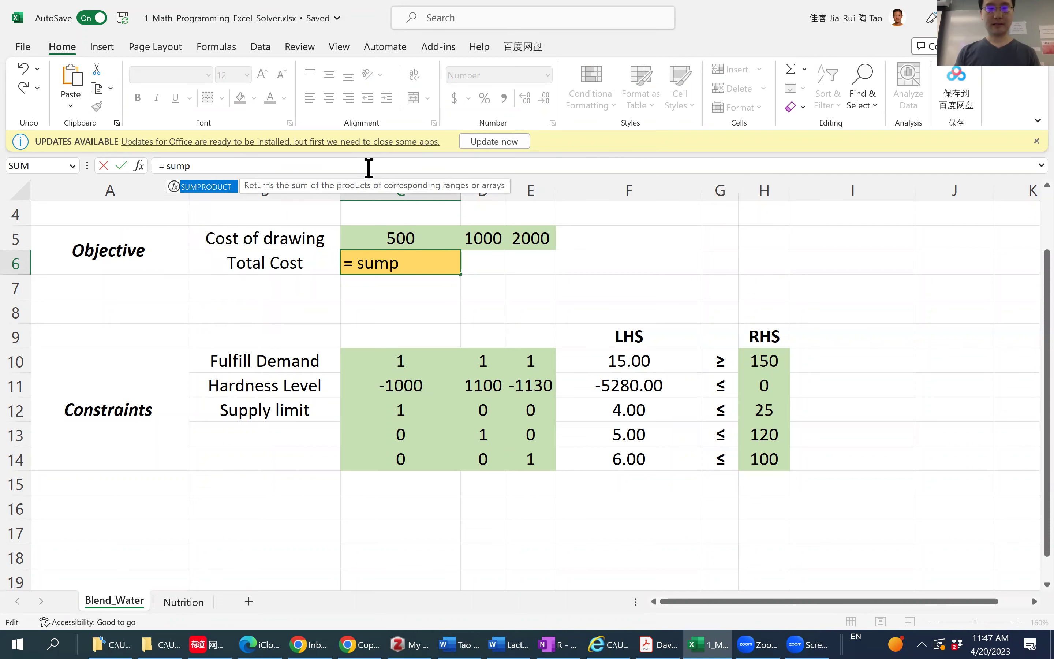
key(Tab)
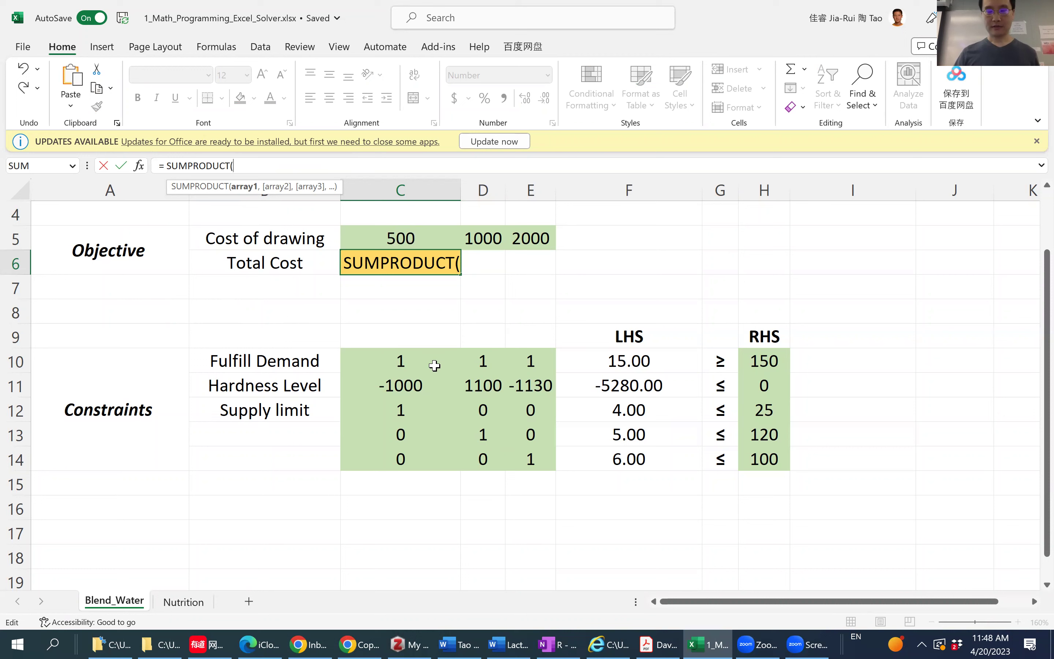
Complete the C6 formula as =SUMPRODUCT(C5:E5, C3:E3), using the drawing costs and the water amounts.
drag(399, 233, 529, 236)
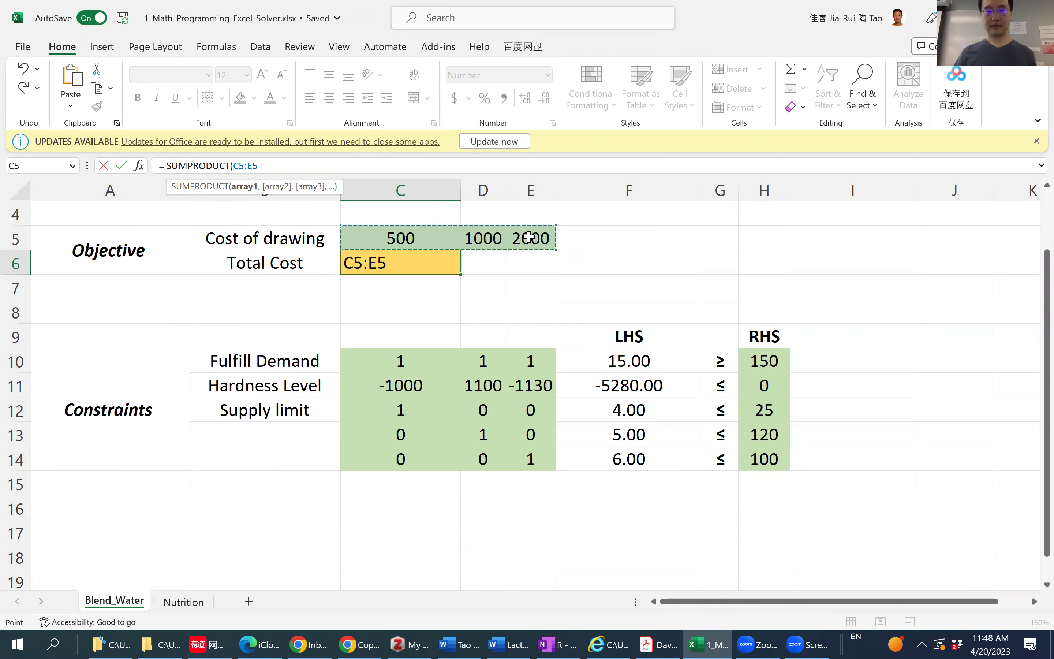
scroll(528, 236, up, 1)
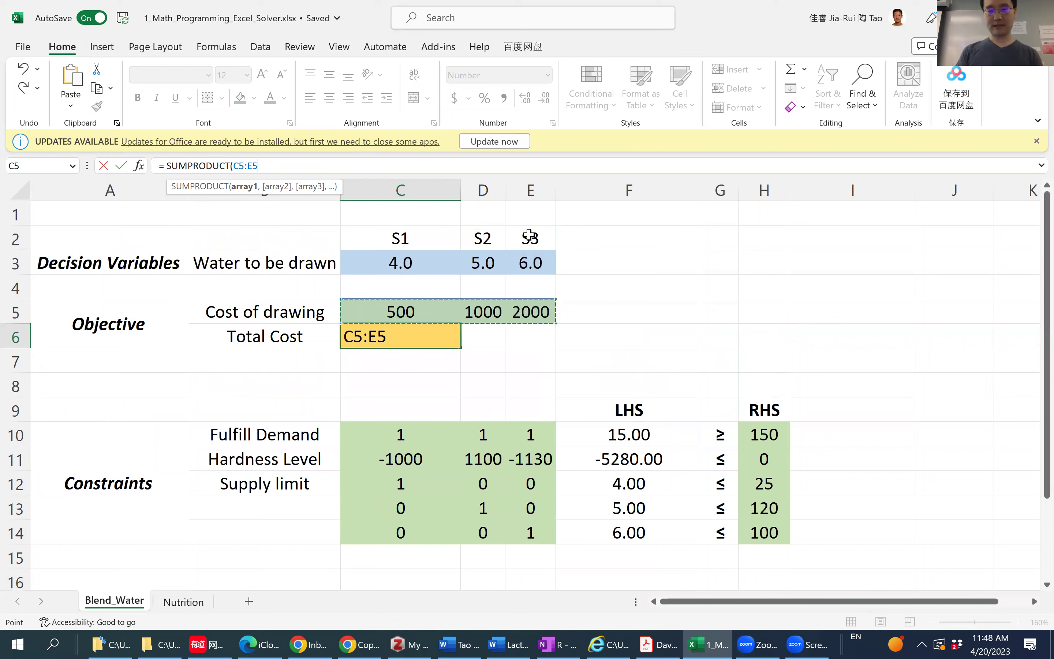
text(,)
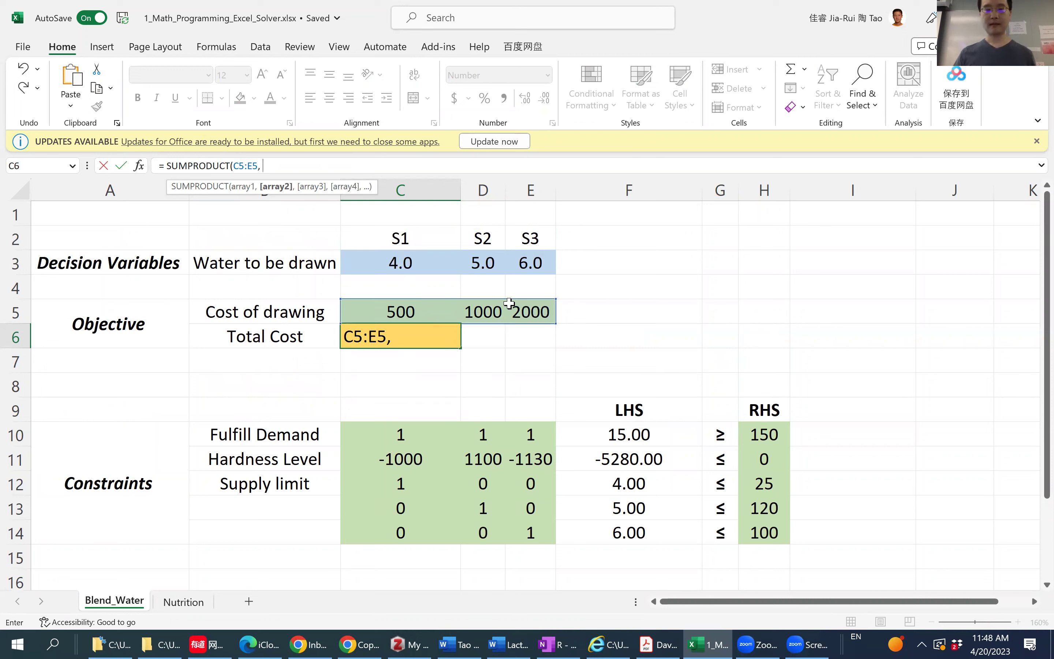
drag(392, 263, 520, 262)
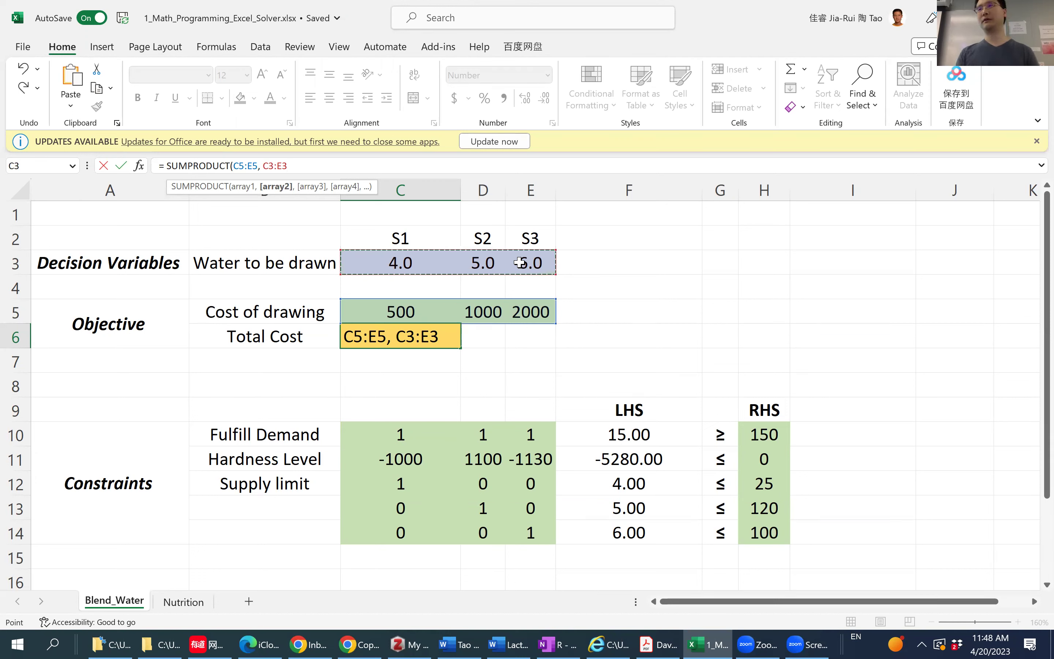
text())
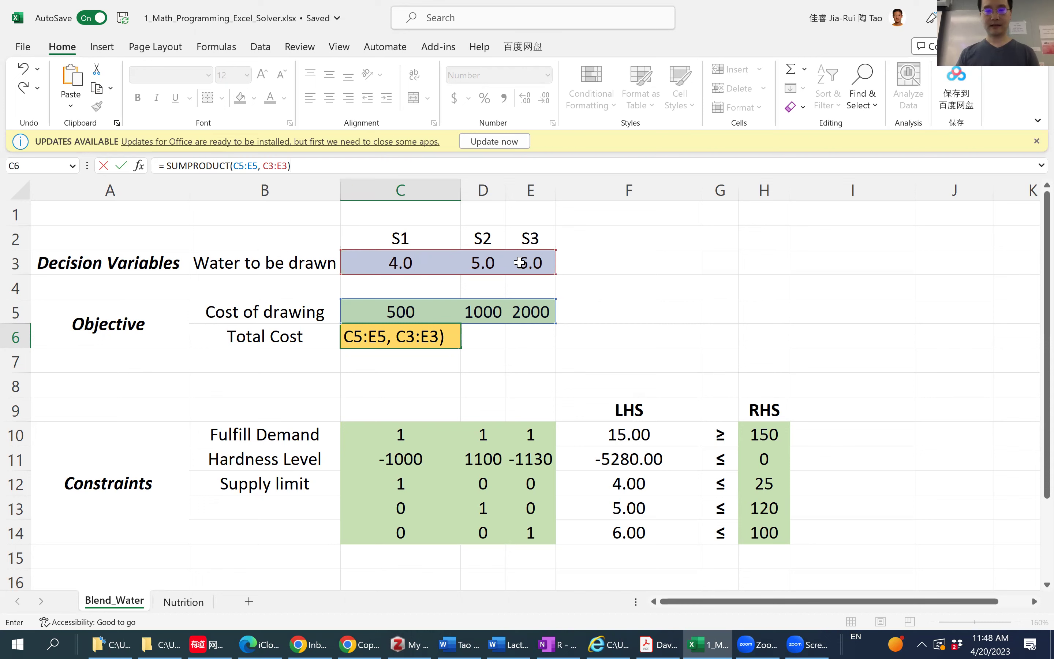
key(Return)
Compare the Total Cost formula in C6 with the Fulfill Demand LHS formula in F10.
click(410, 340)
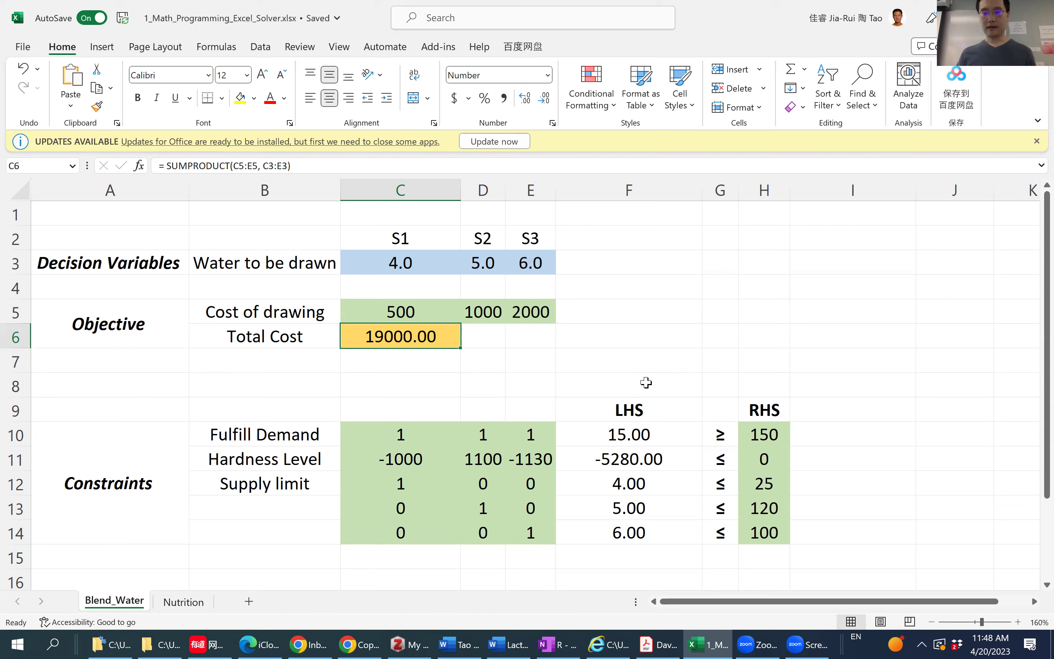
click(635, 435)
click(402, 334)
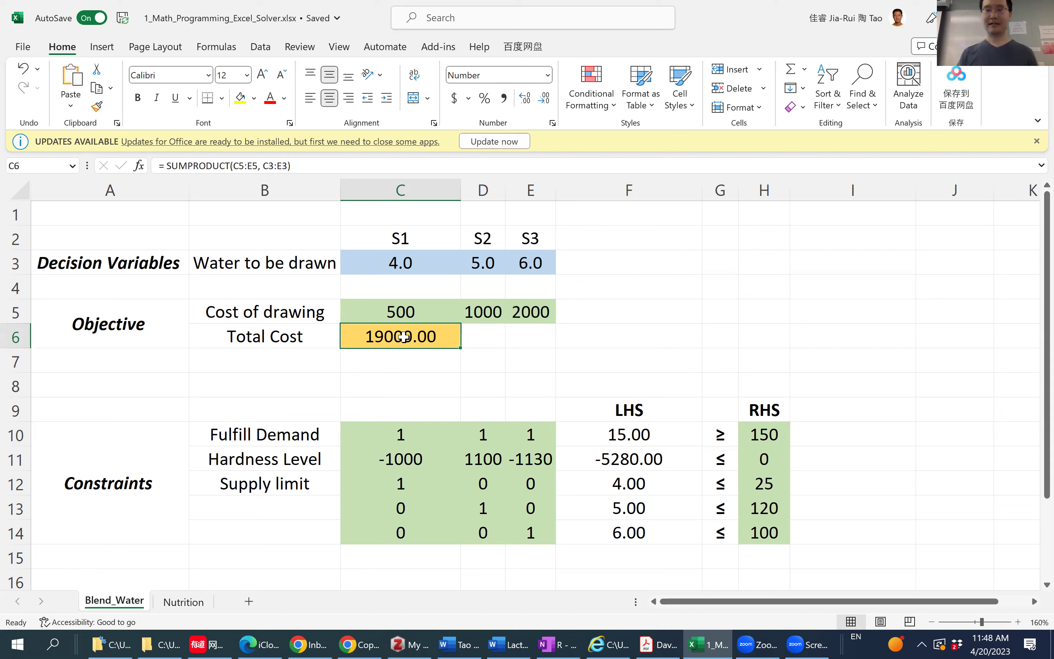
click(637, 433)
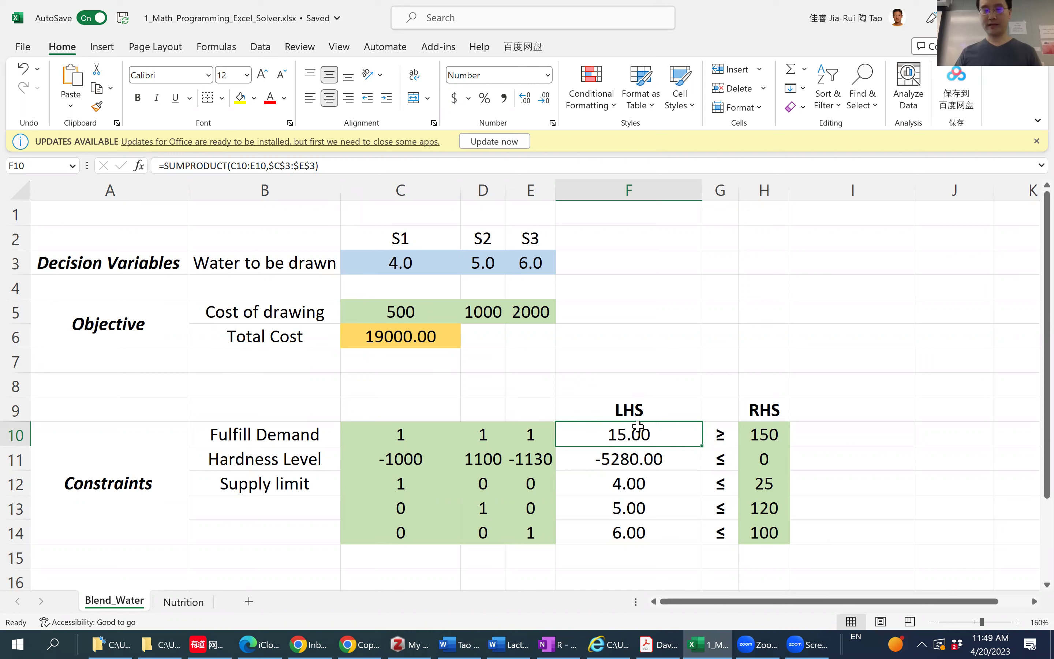
Display the data tools that include Solver, briefly view the workbook's file page, and return to the Blend_Water sheet.
click(262, 46)
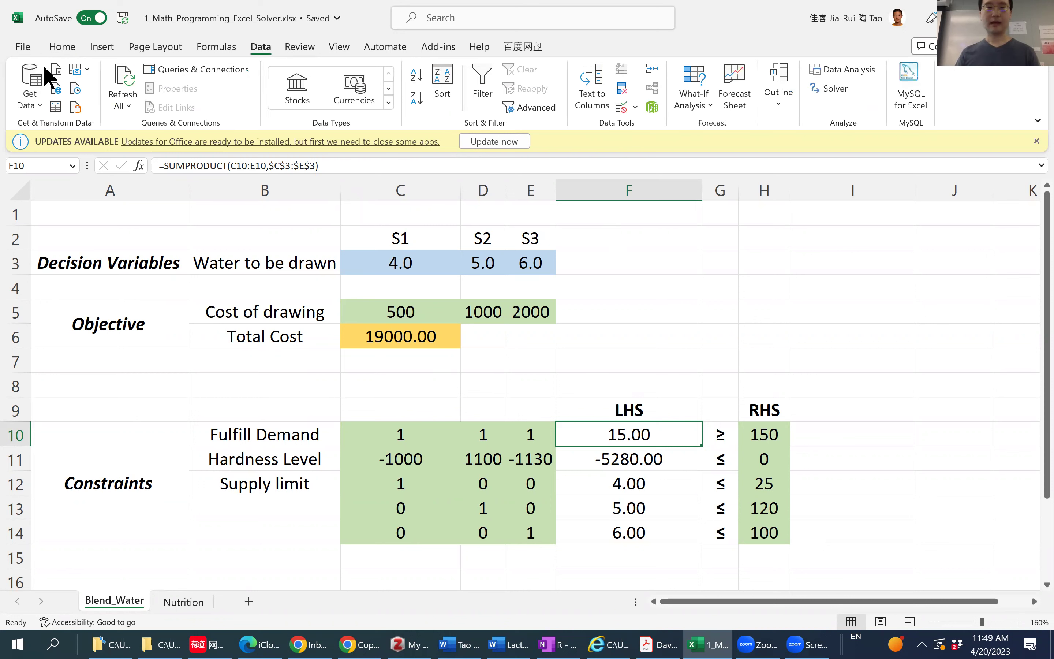
click(23, 48)
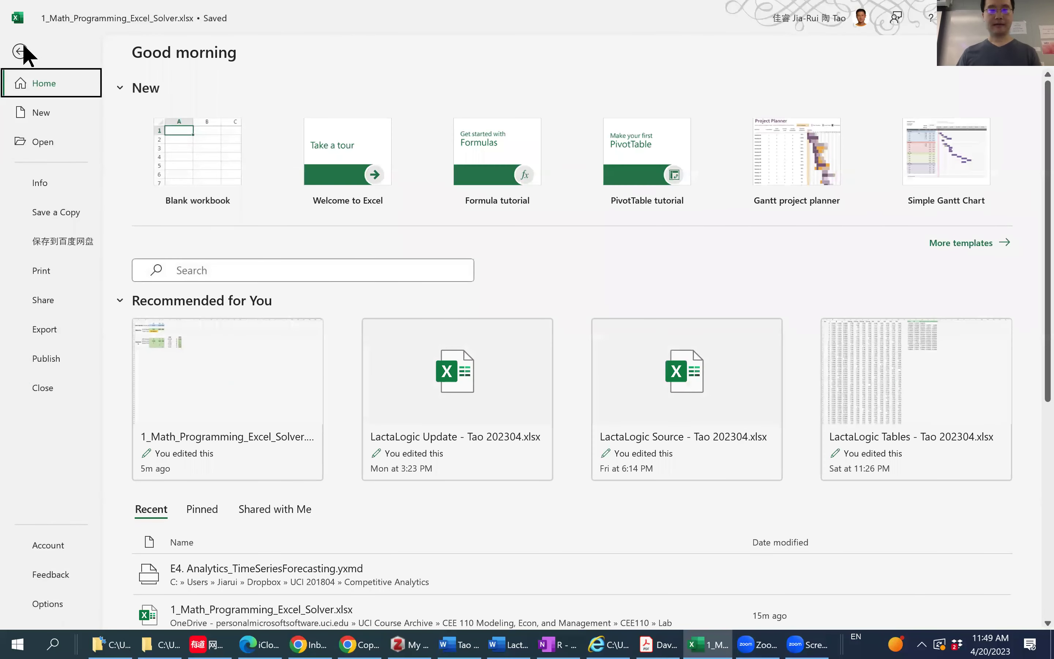
click(22, 50)
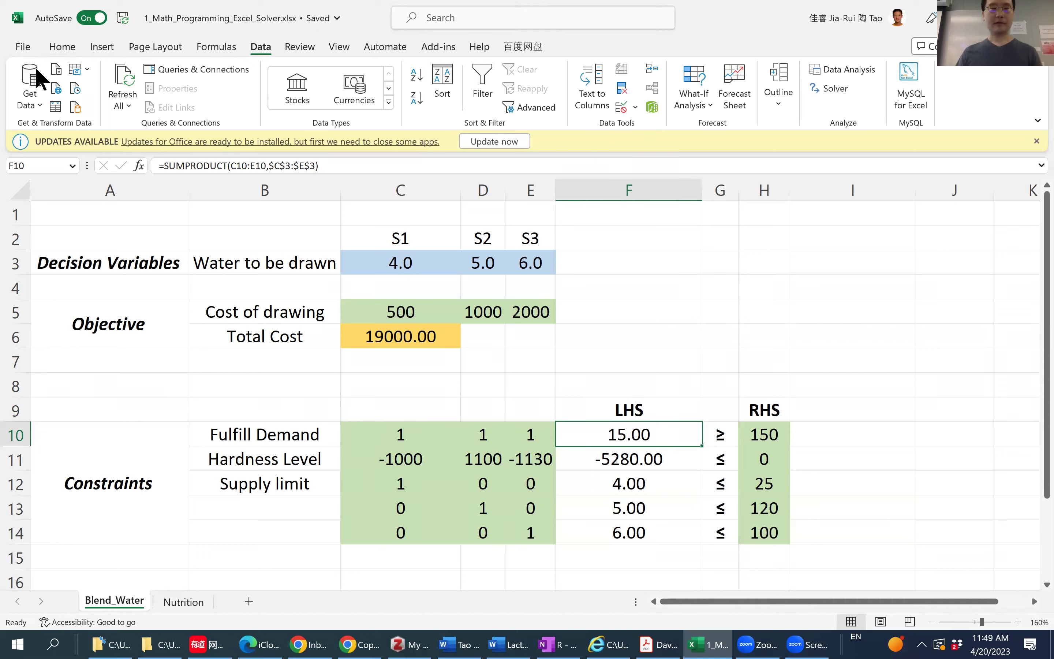
Open the list of available Excel add-ins, check that Solver Add-in is enabled, and accept the list.
click(22, 46)
click(57, 605)
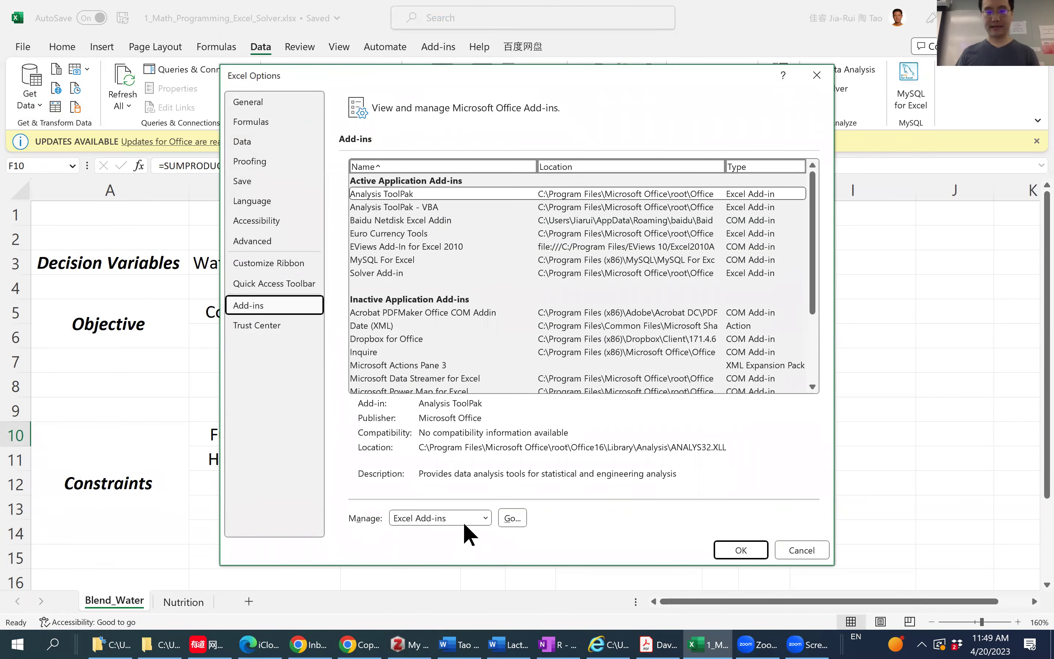
click(480, 519)
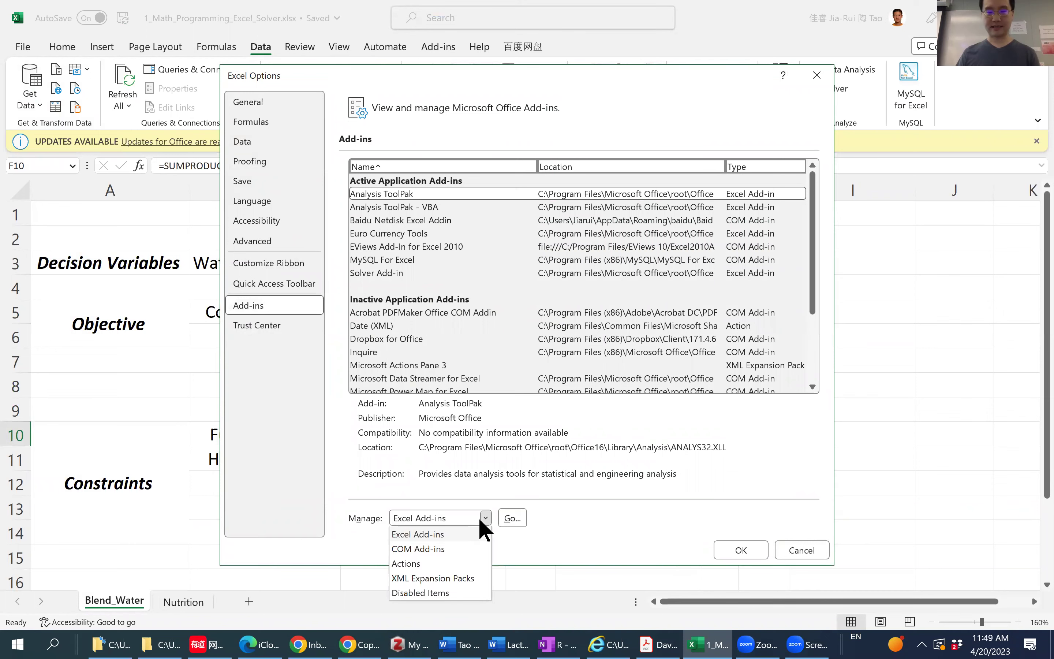
click(483, 527)
click(509, 521)
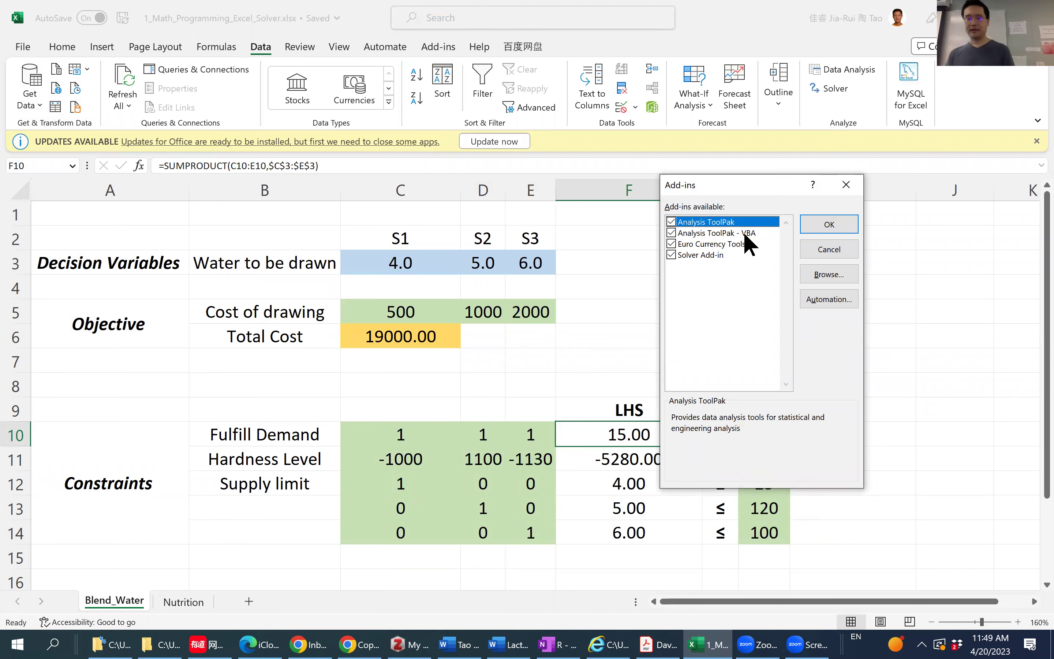
click(821, 226)
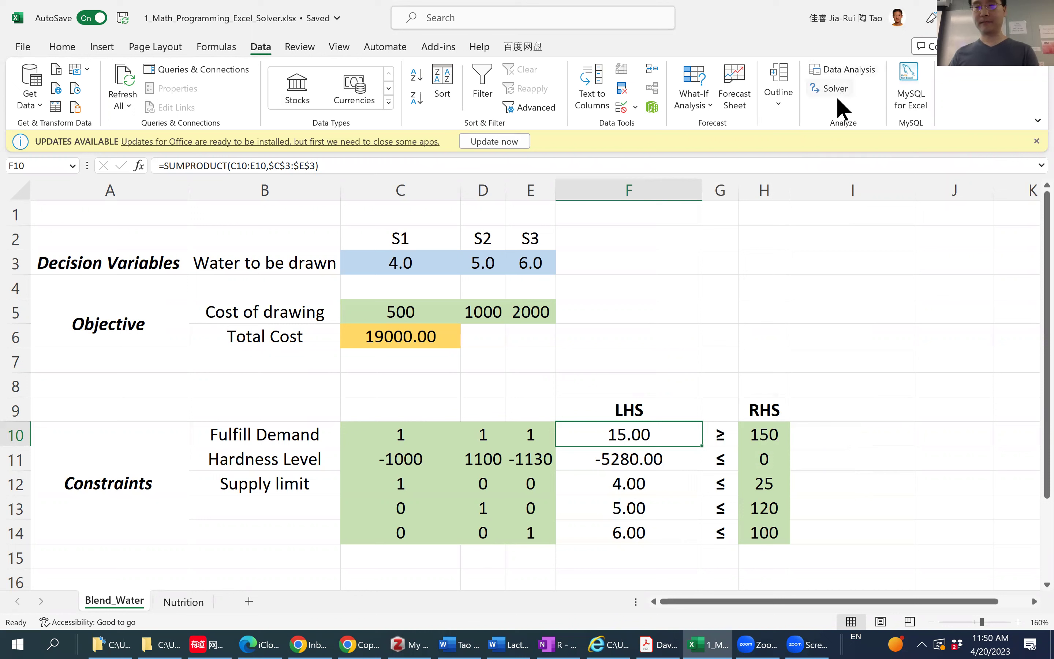
Open Solver, set the objective to the Total Cost cell C6, and choose Min as the optimization direction.
click(829, 88)
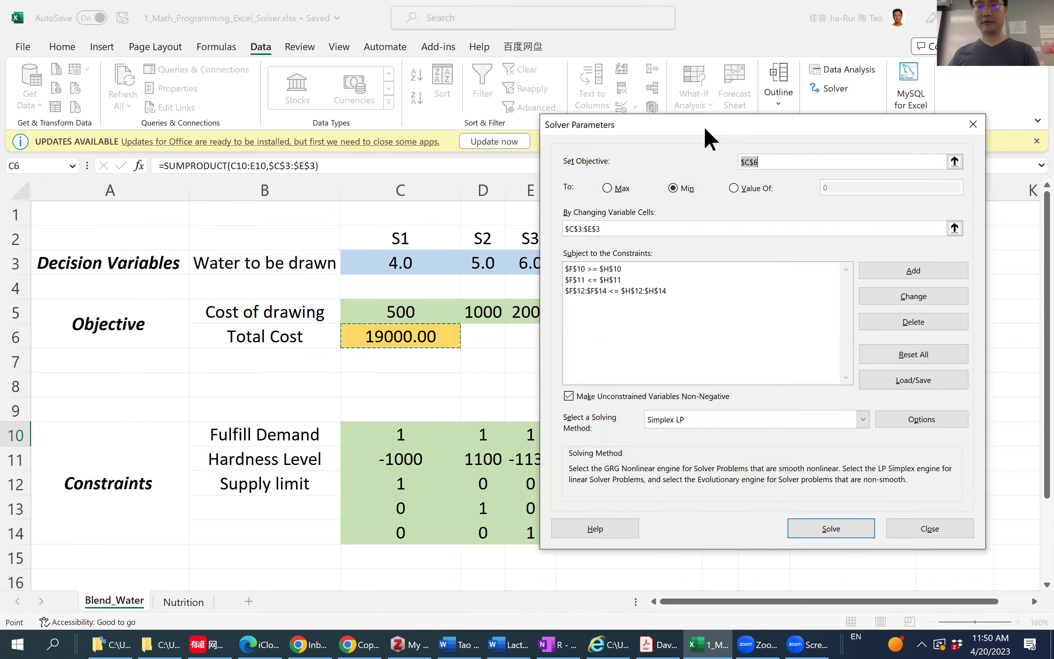
drag(704, 127, 679, 124)
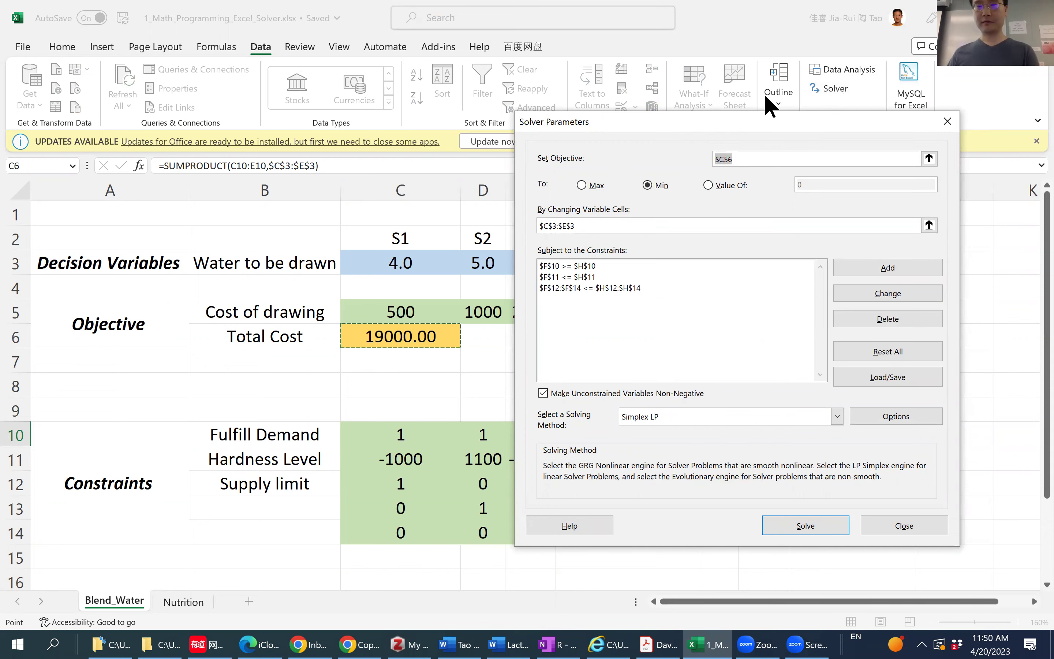
drag(697, 128, 758, 16)
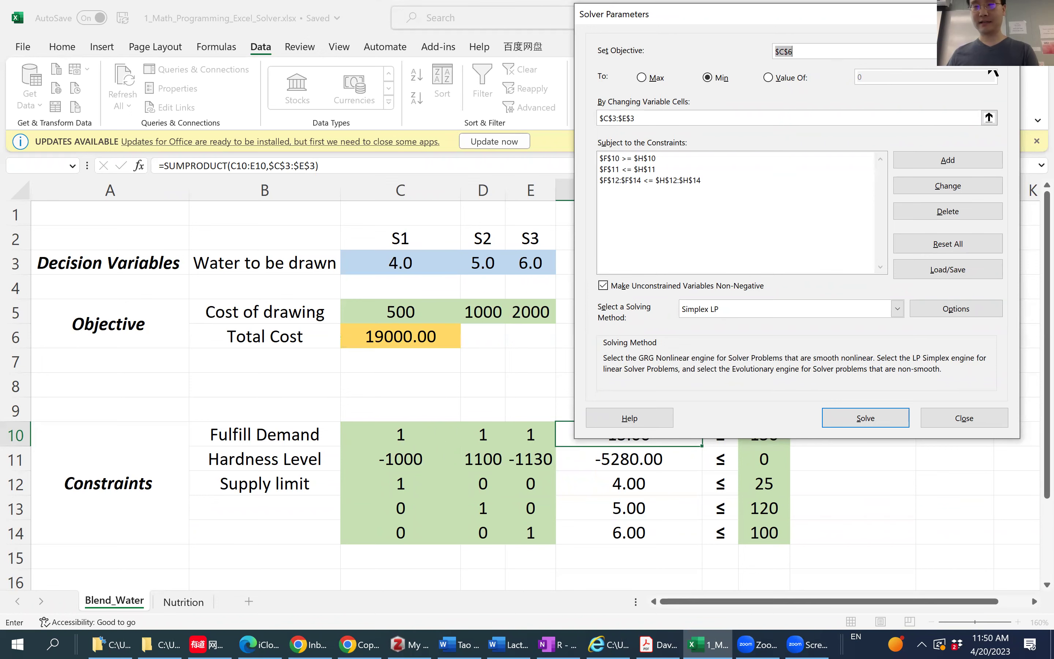
click(448, 336)
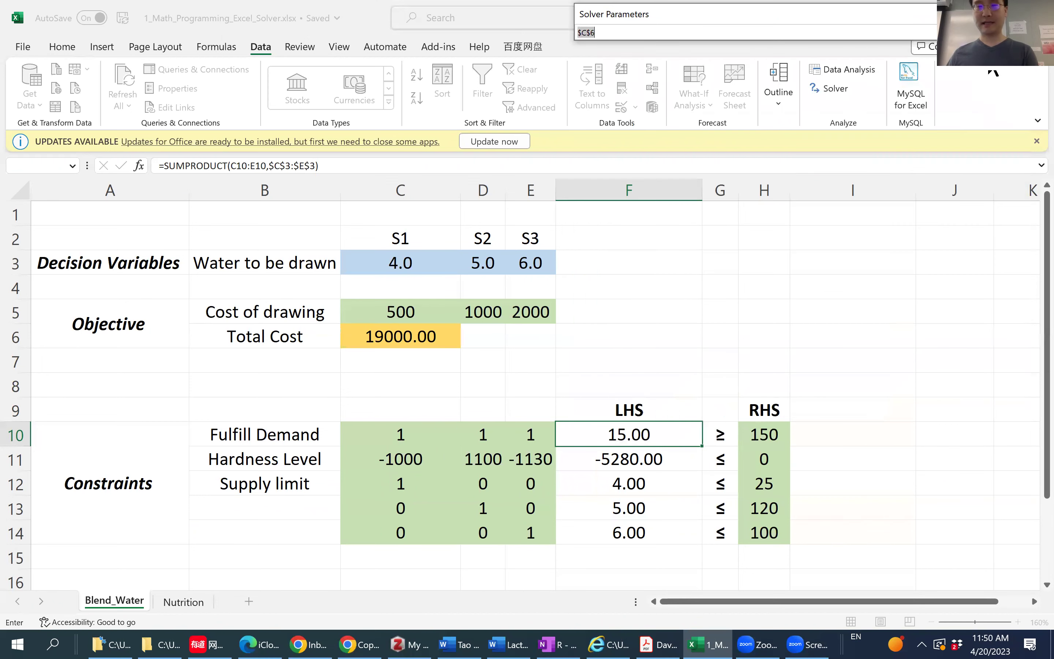
click(383, 334)
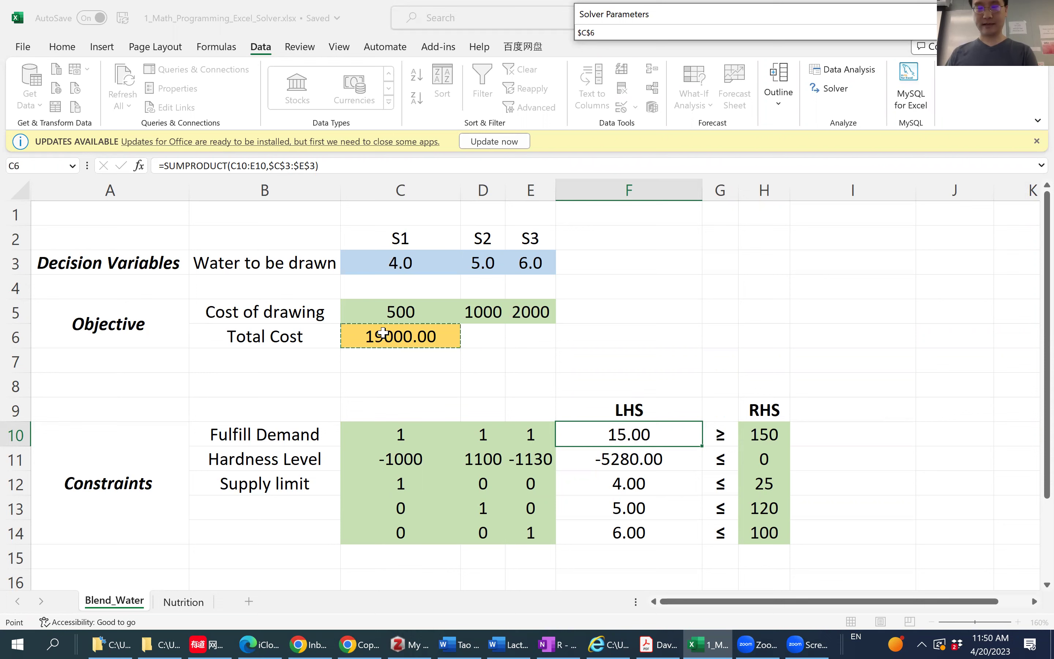
key(Return)
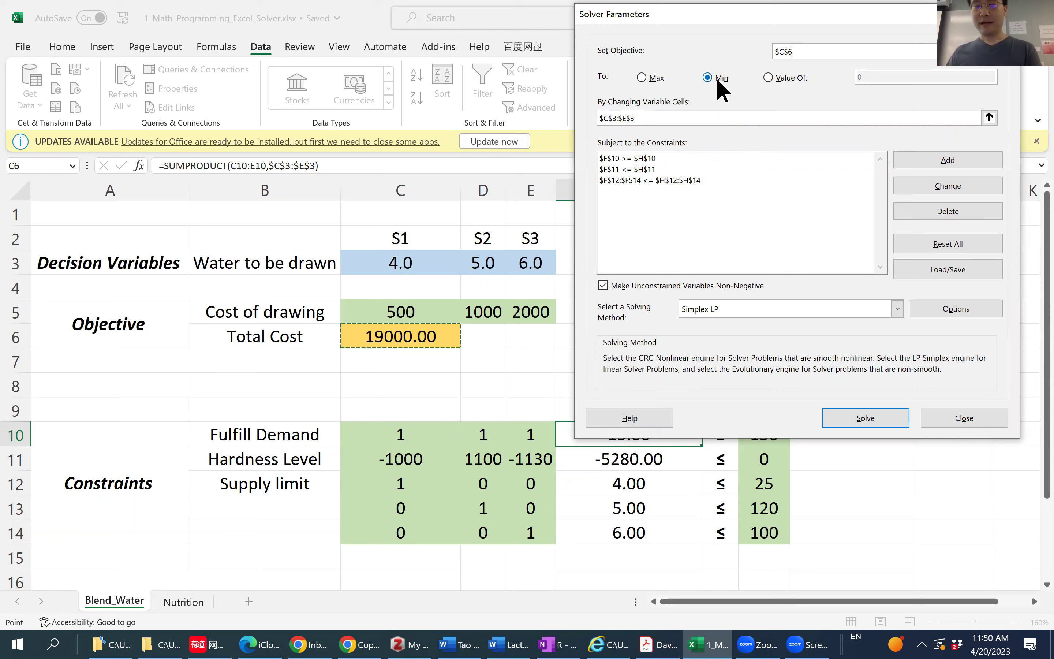
click(646, 80)
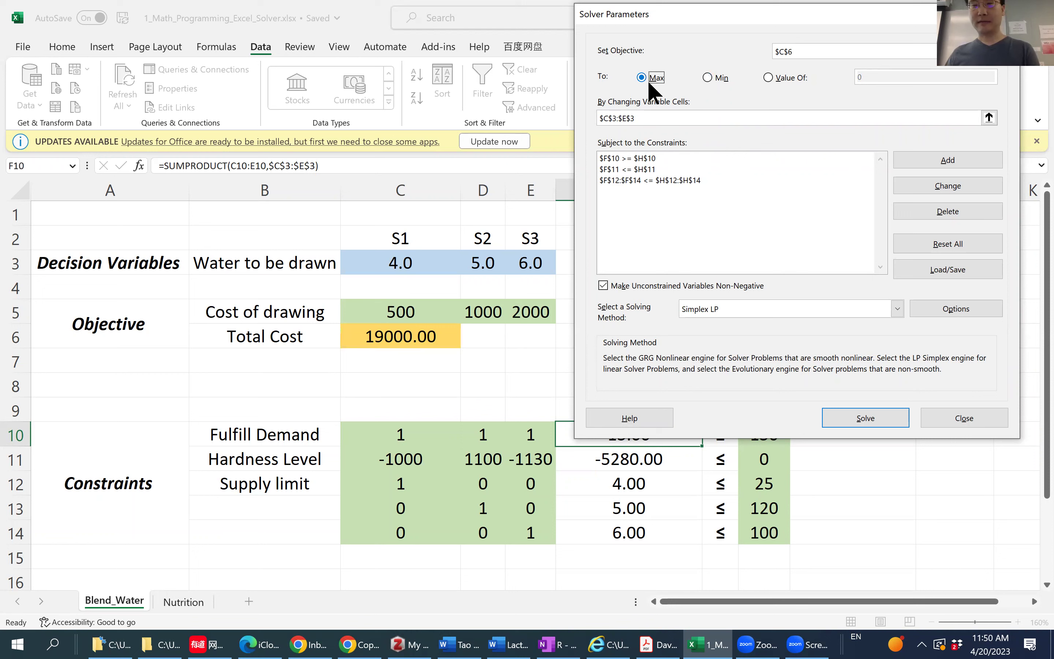
click(709, 76)
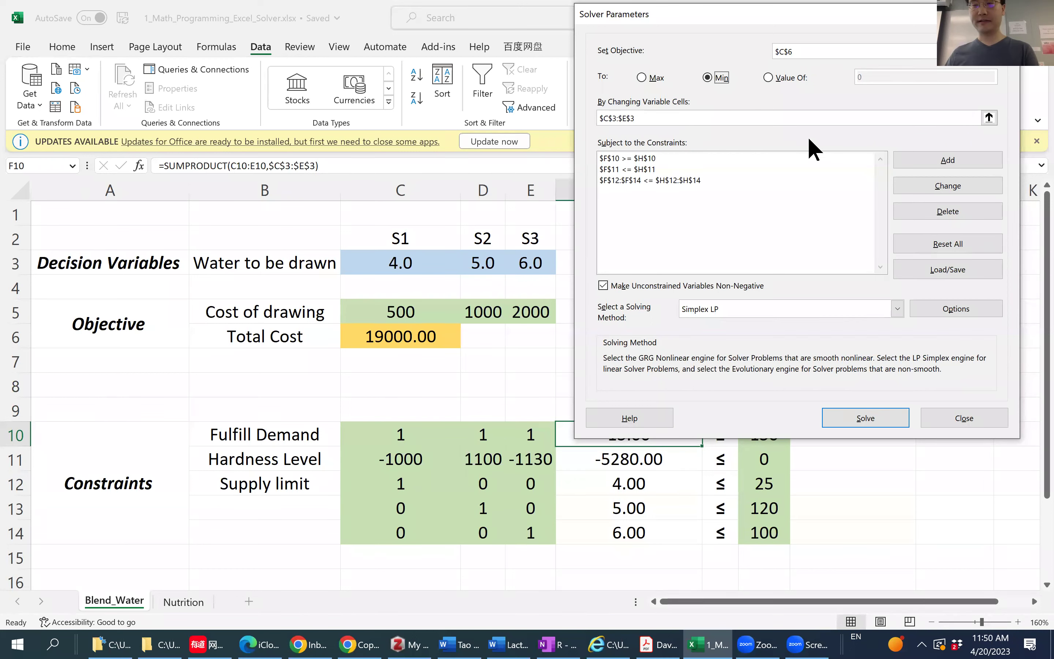
Set Solver's changing variable cells to C3:E3, the water amounts to be drawn from S1, S2 and S3.
click(988, 118)
click(388, 265)
drag(406, 264, 529, 261)
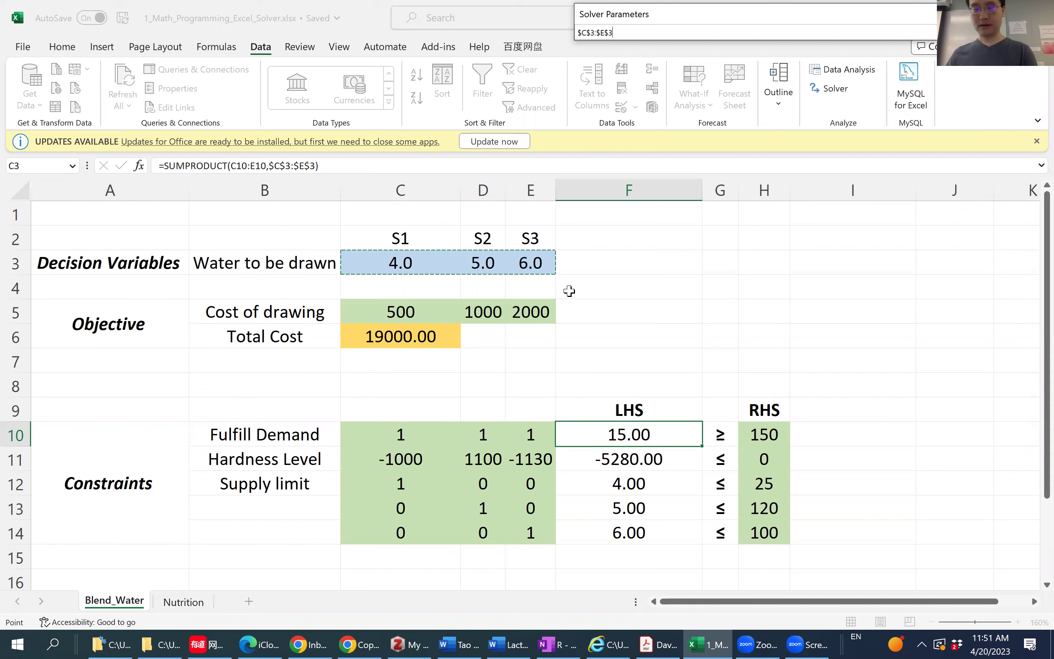
key(Return)
click(404, 266)
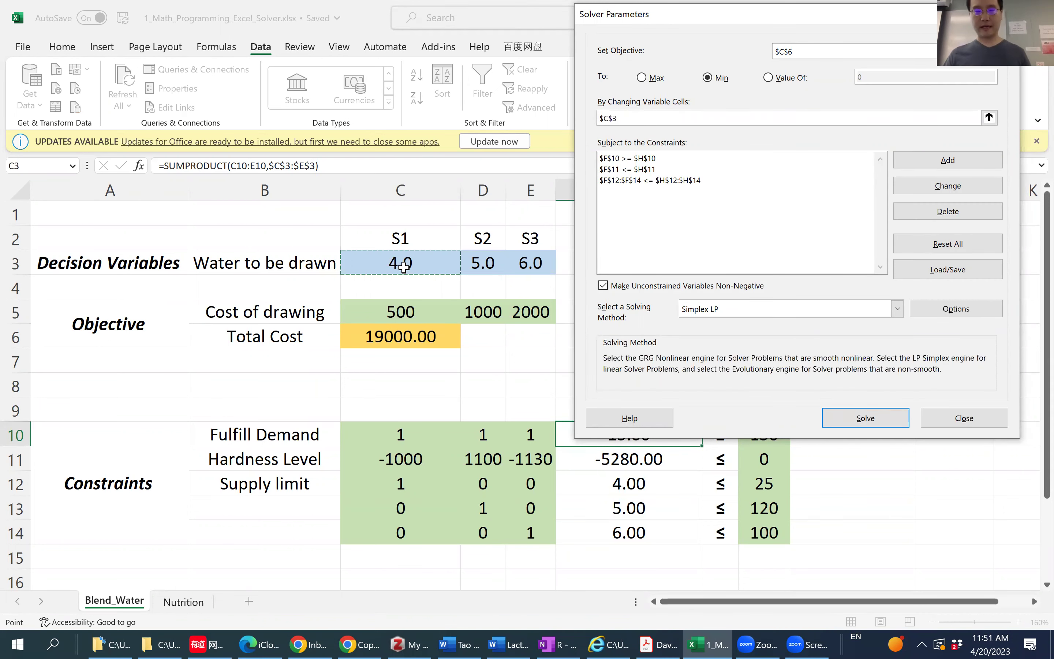
drag(525, 262, 396, 261)
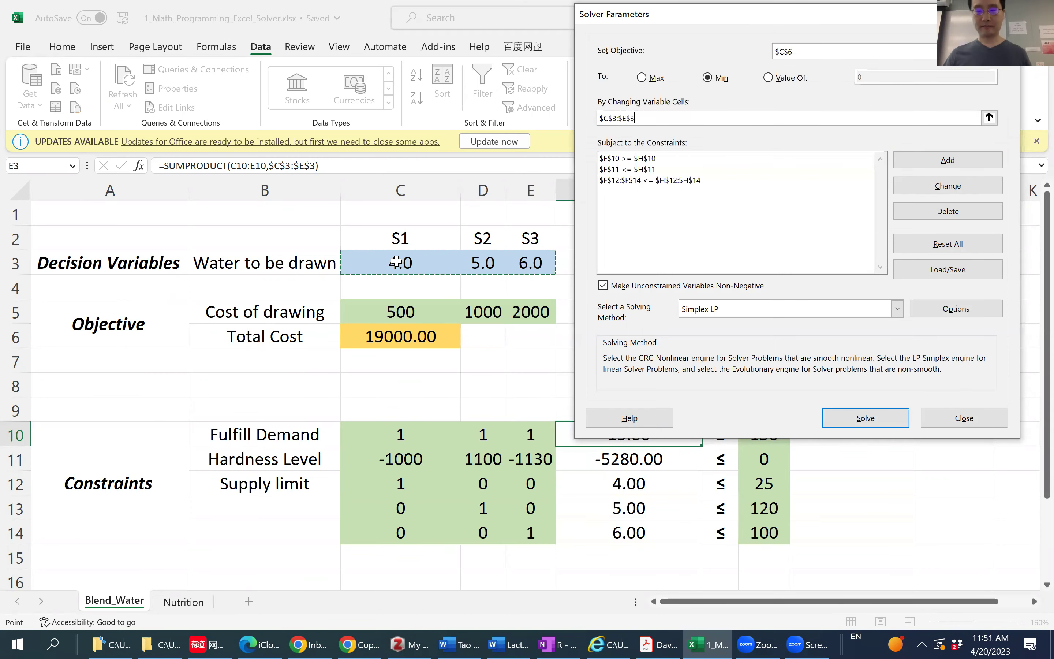
click(421, 272)
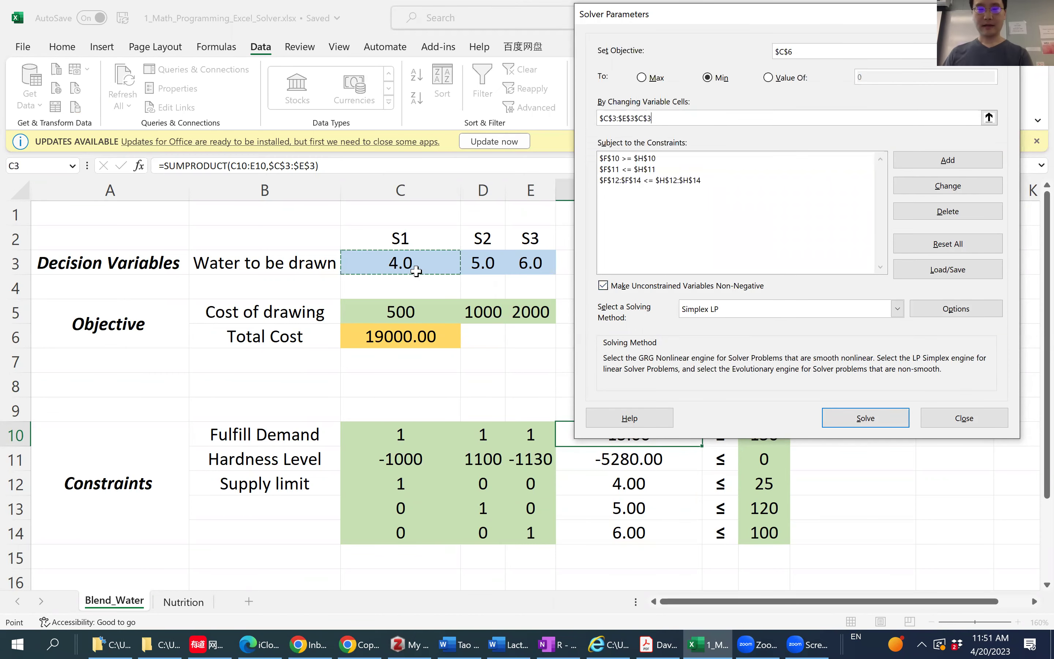
drag(422, 271, 515, 272)
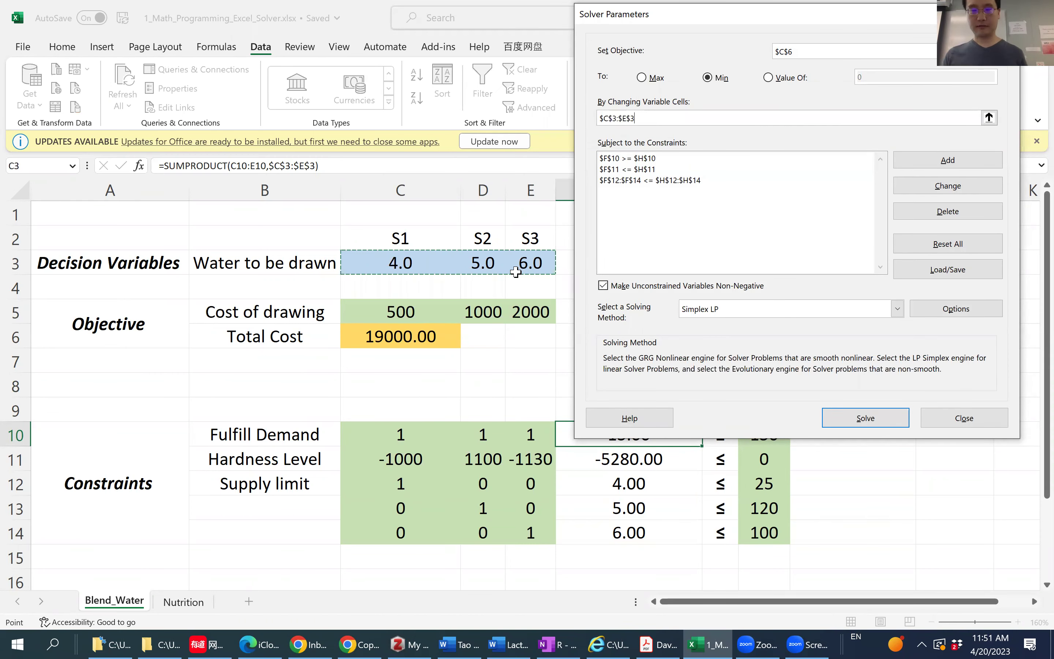
Delete the existing hardness, supply limit and demand constraints one by one, dismissing the full Solver reset.
click(656, 158)
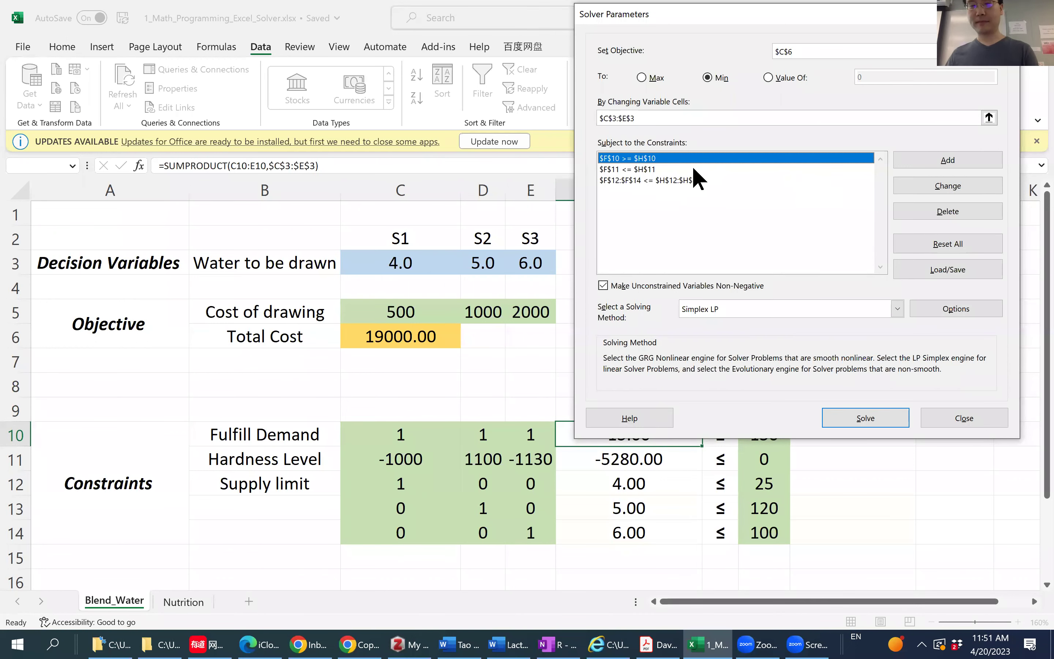
click(671, 170)
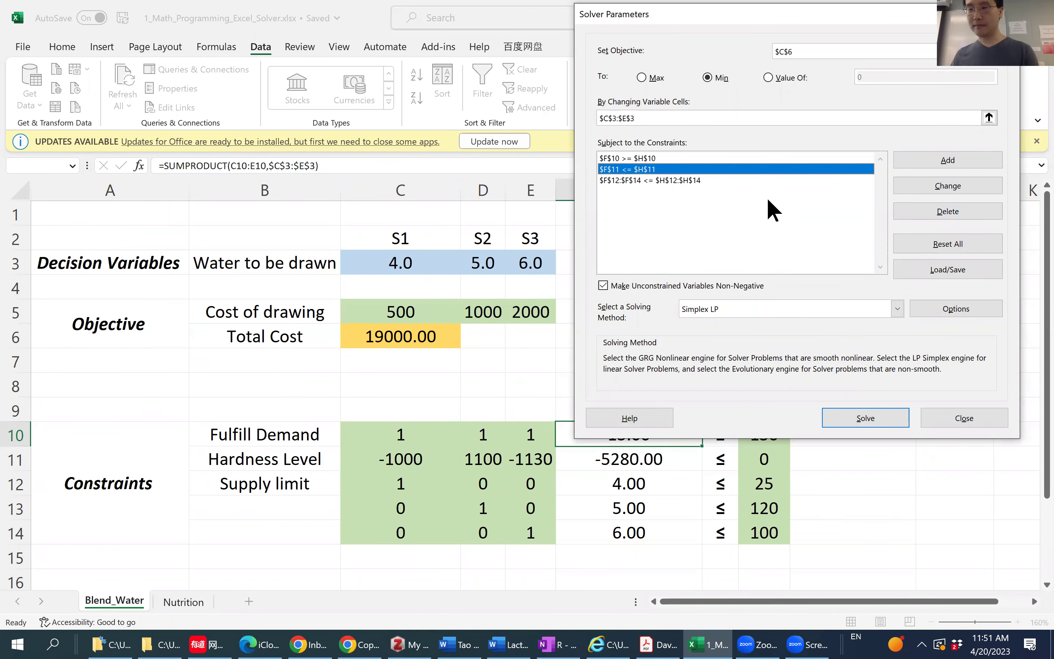
click(960, 247)
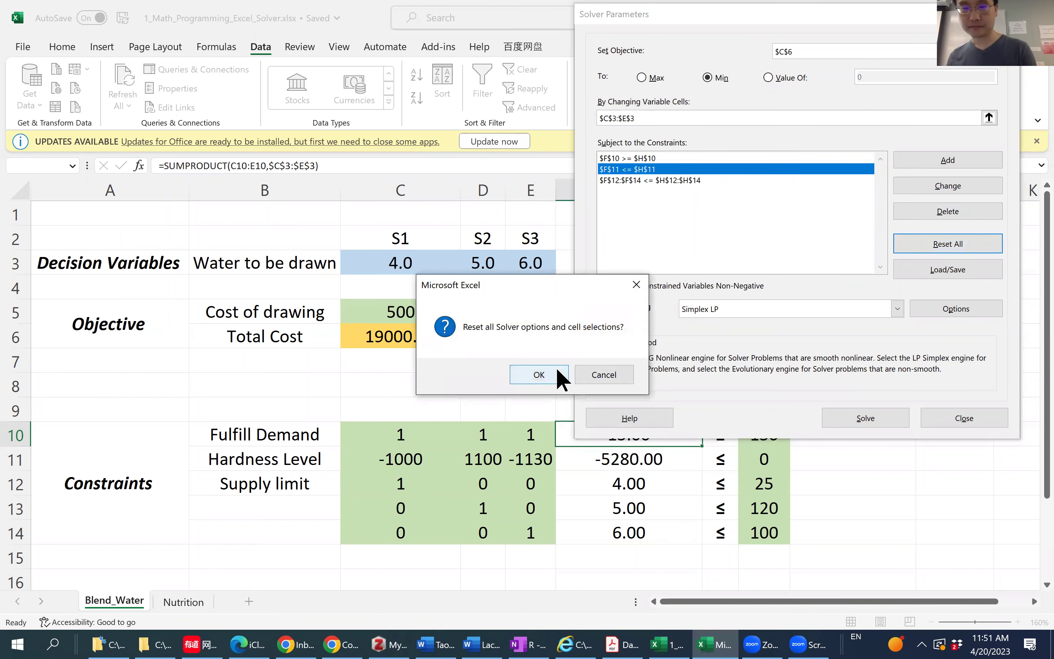
click(607, 376)
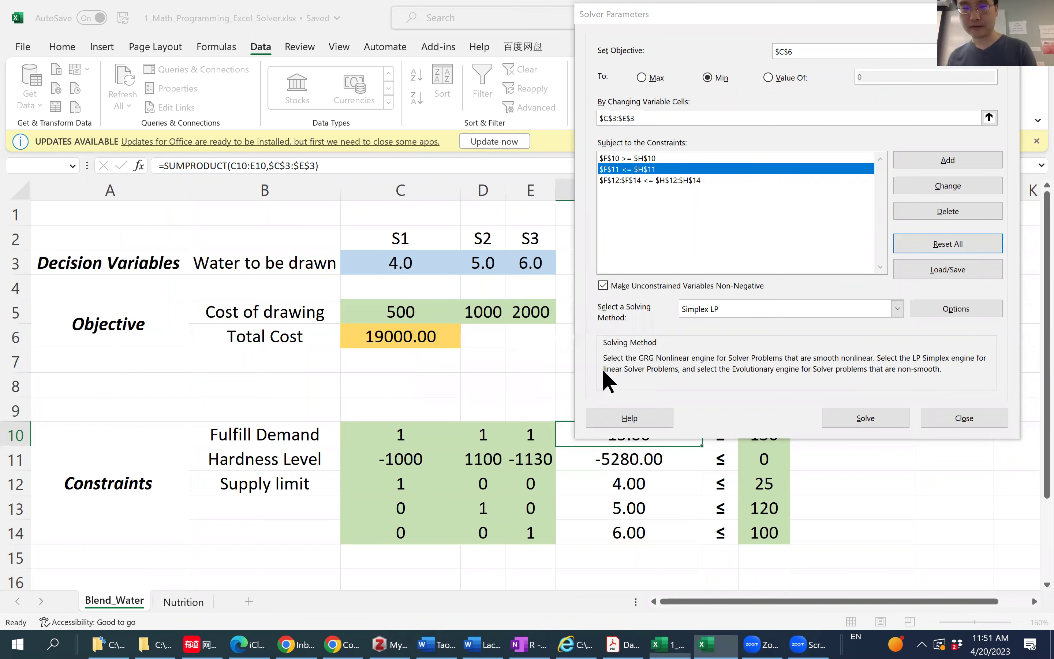
click(948, 209)
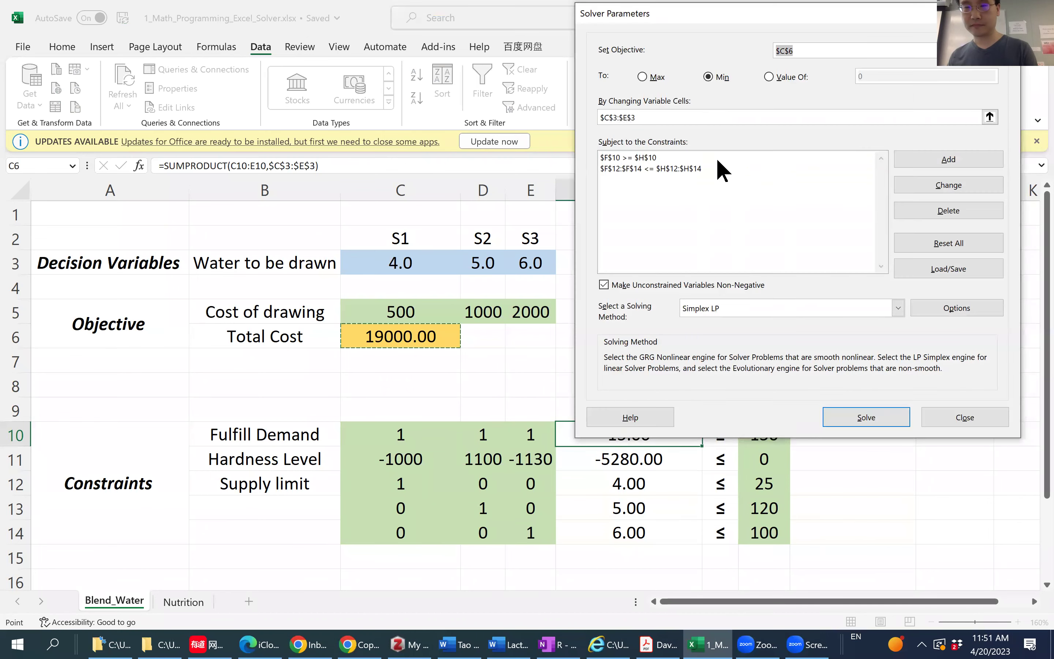
click(715, 167)
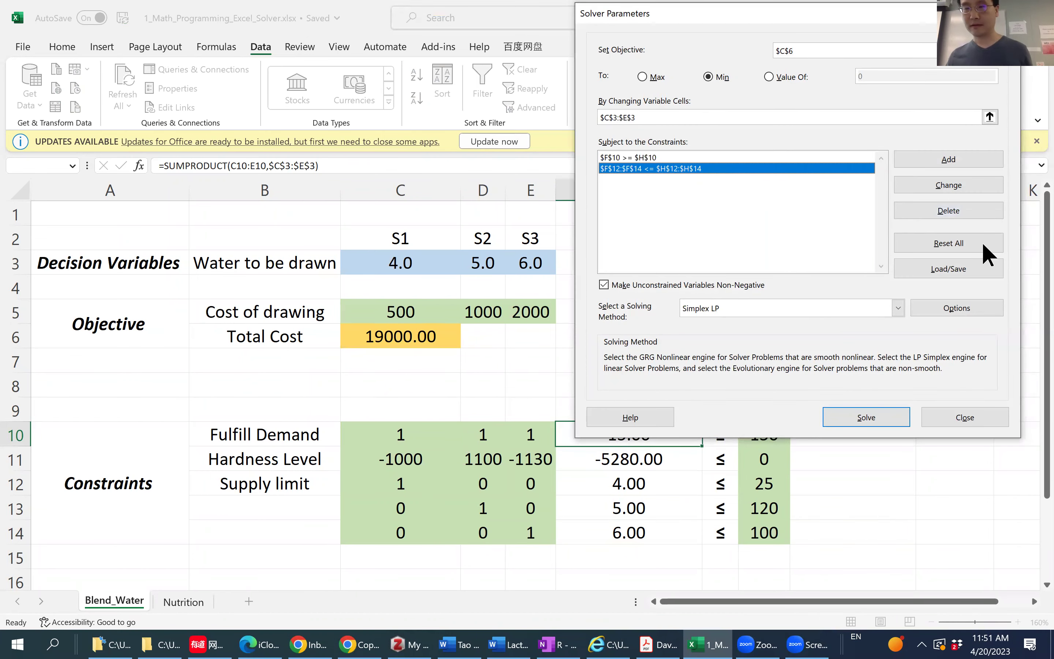
click(950, 212)
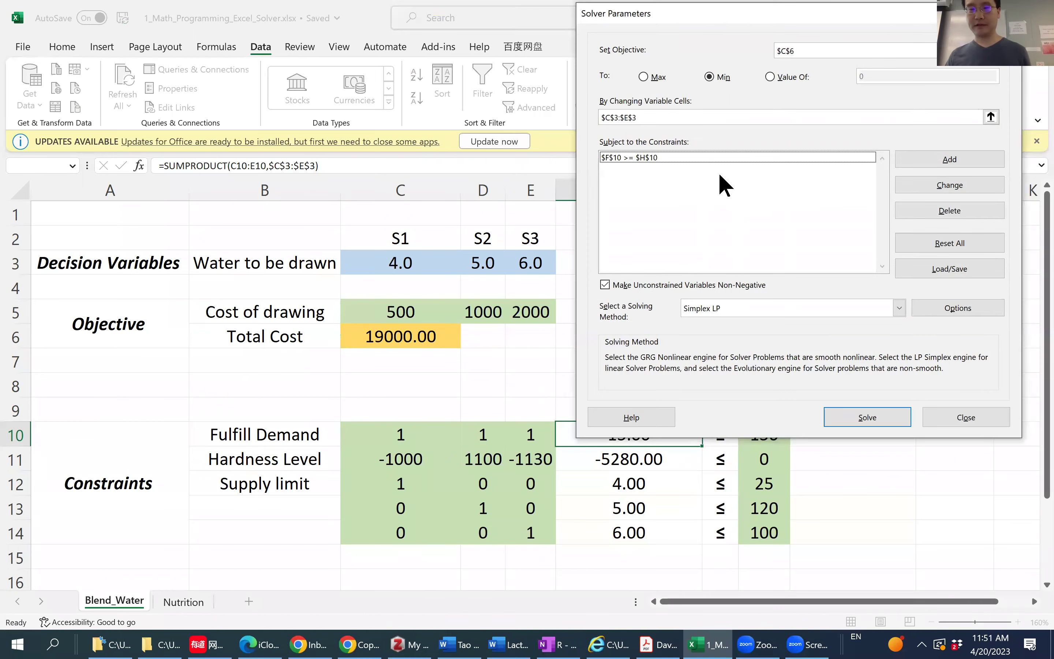
click(655, 149)
click(962, 210)
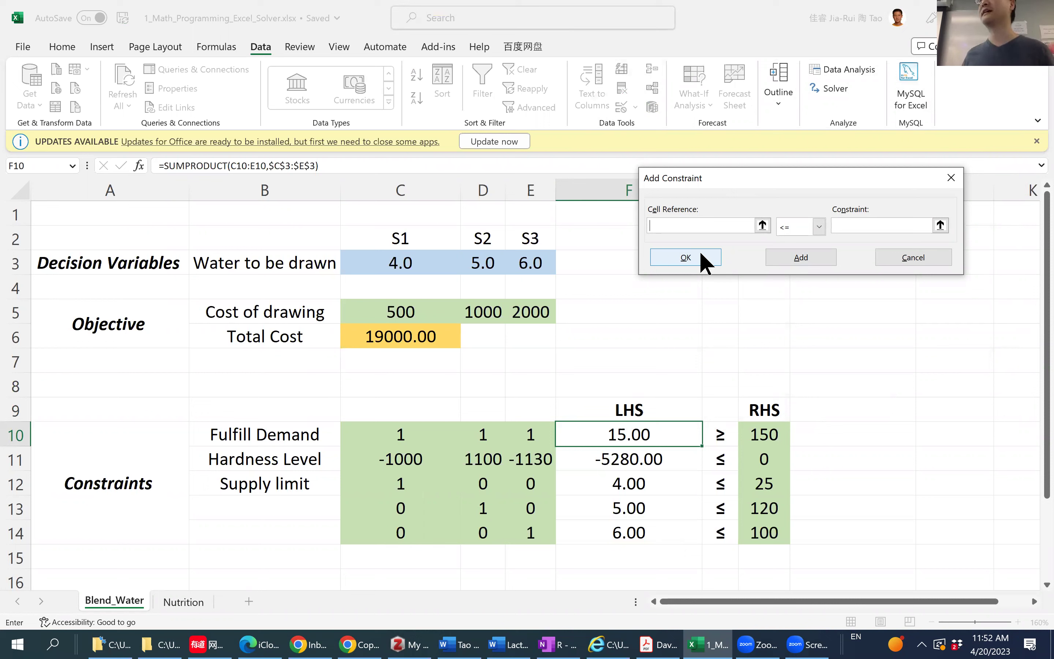
Review the relation types for a new Solver constraint and set its cell reference to the Fulfill Demand LHS in F10.
click(817, 226)
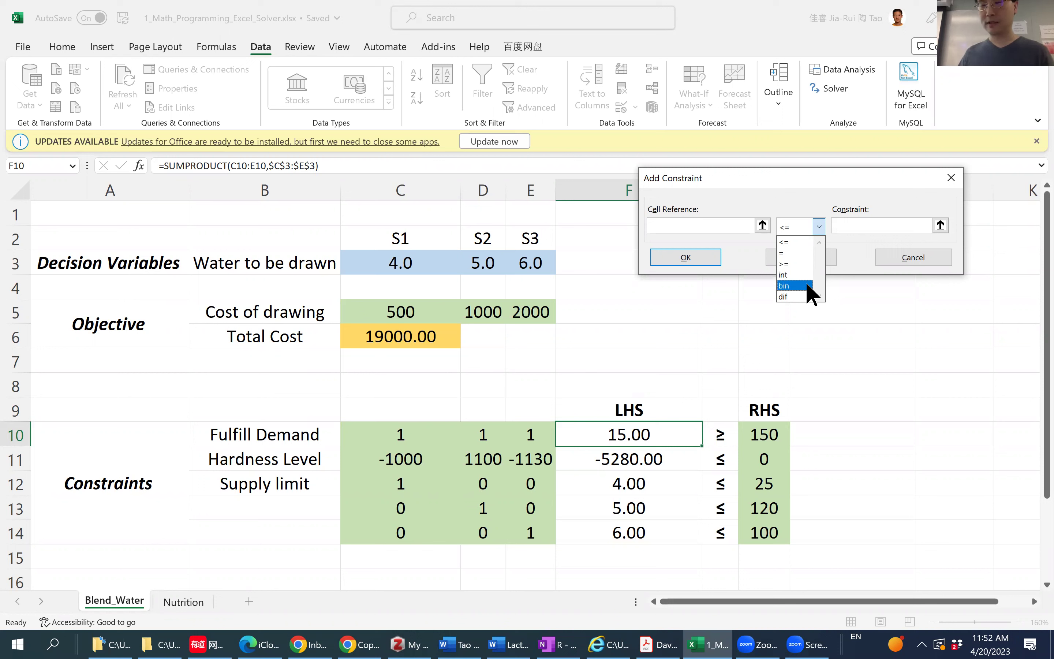
click(816, 201)
click(816, 226)
click(822, 224)
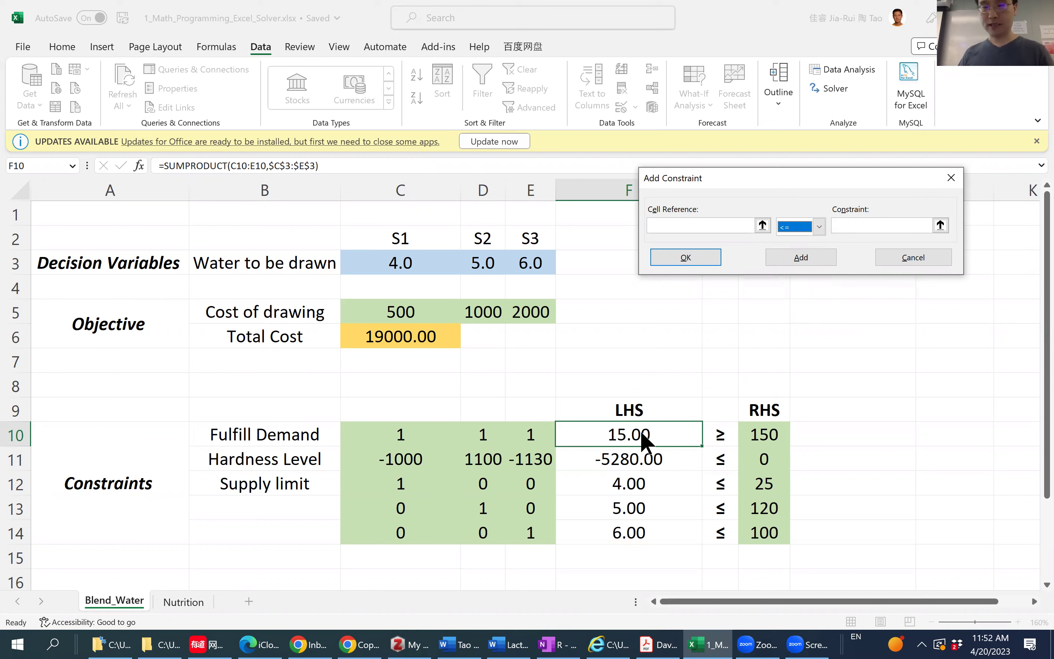
click(762, 226)
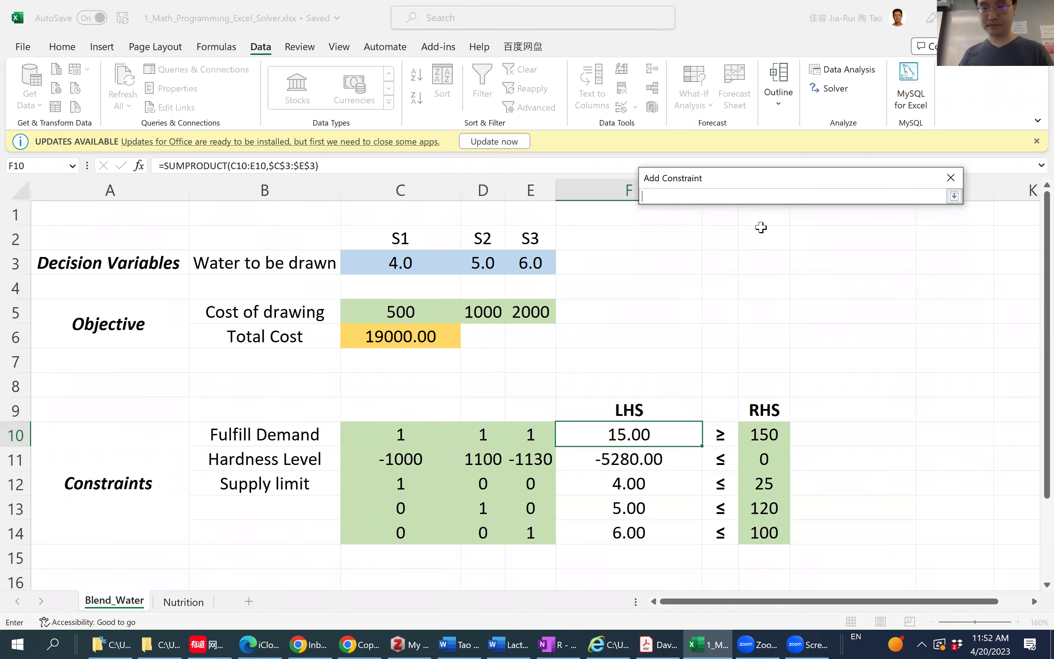
click(639, 434)
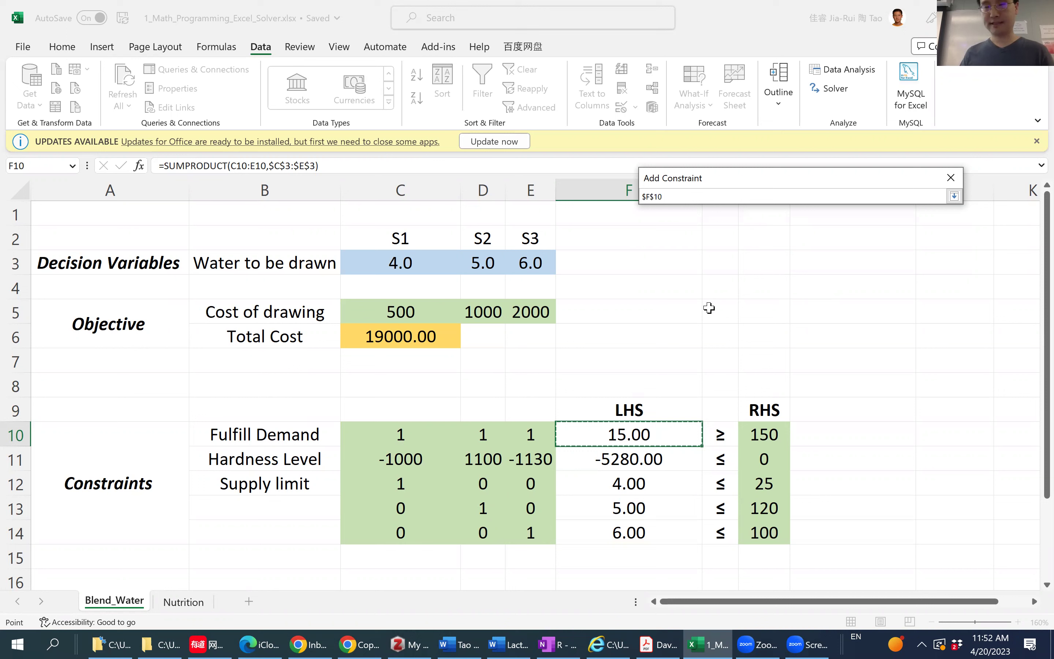
key(Return)
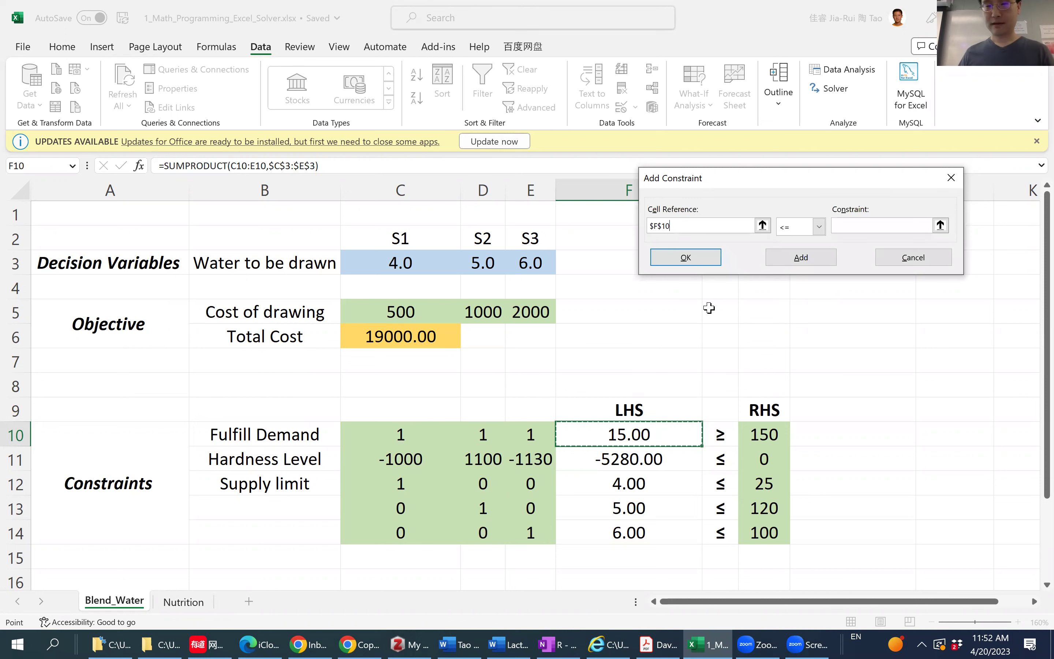
Set the demand constraint's relation to >= and its right-hand side to H10.
click(818, 227)
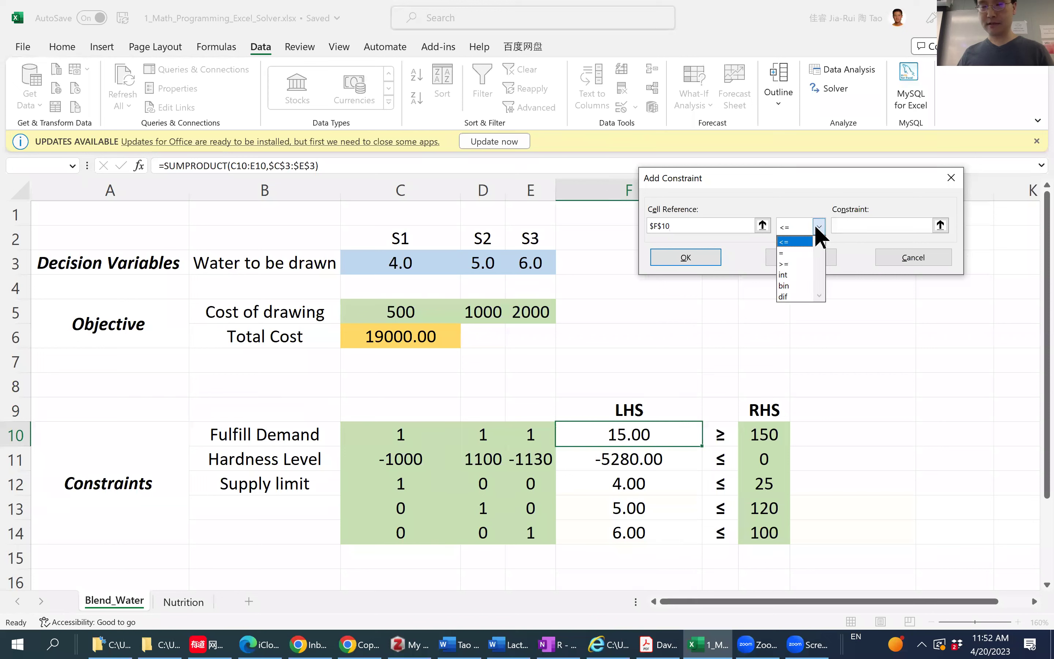
click(796, 264)
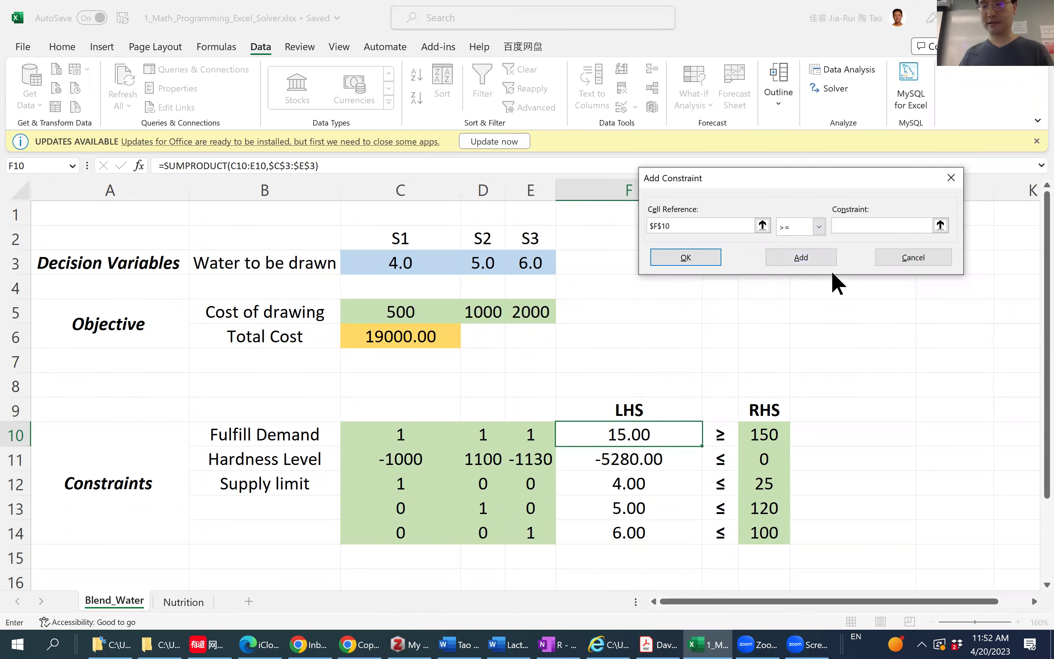
click(940, 225)
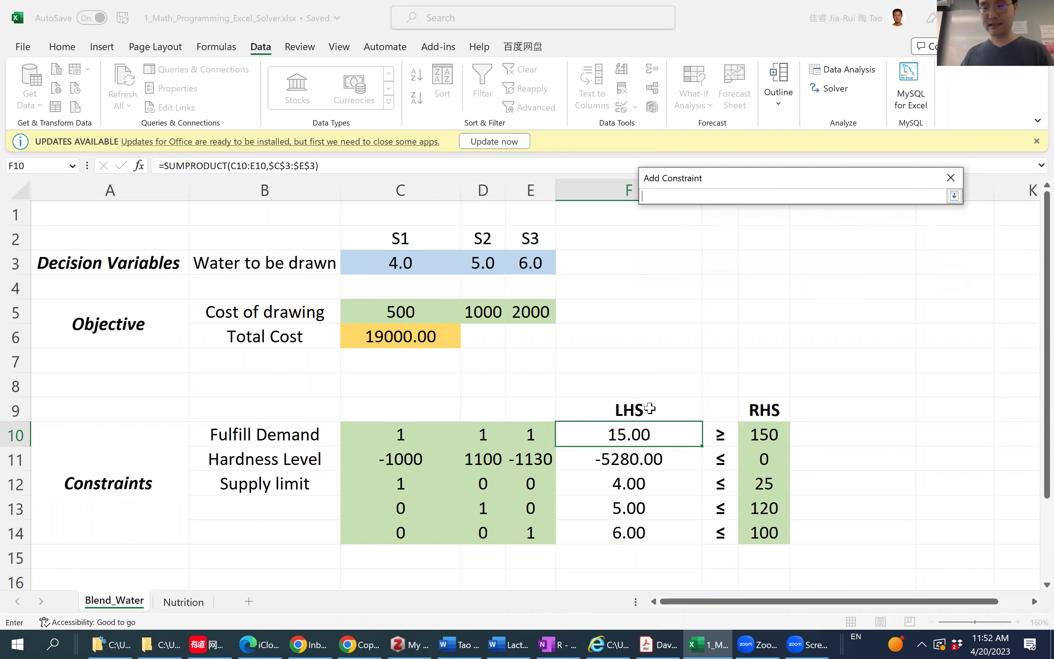
click(763, 435)
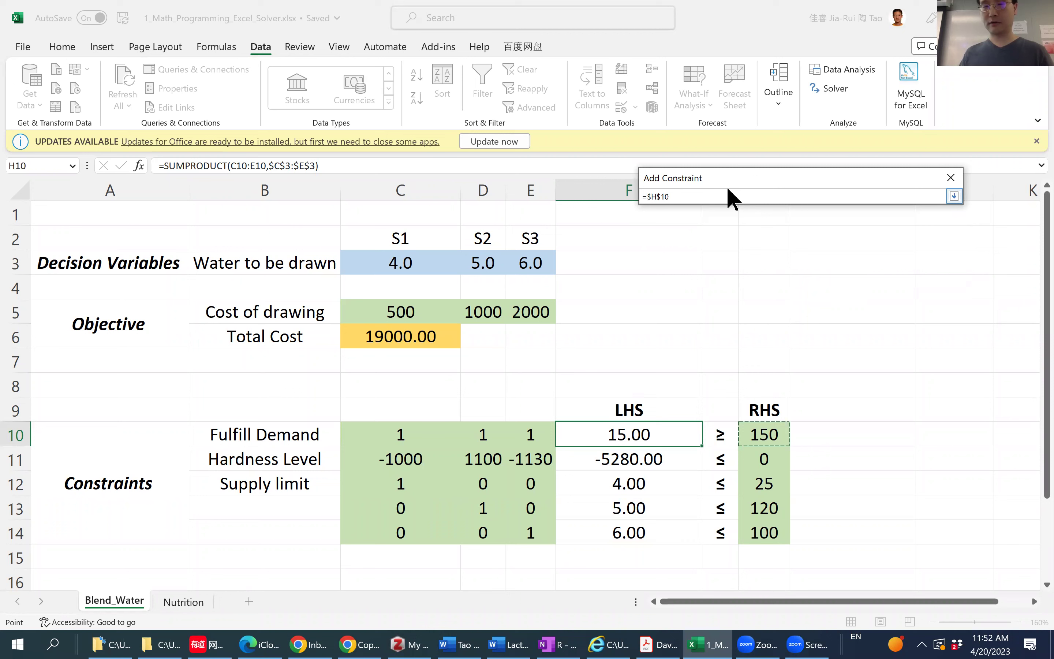
key(Return)
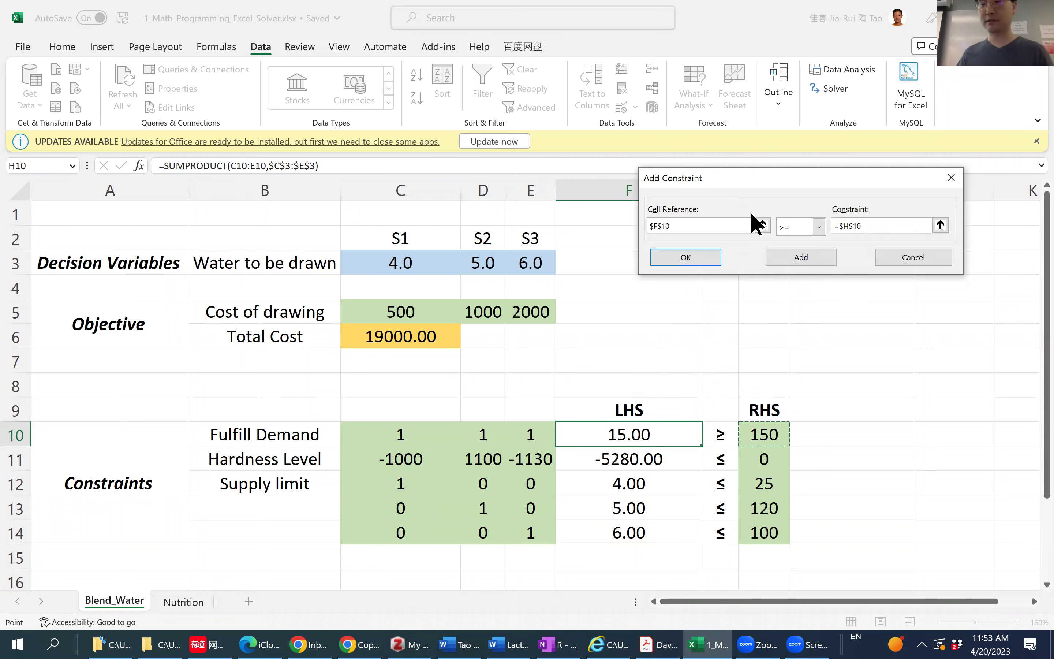
Add the demand constraint and set the next constraint's cell reference to the Hardness Level LHS in F11.
click(821, 267)
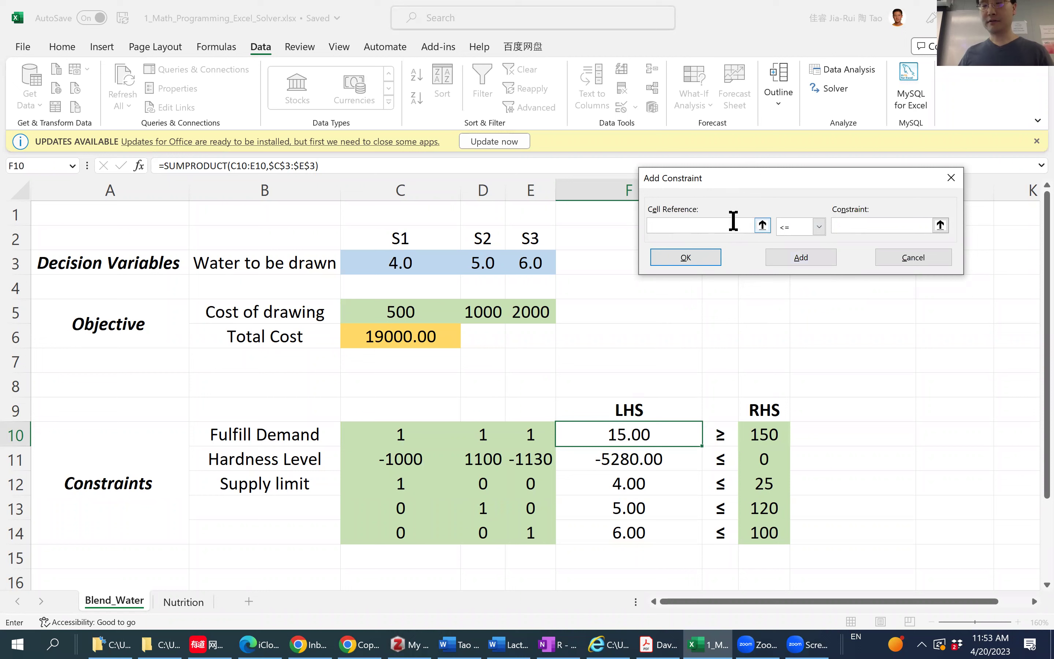
click(721, 225)
click(762, 226)
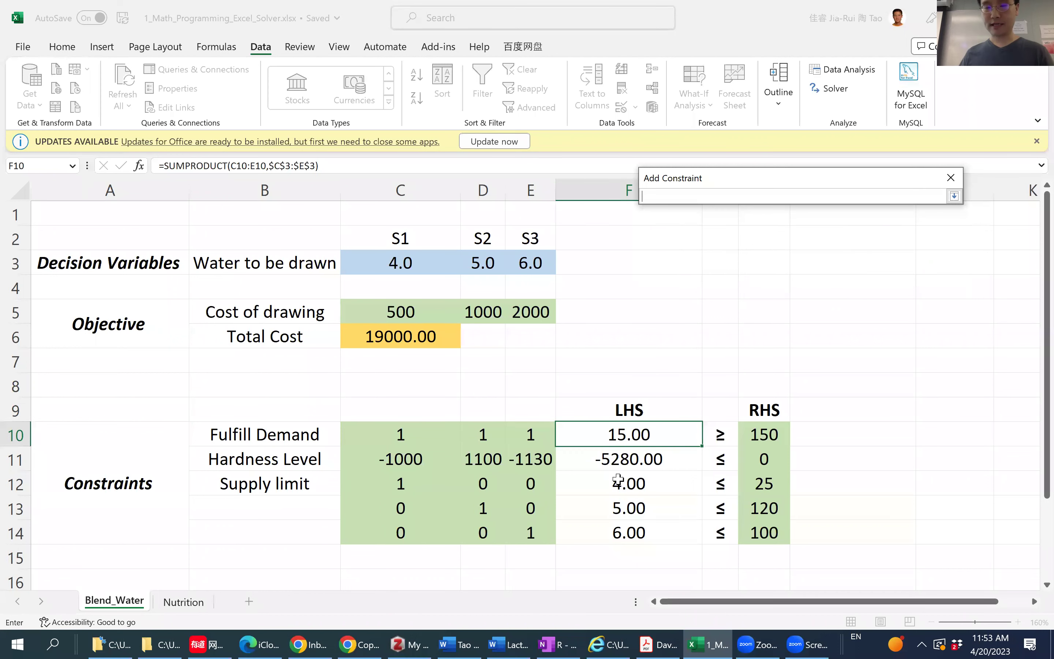
click(618, 466)
key(Return)
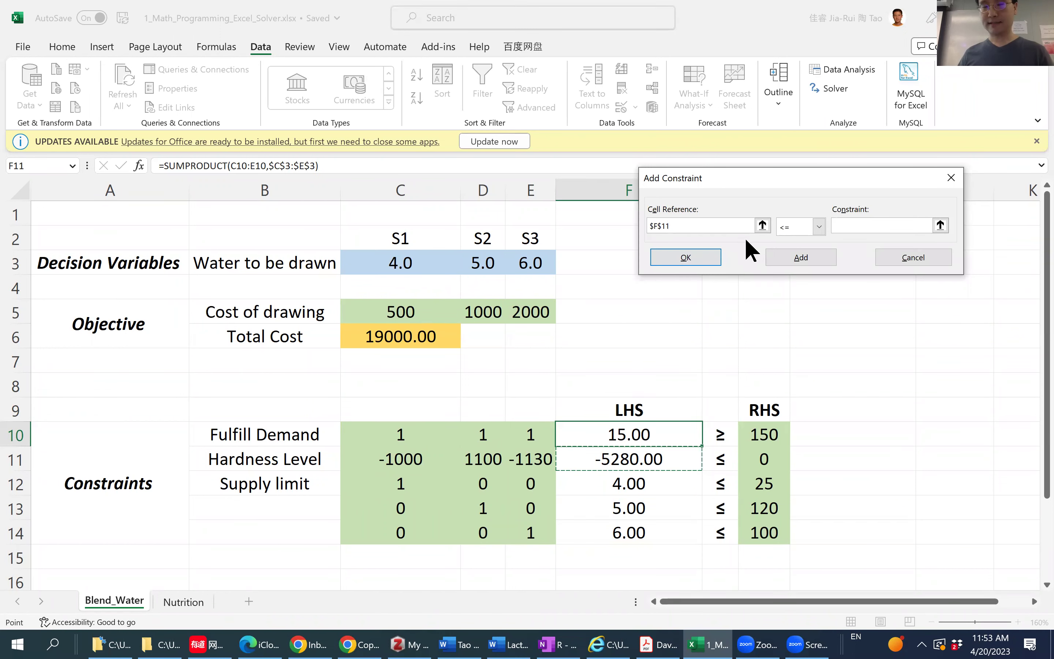
Set the hardness constraint's relation to <= and its right-hand side to H11, and add it.
click(819, 226)
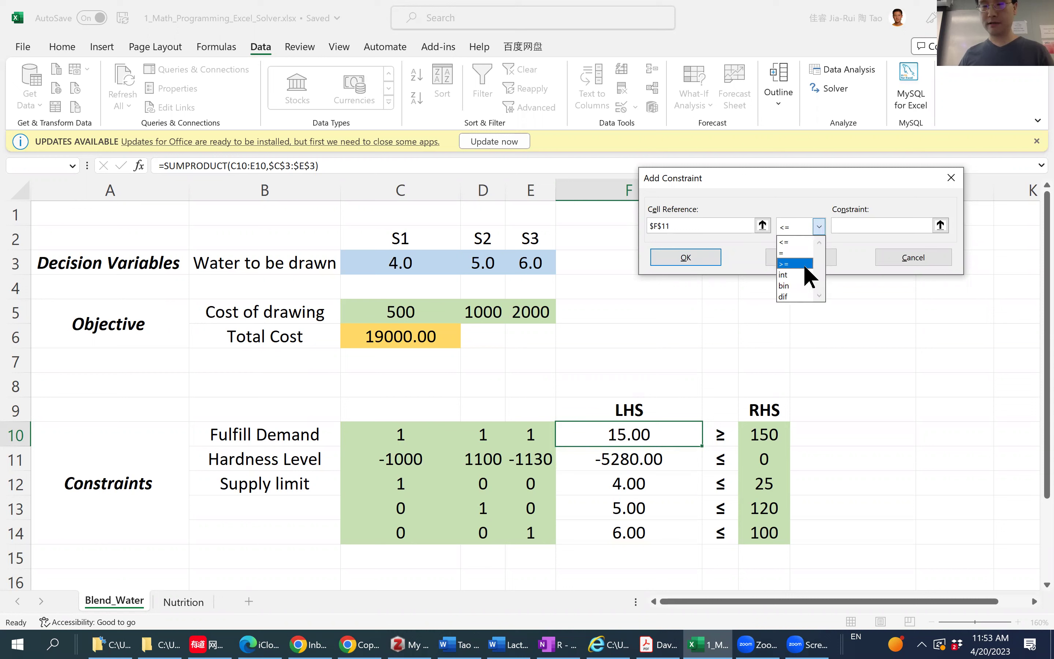
click(797, 242)
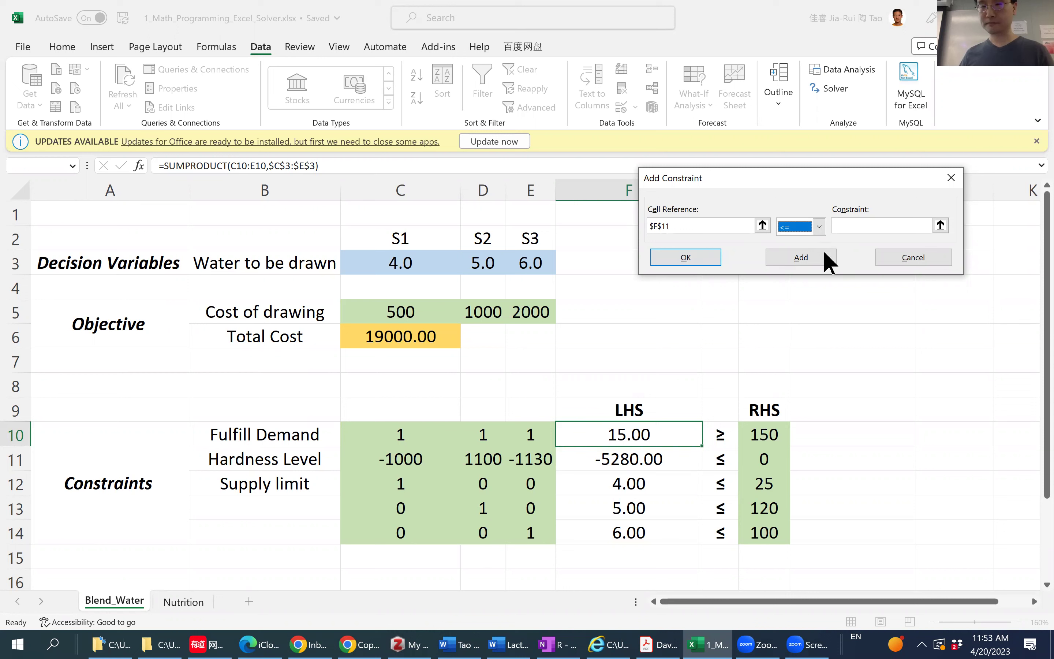
click(940, 226)
click(765, 457)
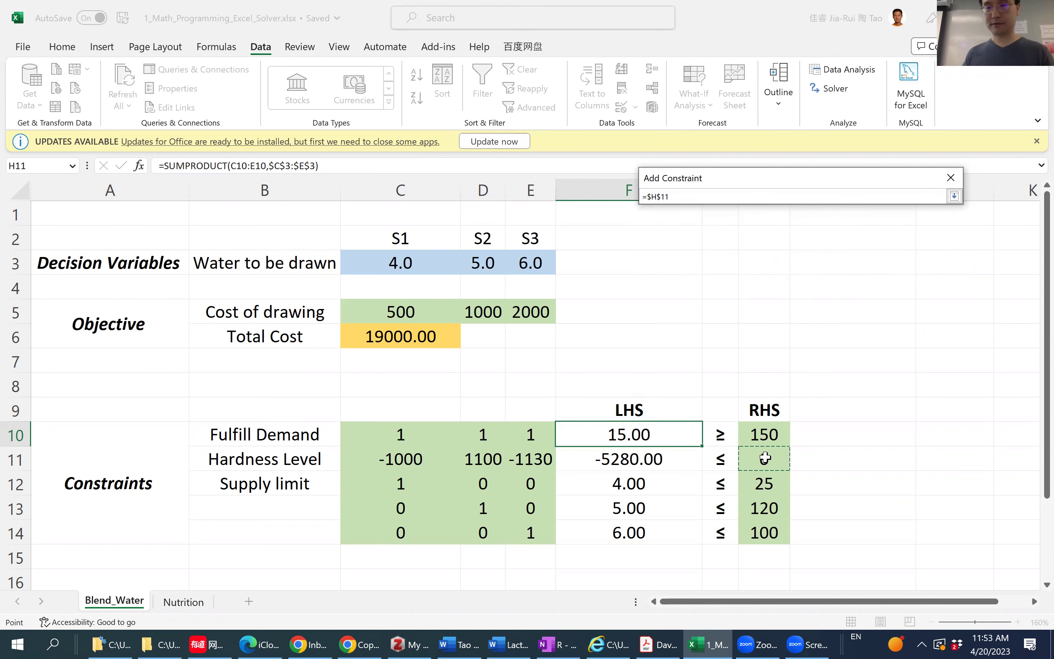
key(Return)
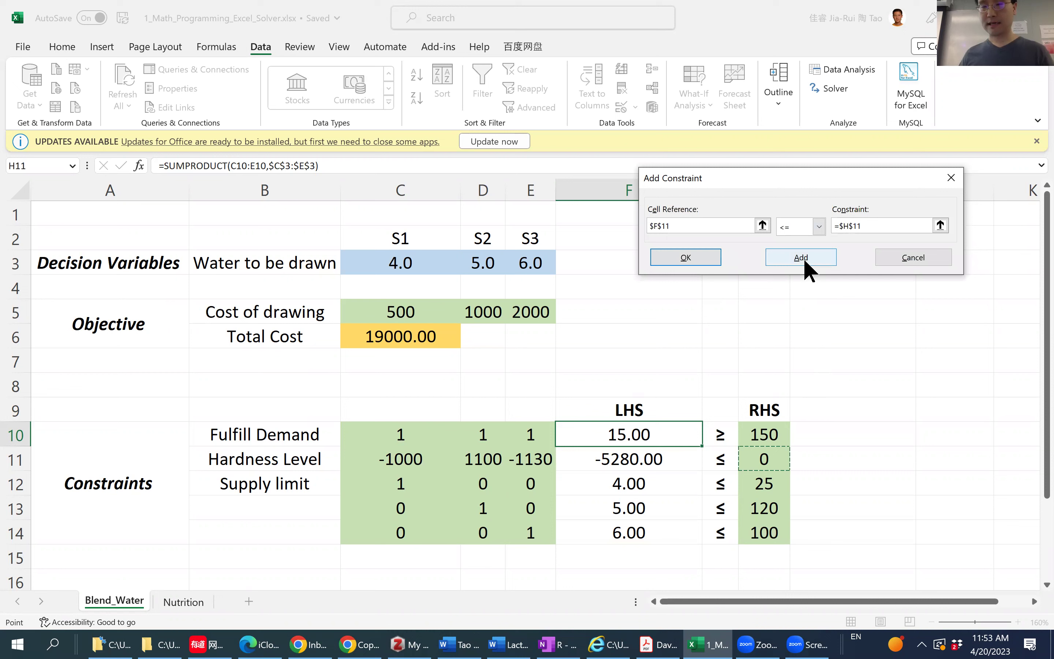
click(805, 263)
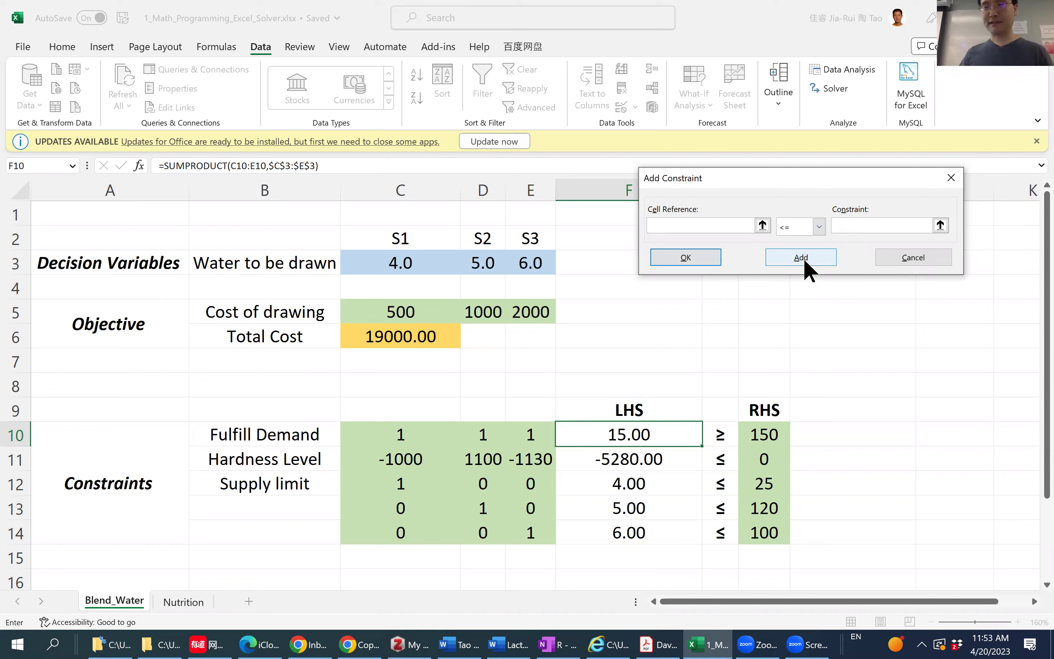
Add the supply limit constraints F12:F14 <= H12:H14 as one range and return to the Solver parameters.
click(762, 225)
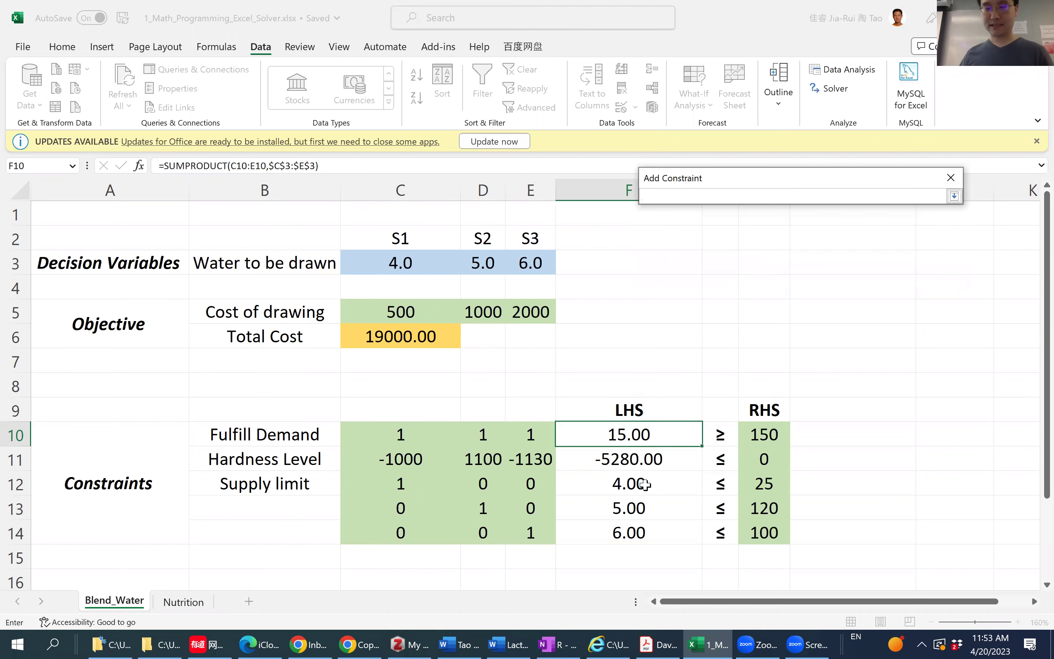
drag(643, 484, 651, 529)
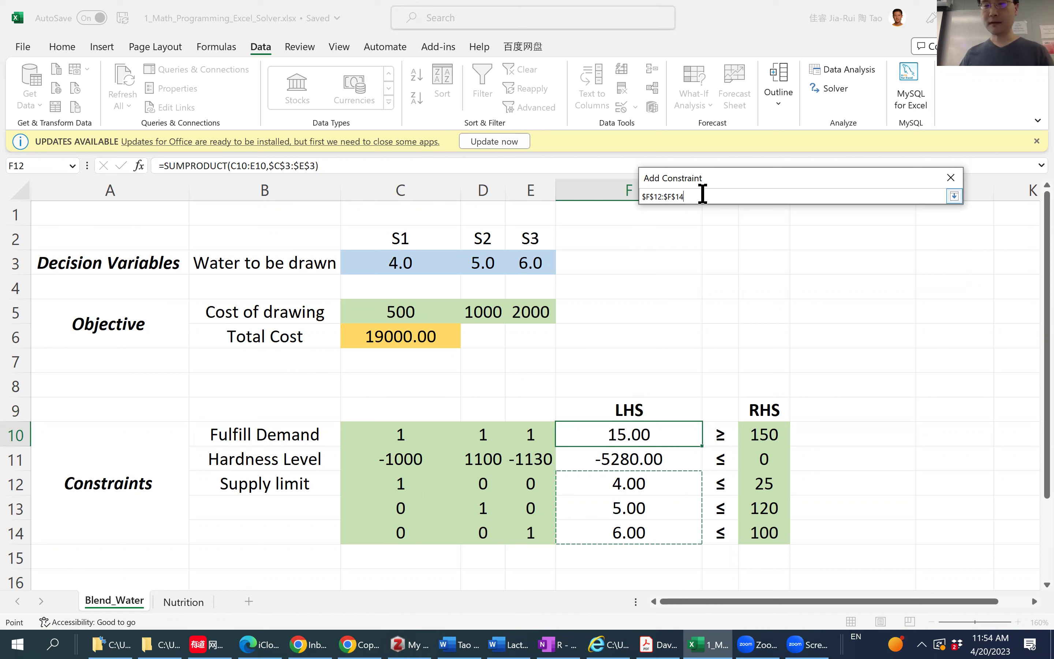
key(Return)
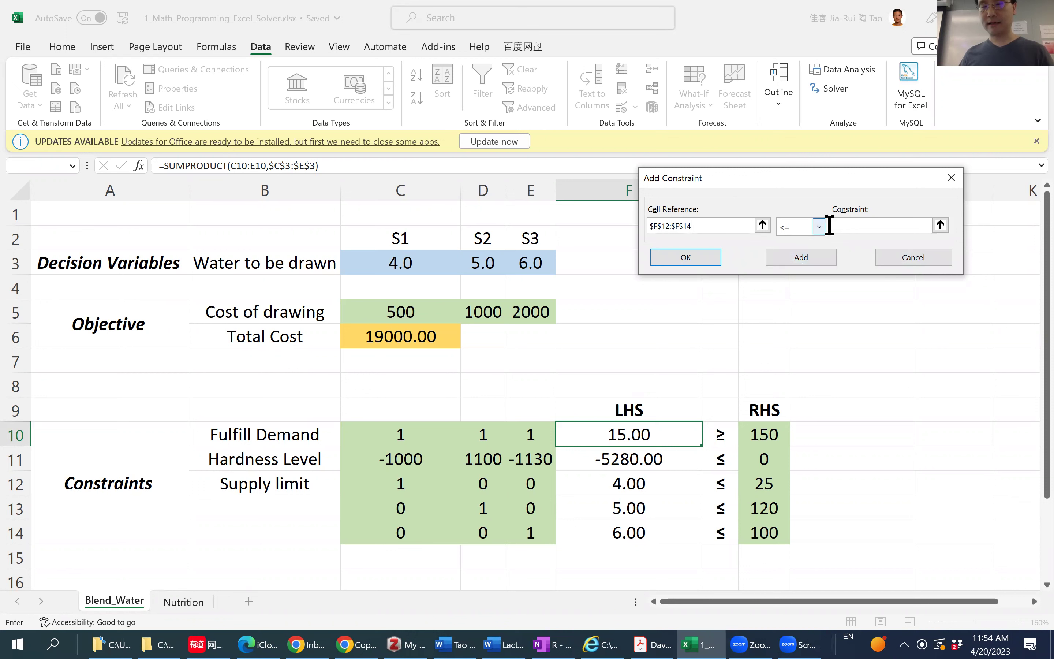
click(940, 225)
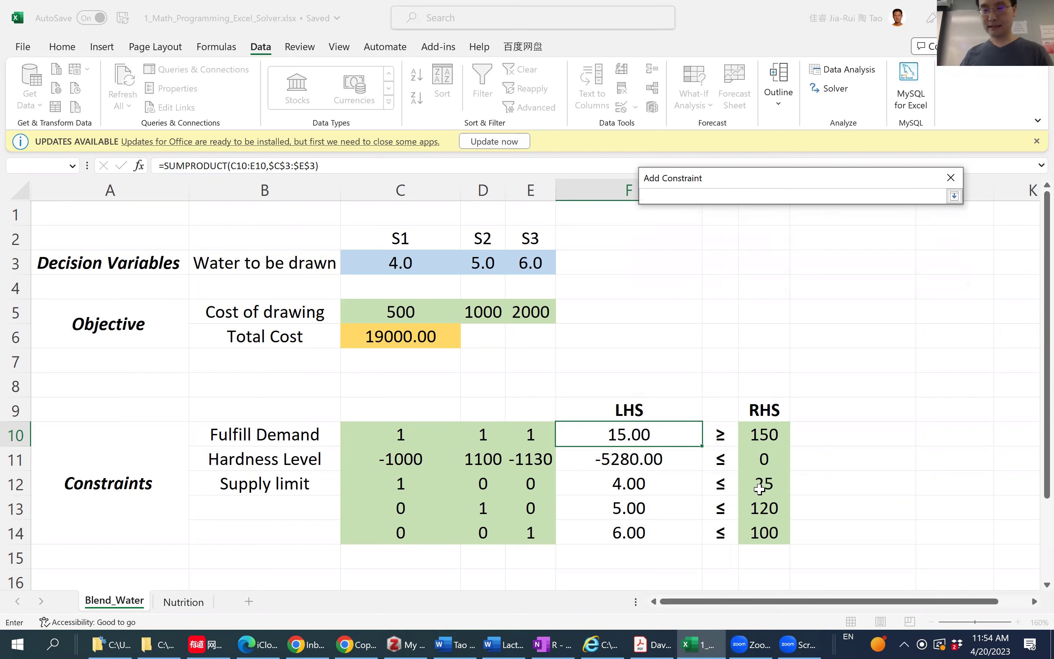
drag(765, 483, 767, 531)
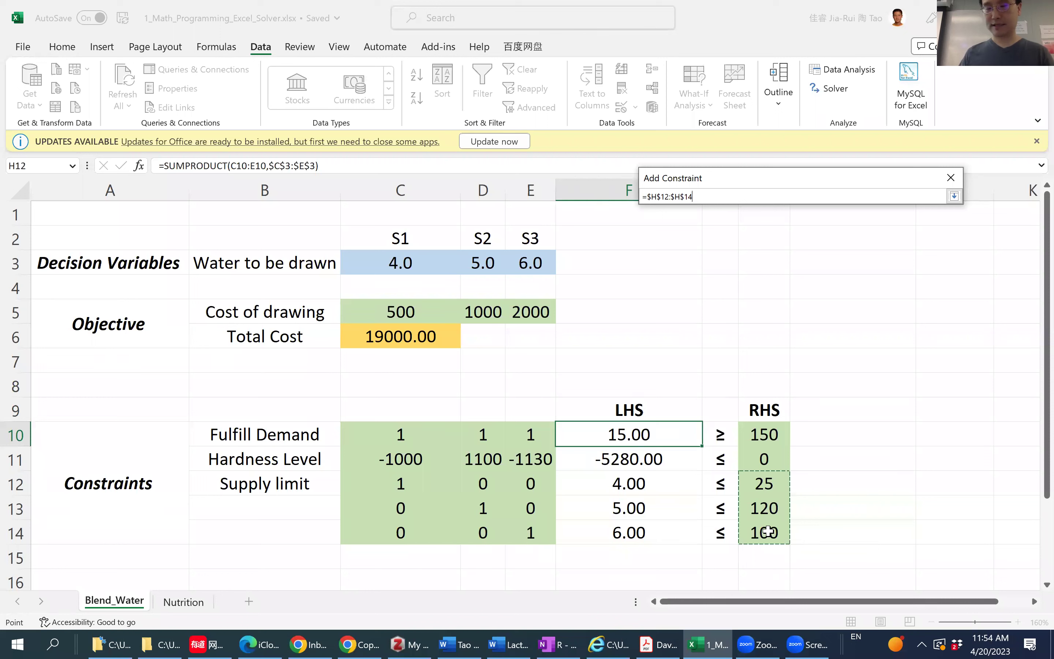
key(Return)
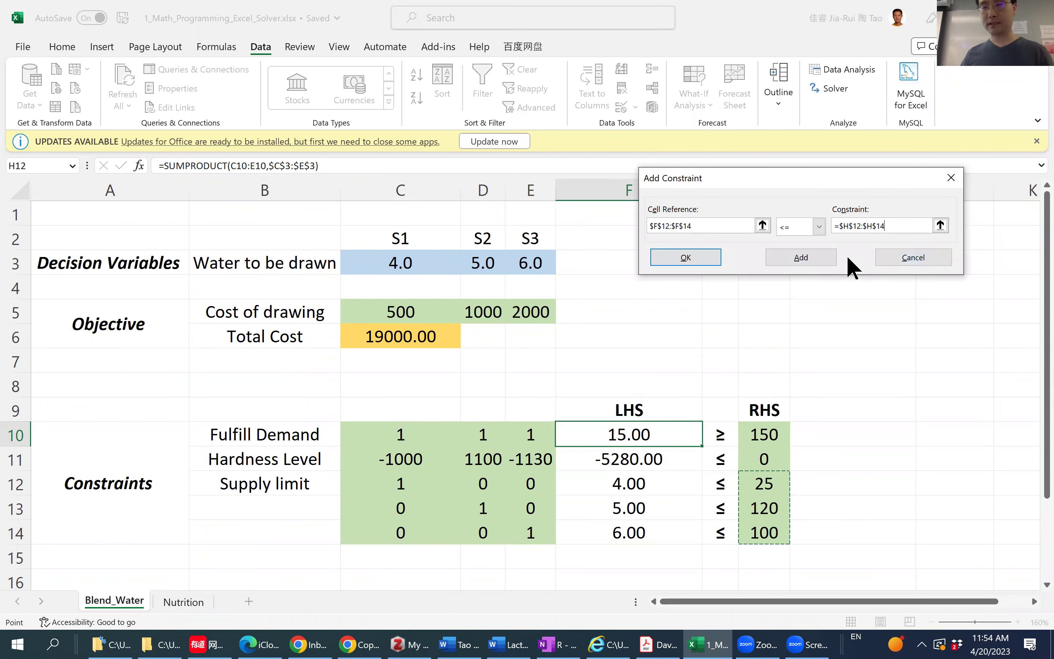
click(714, 260)
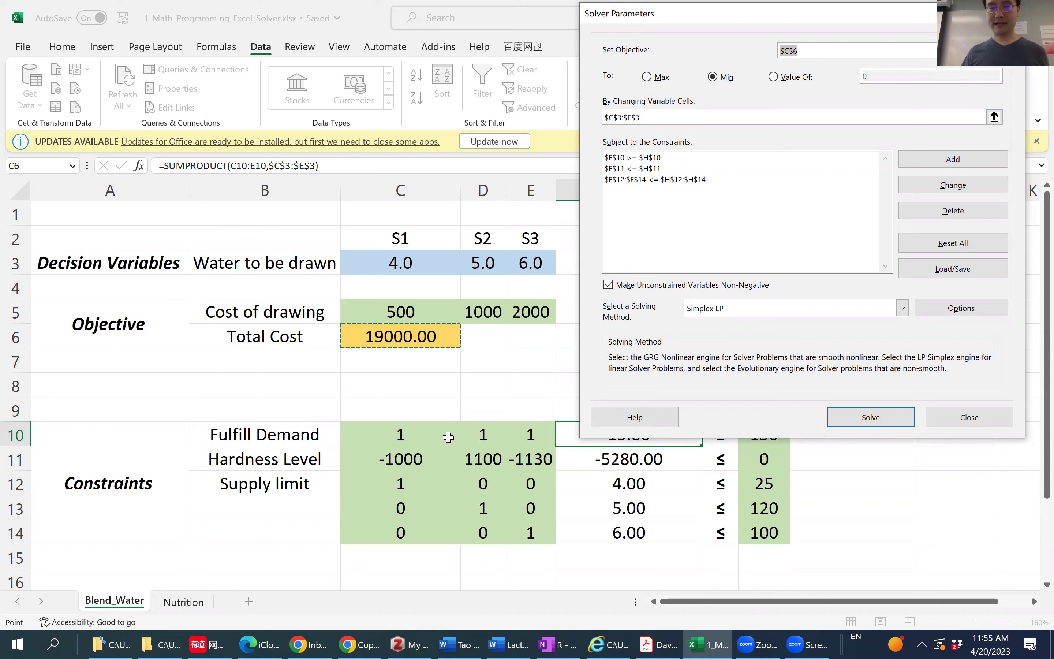
click(532, 525)
drag(379, 435, 538, 533)
click(394, 560)
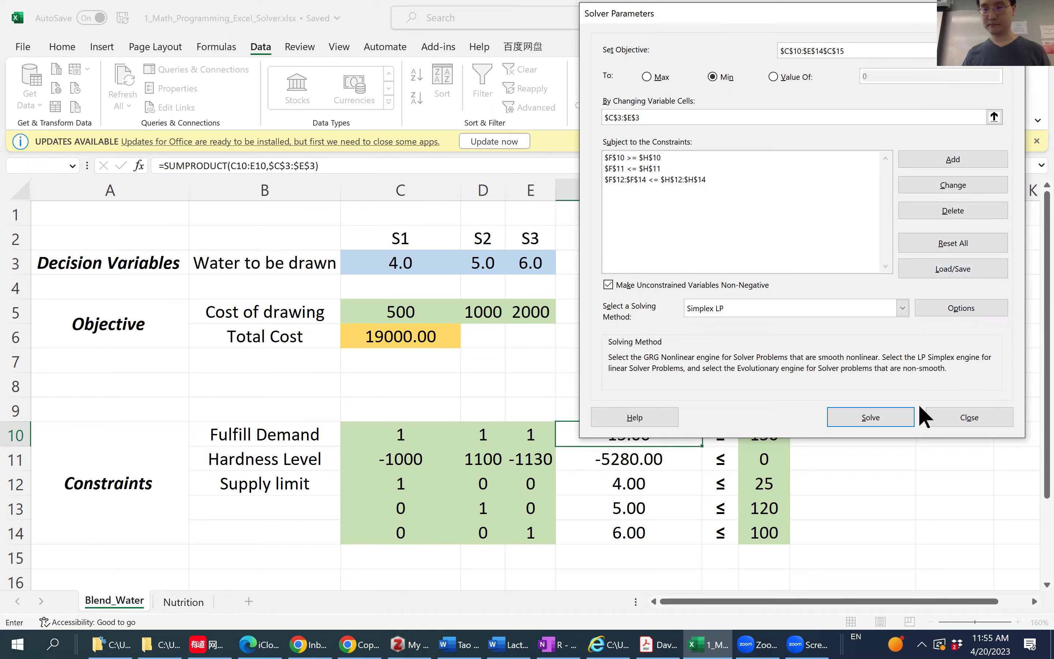
click(944, 417)
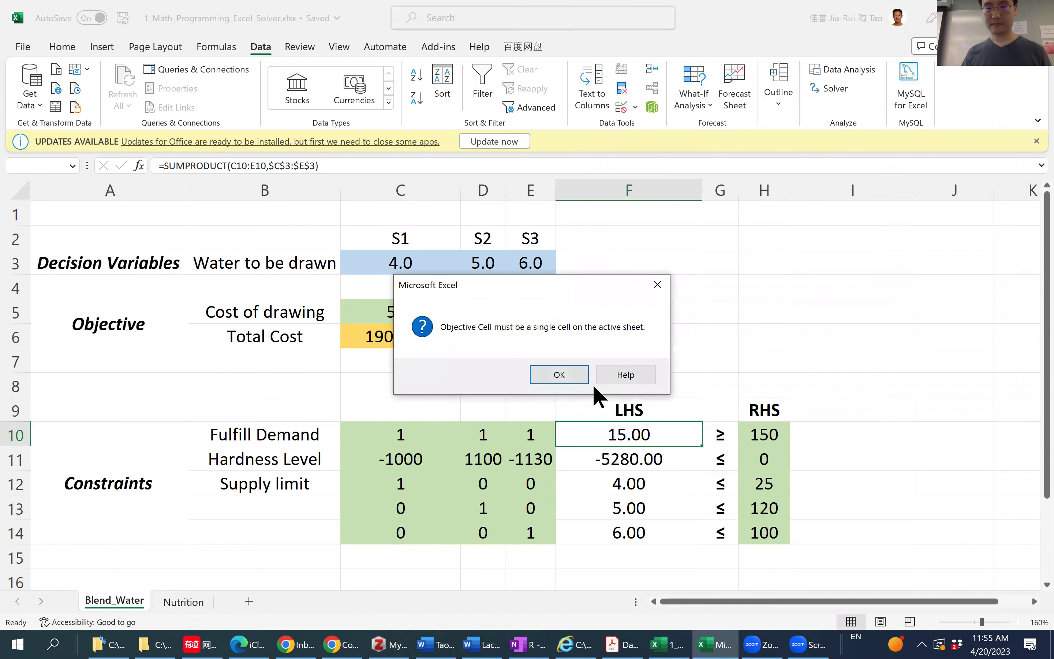
click(575, 375)
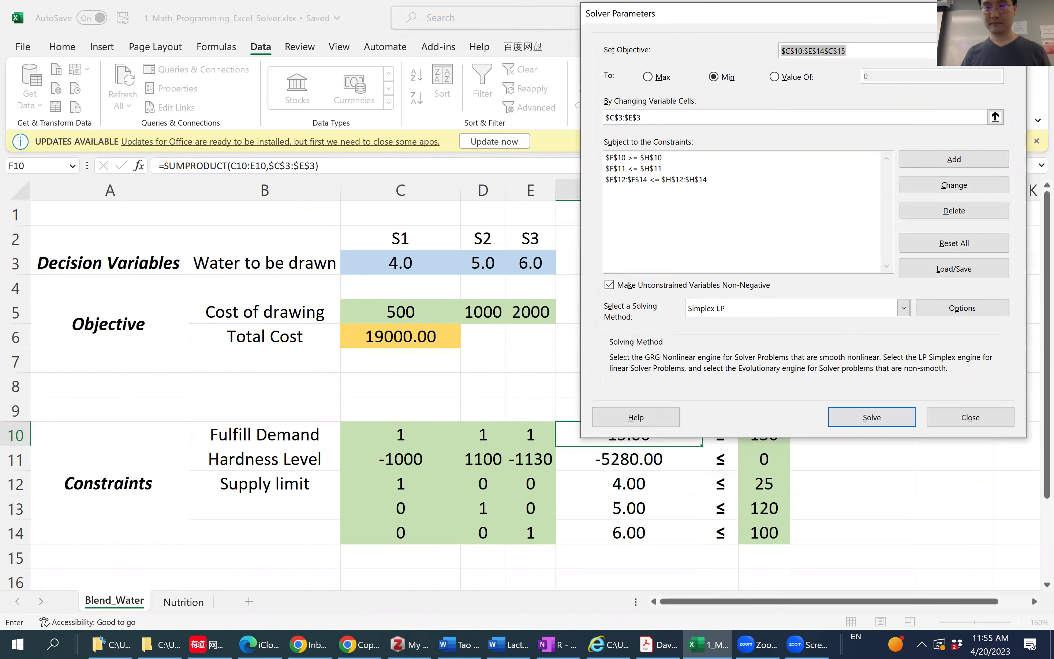
key(Return)
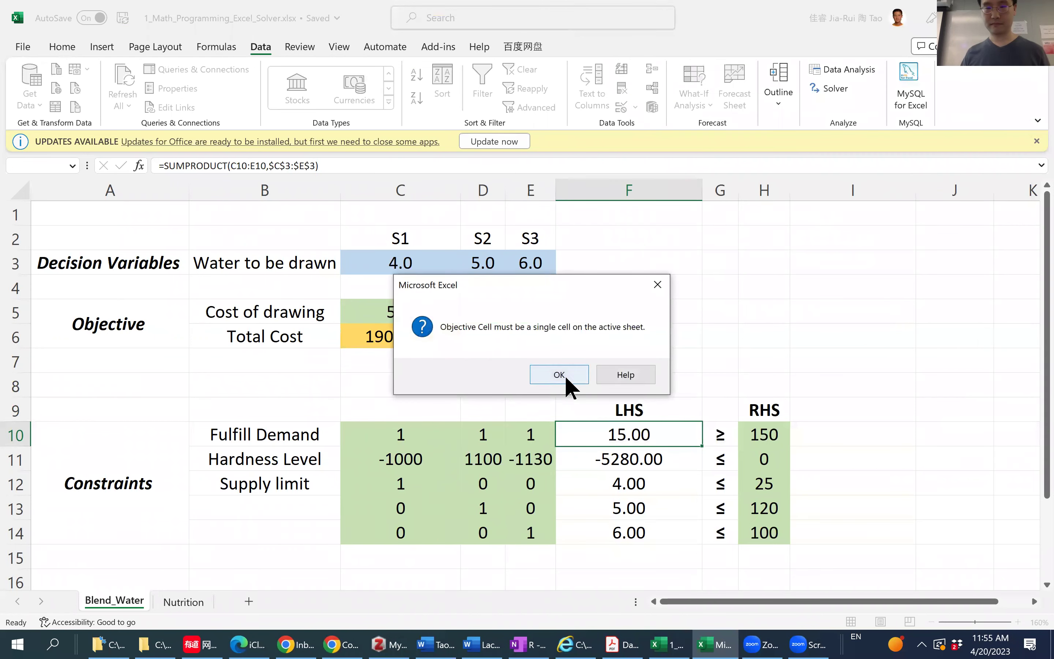
click(566, 378)
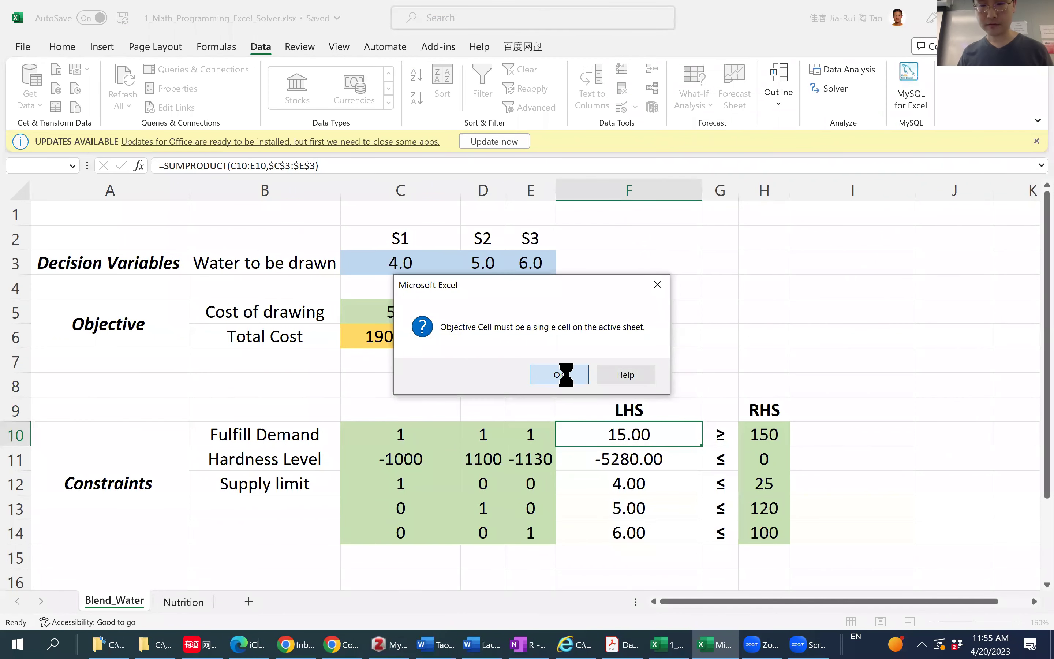
click(566, 378)
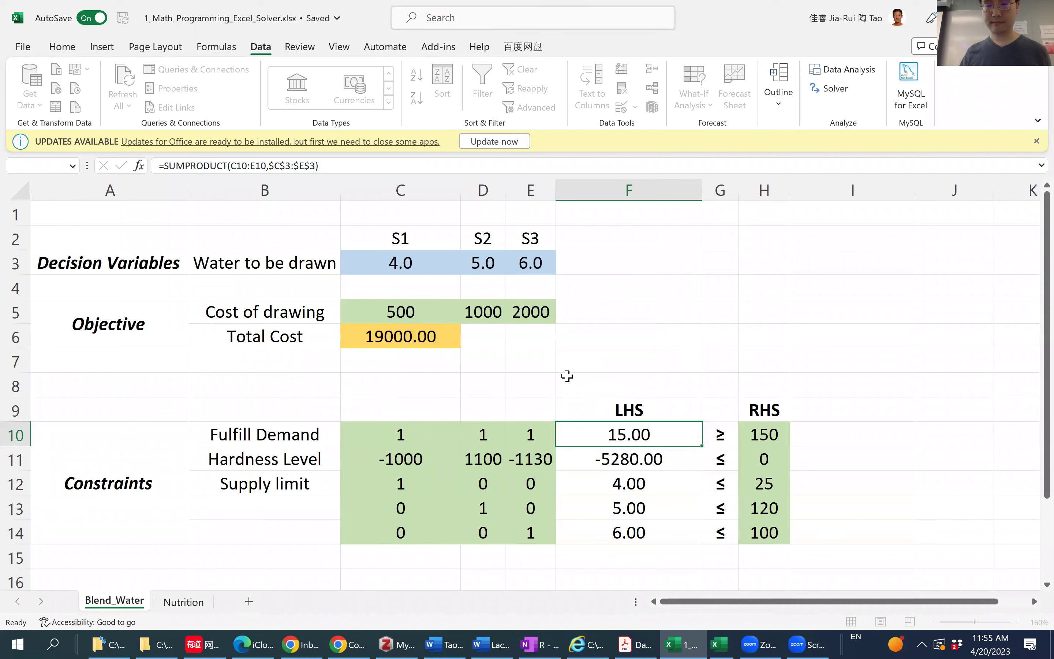
Try to restore the Solver objective reference to the Total Cost cell C6.
click(663, 119)
click(410, 336)
key(ctrl+z)
click(875, 52)
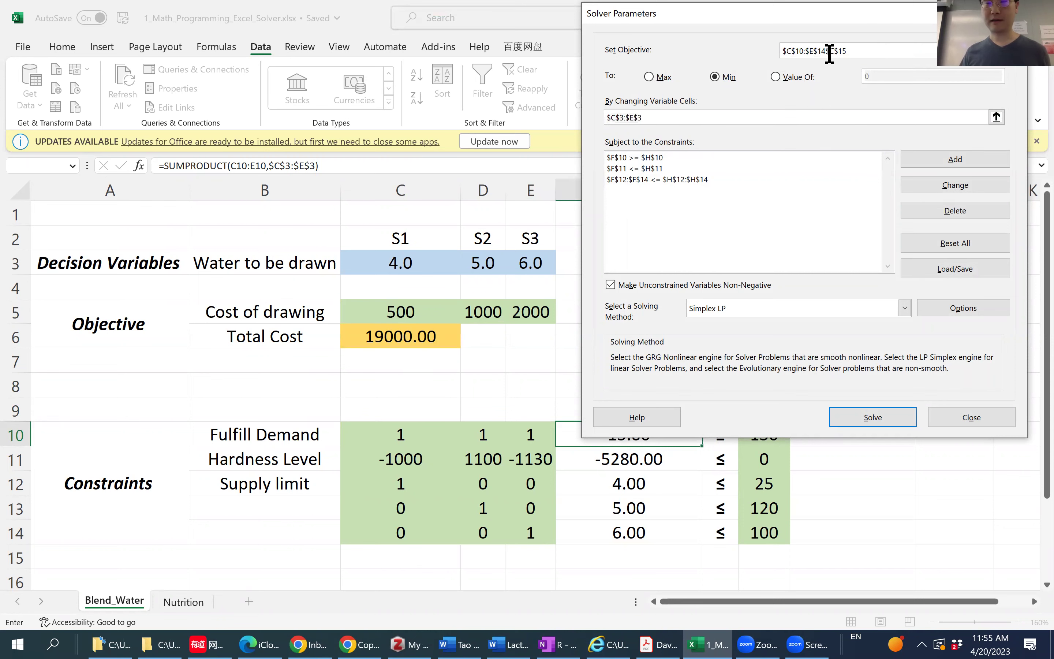
click(428, 331)
click(997, 51)
click(398, 336)
Clear the Solver objective reference, set it to the Total Cost cell C6, and close Solver.
drag(684, 32, 546, 32)
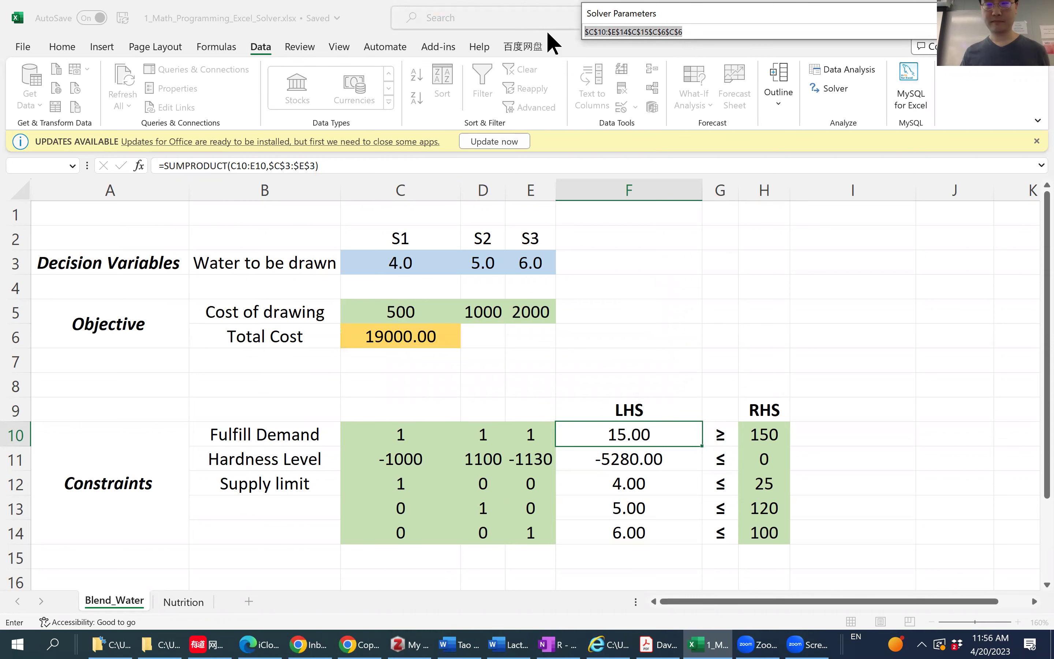
key(BackSpace)
click(417, 338)
key(Return)
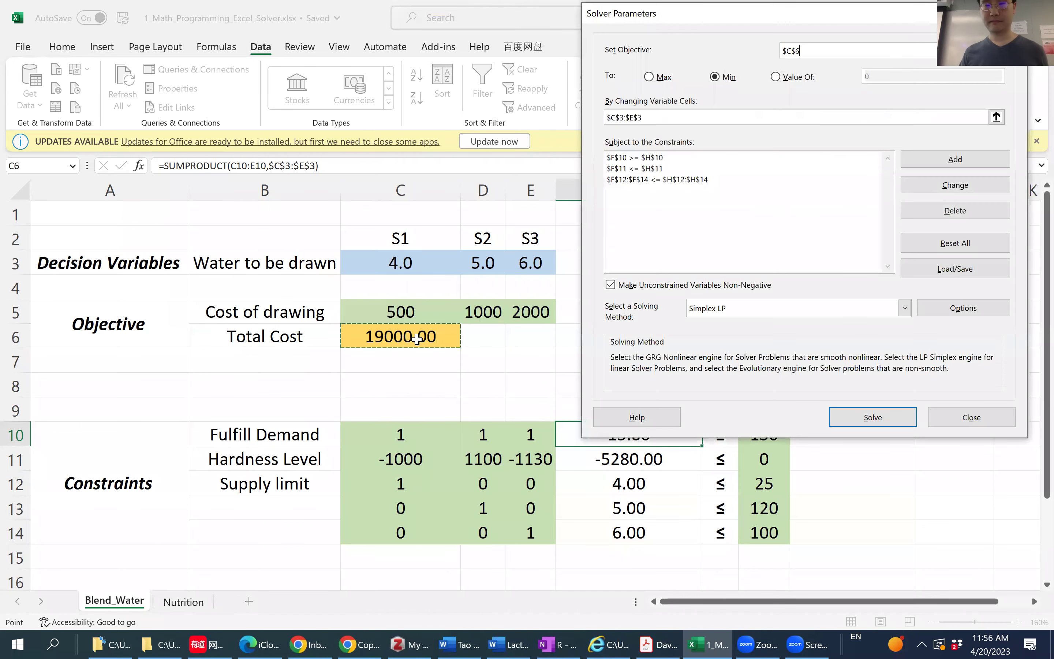
click(967, 417)
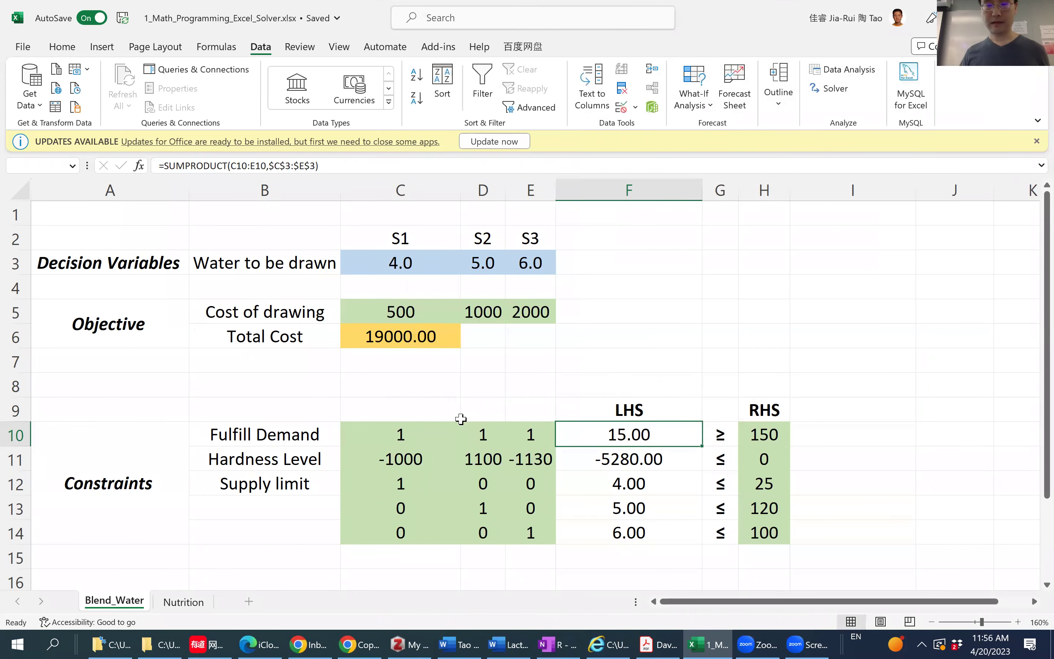
Copy the supply limit coefficients in C12:E14 to the rows directly below, starting at C15.
scroll(428, 352, down, 4)
scroll(421, 351, up, 1)
scroll(421, 352, right, 2)
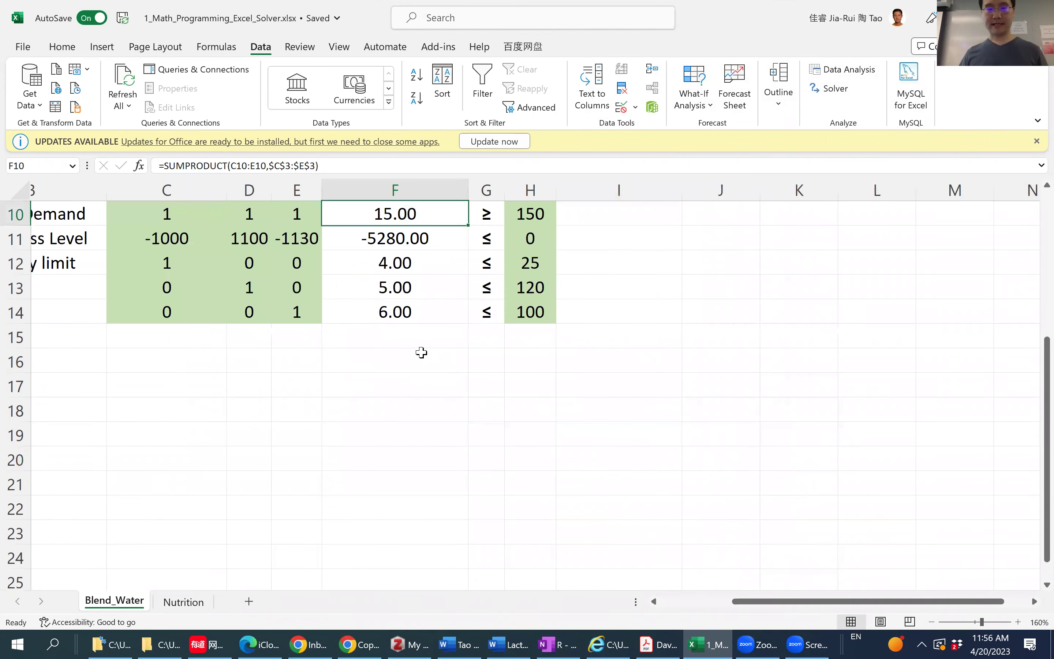
scroll(421, 352, left, 2)
scroll(344, 340, up, 3)
scroll(343, 340, down, 2)
drag(383, 337, 522, 383)
key(ctrl+c)
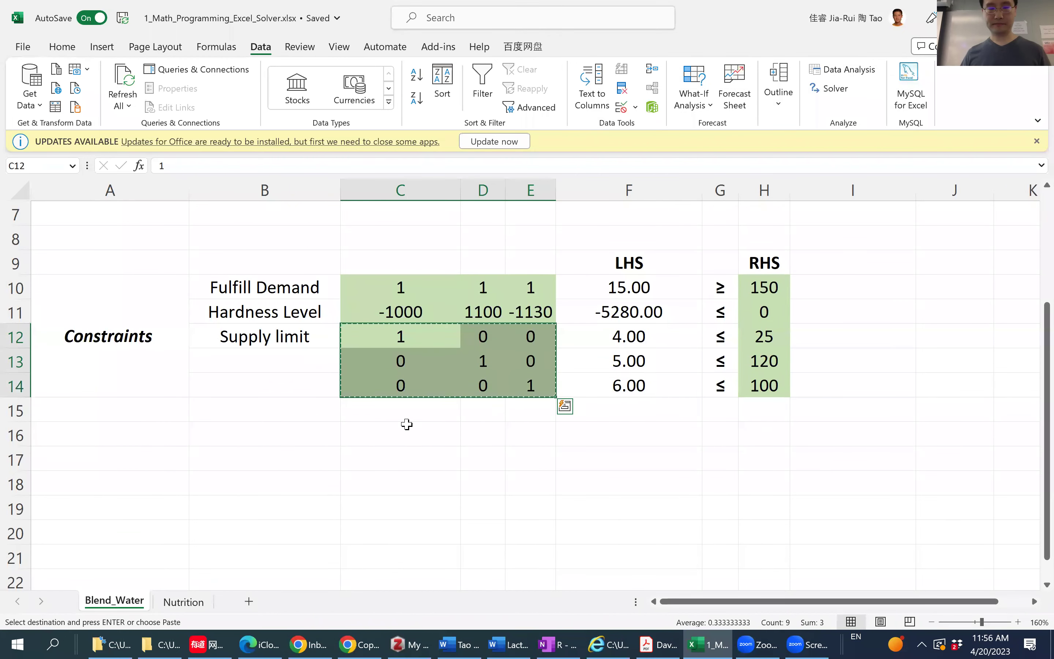
click(376, 412)
key(ctrl+v)
Label the new constraint rows "Nonnegativity" in B15.
click(258, 408)
key(Escape)
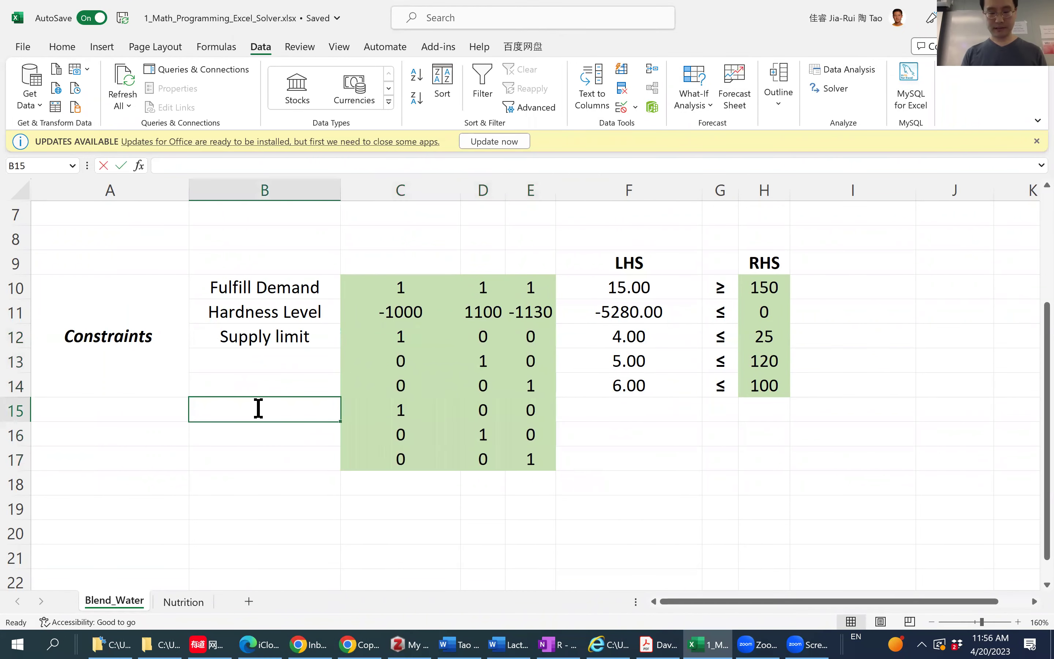
text(Nonnegativity)
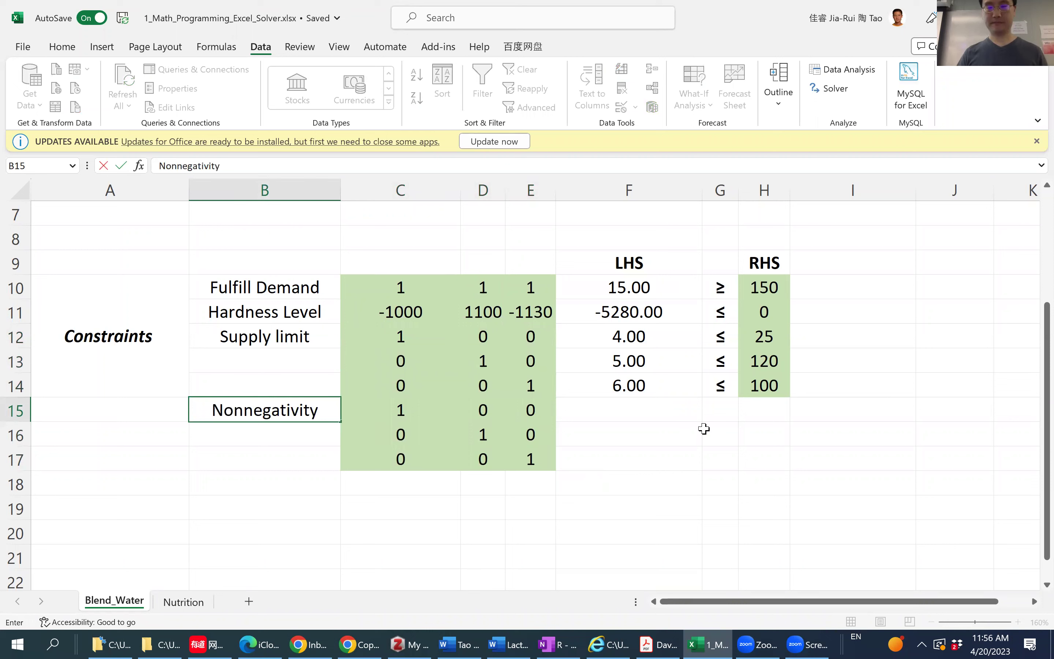
click(613, 424)
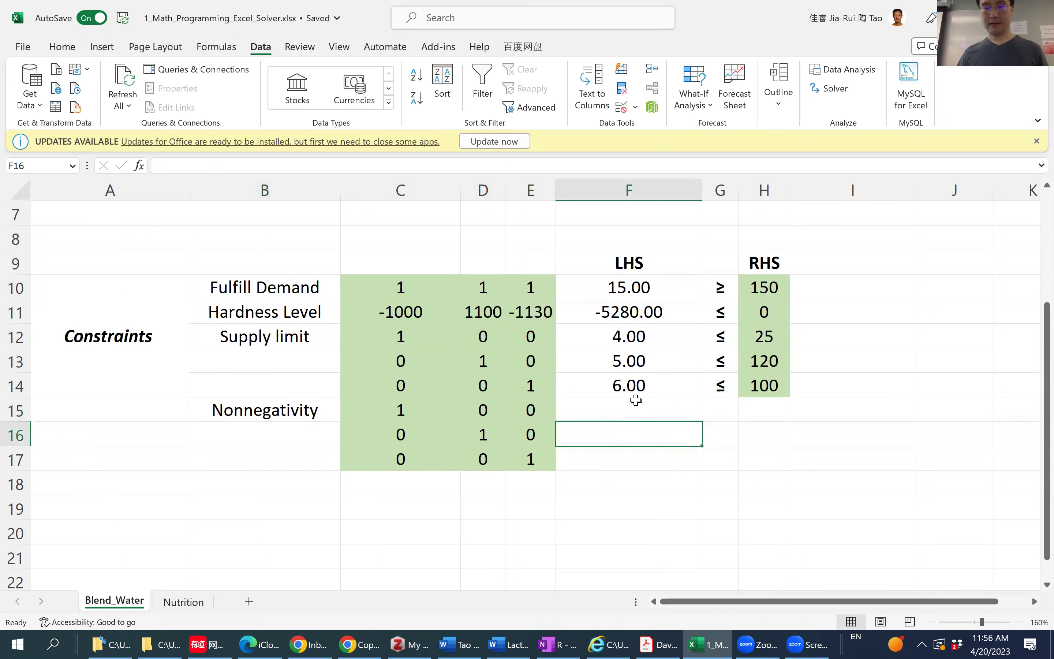
Copy the LHS formula from F12 to F15 and fill it down to F17.
click(632, 336)
key(ctrl+c)
click(617, 404)
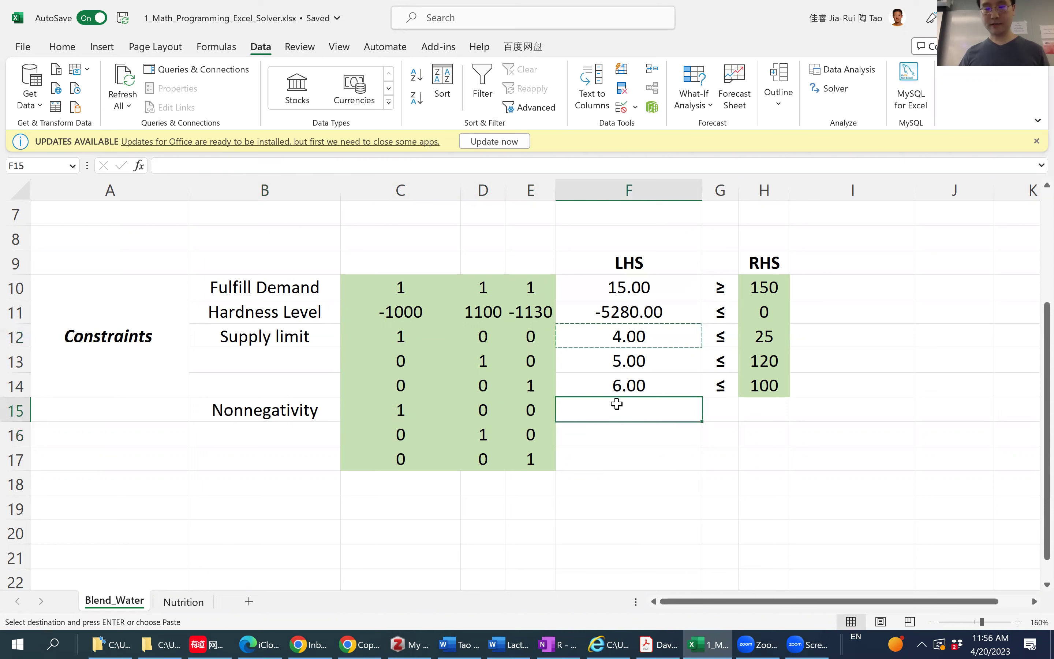
key(ctrl+v)
drag(701, 421, 699, 474)
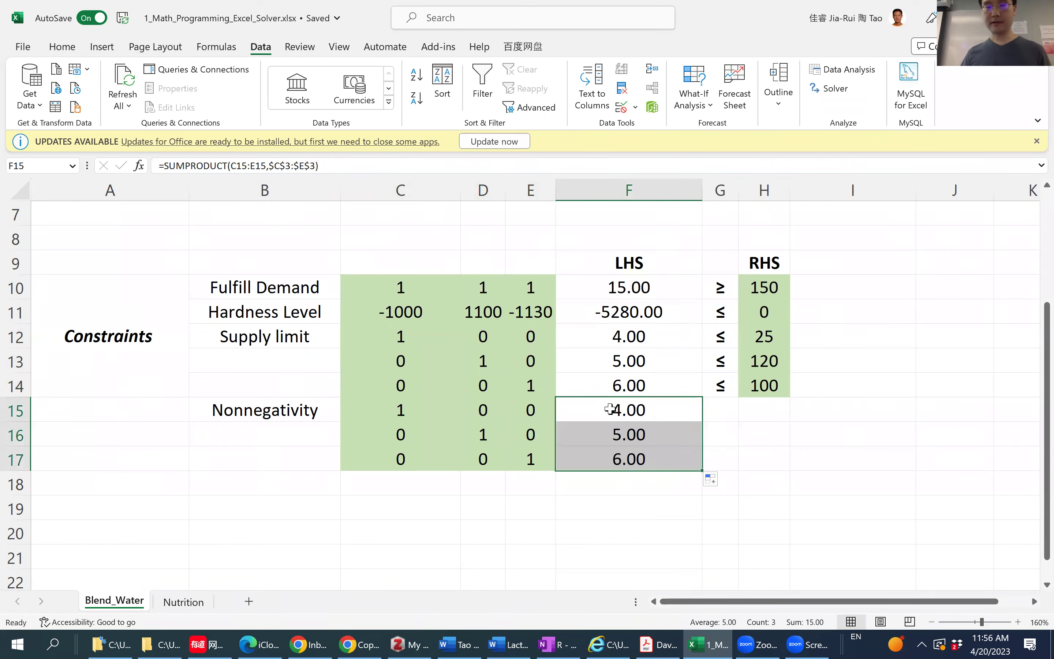
click(613, 412)
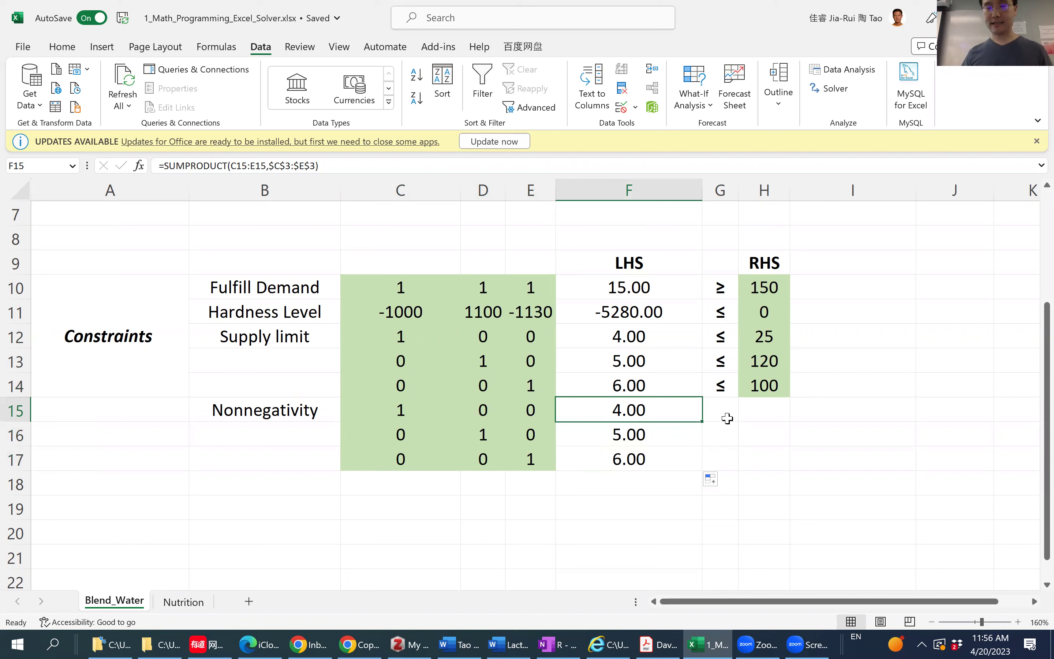
Copy the ≥ sign from G10 into G15, G16 and G17 for the nonnegativity rows.
click(716, 408)
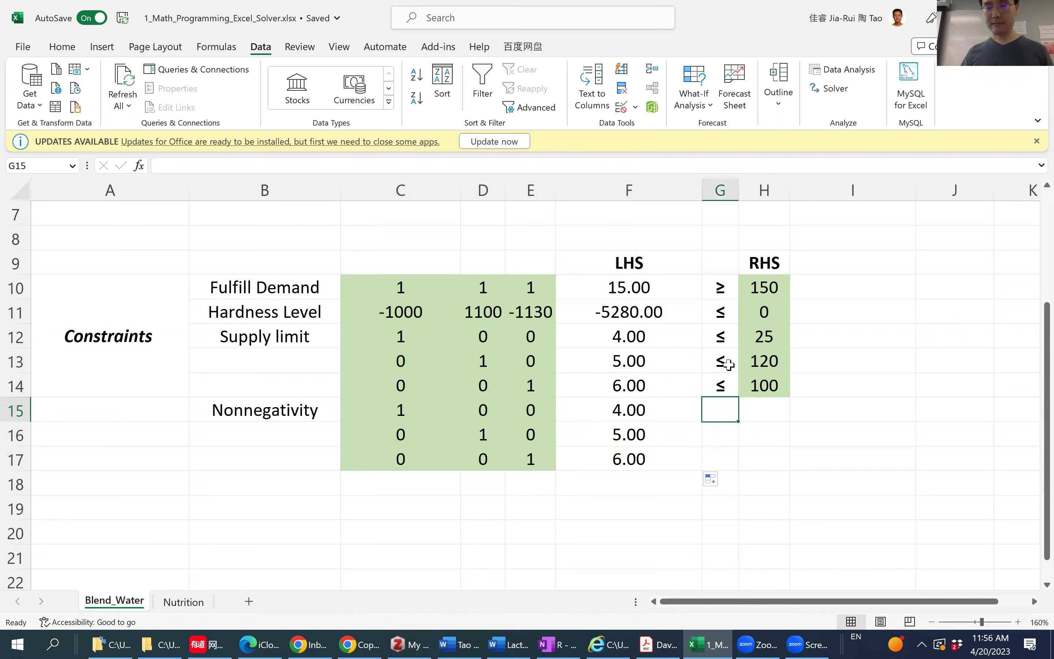
click(724, 284)
key(ctrl+c)
click(721, 414)
key(ctrl+v)
click(720, 433)
key(ctrl+v)
click(717, 453)
key(ctrl+v)
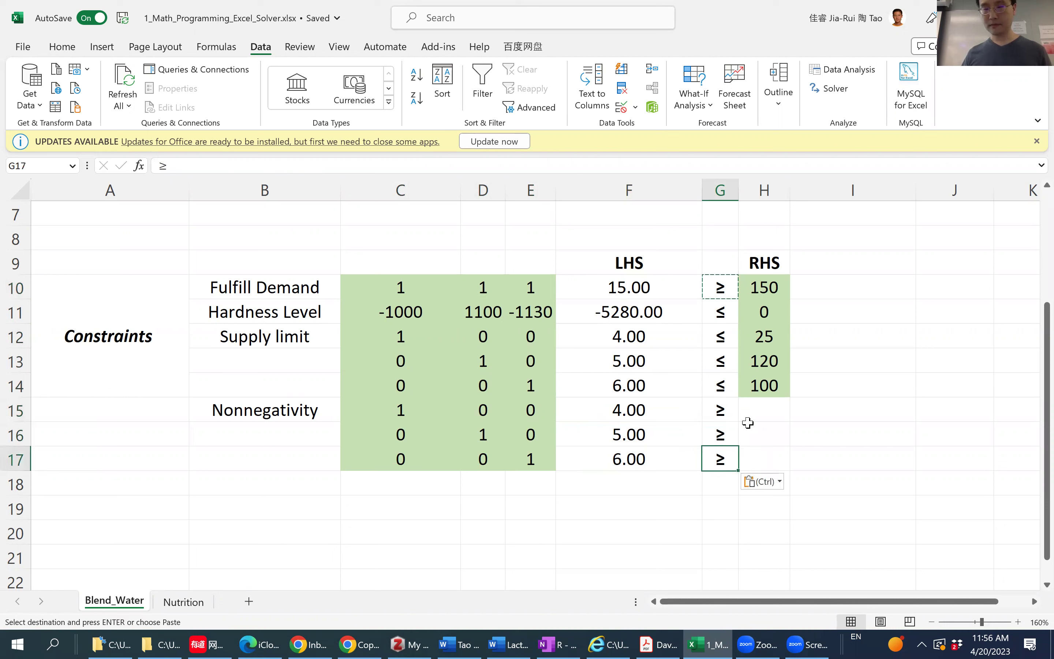
Copy the 0 from H11 into H15, H16 and H17 as the right-hand sides of the nonnegativity rows.
click(772, 303)
key(ctrl+c)
click(764, 408)
key(ctrl+v)
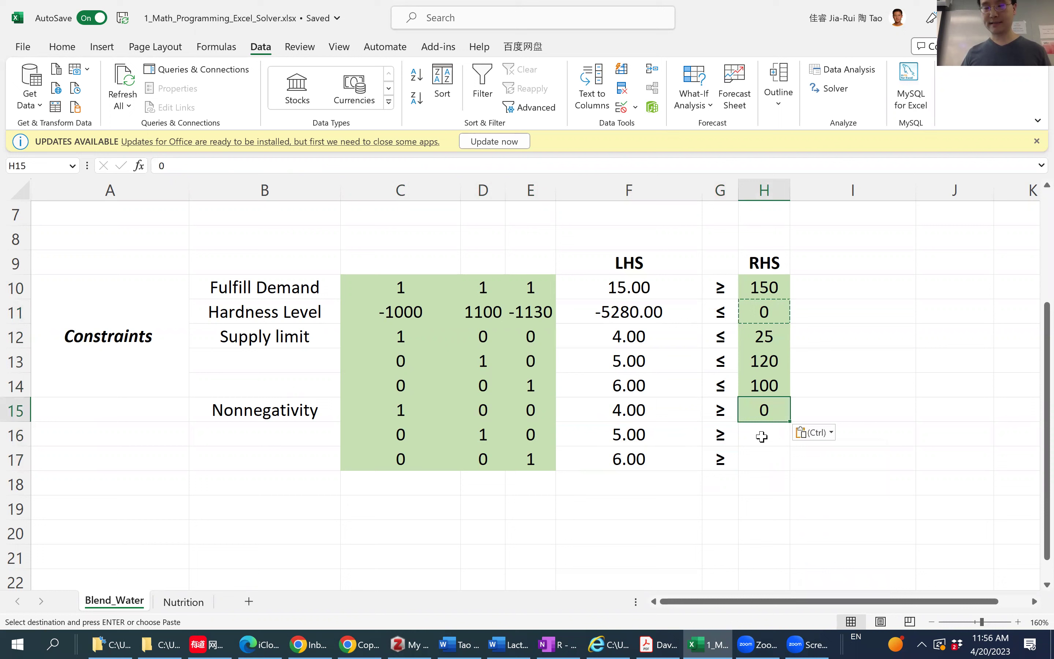
click(759, 437)
key(ctrl+v)
click(762, 459)
key(ctrl+v)
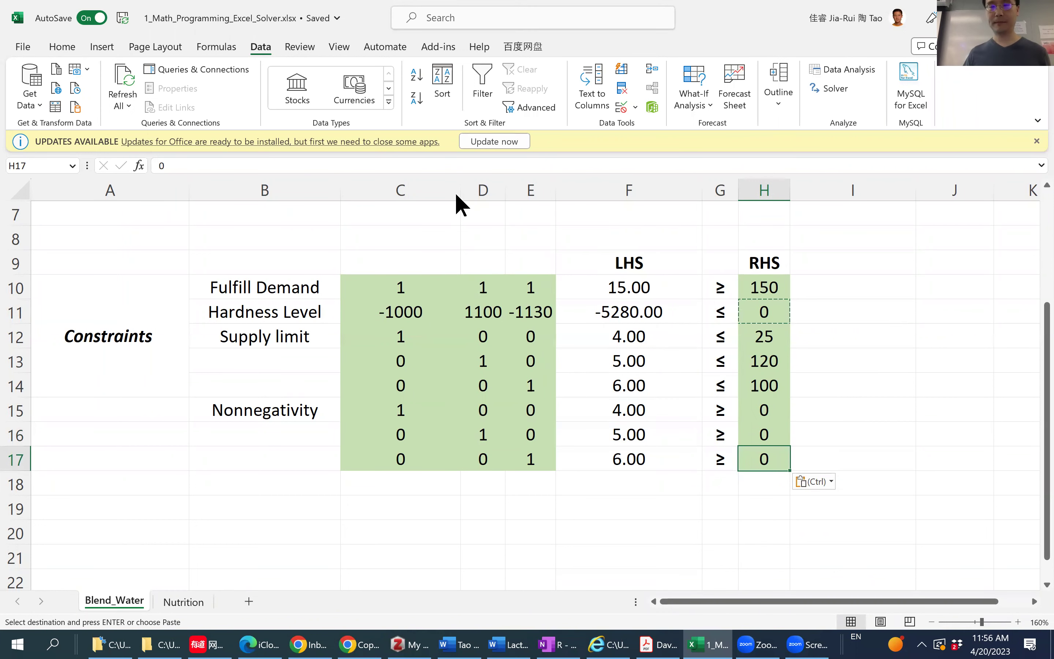
Add the nonnegativity constraint $F$15:$F$17 >= $H$15:$H$17 to the Solver model.
click(838, 89)
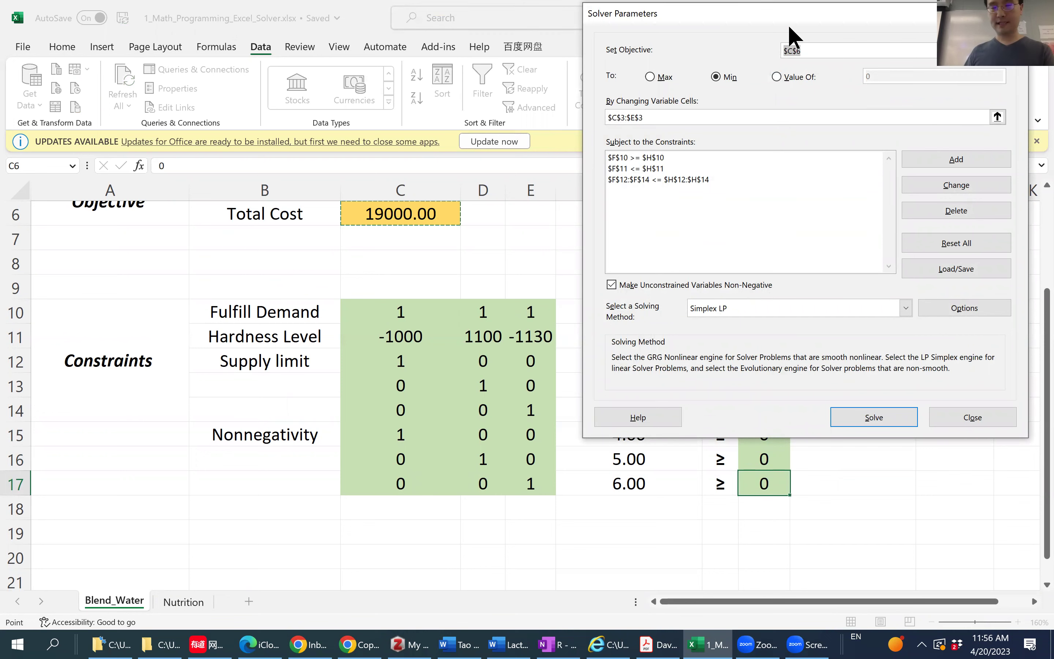
drag(788, 24, 321, 22)
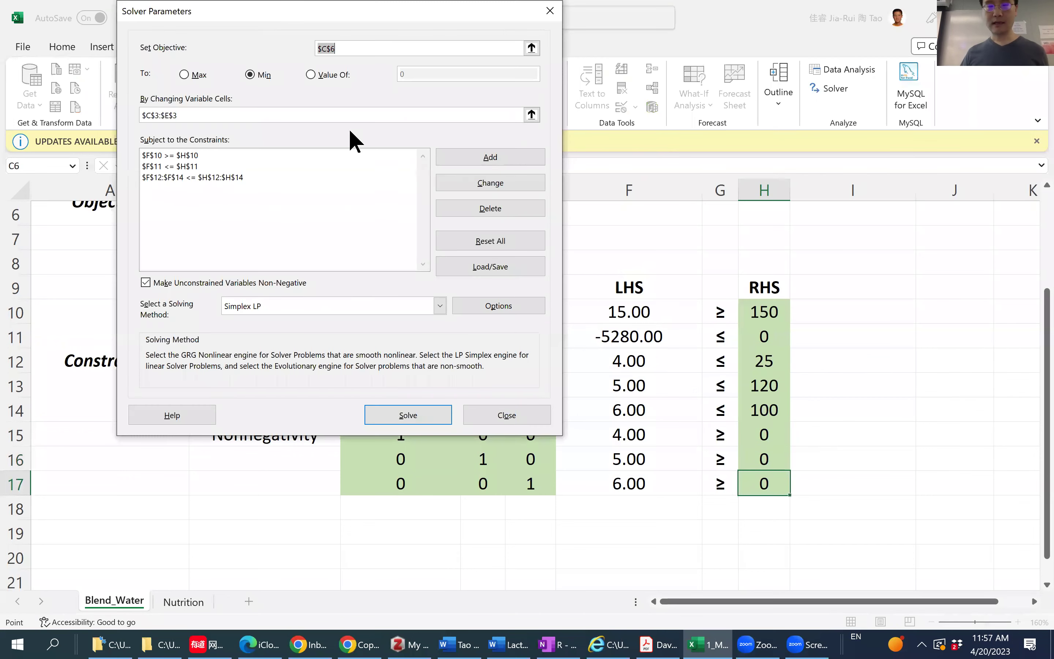
click(500, 155)
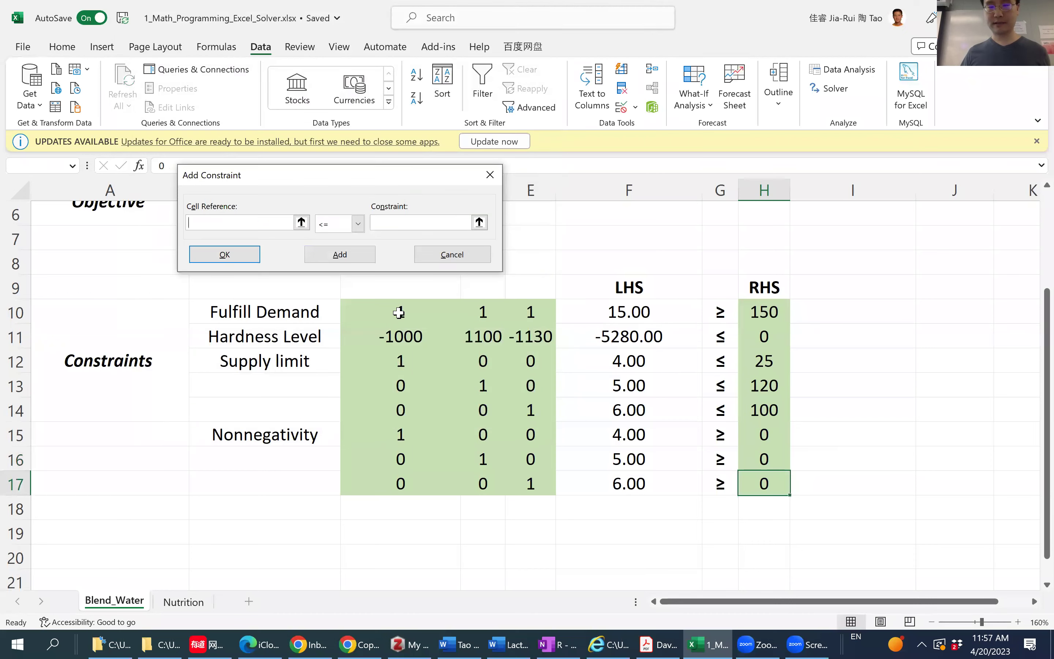
drag(652, 432, 658, 484)
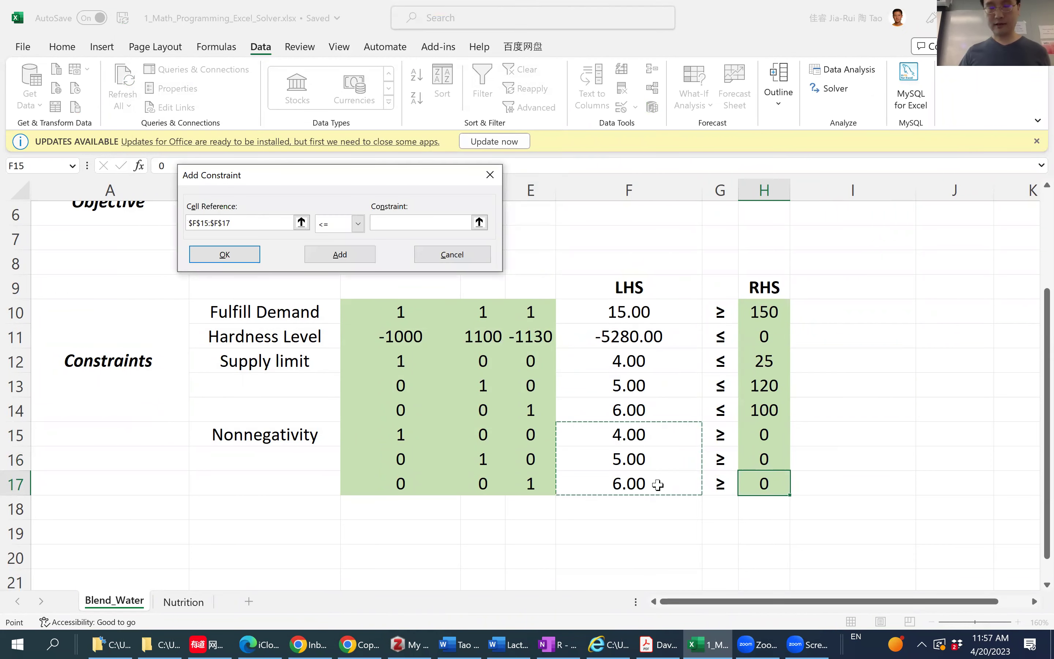
click(357, 223)
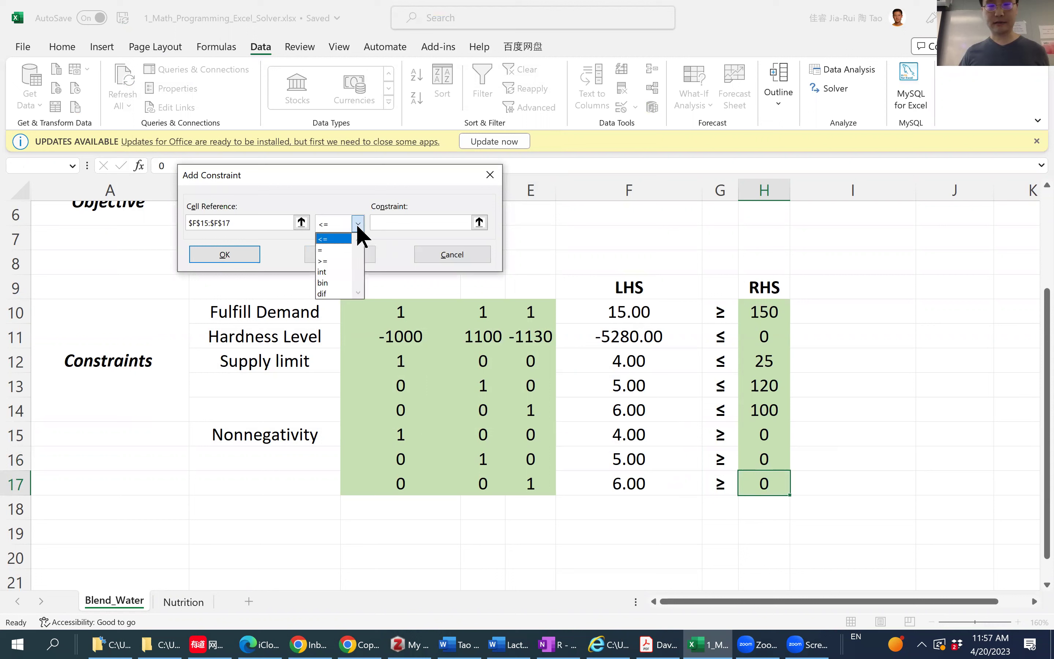
click(336, 261)
click(479, 223)
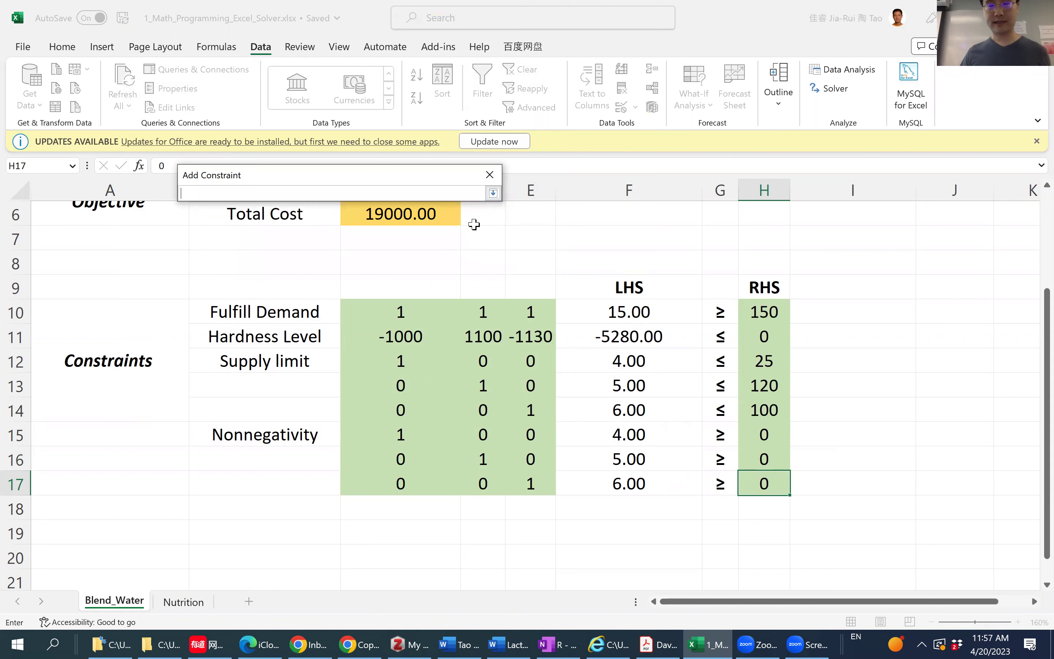
drag(772, 435, 774, 475)
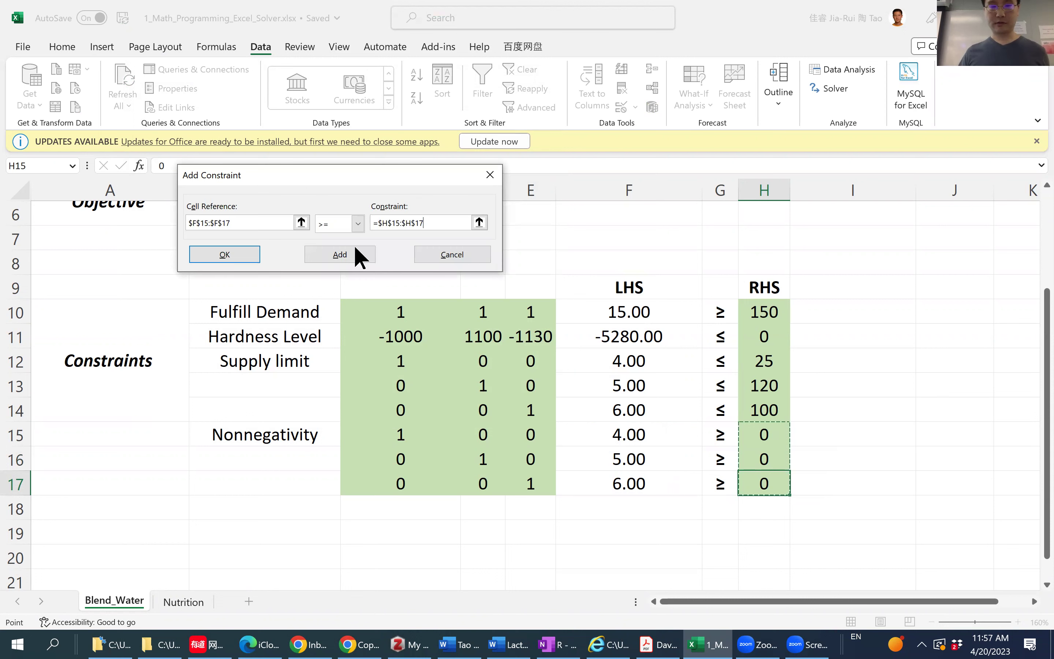
click(339, 254)
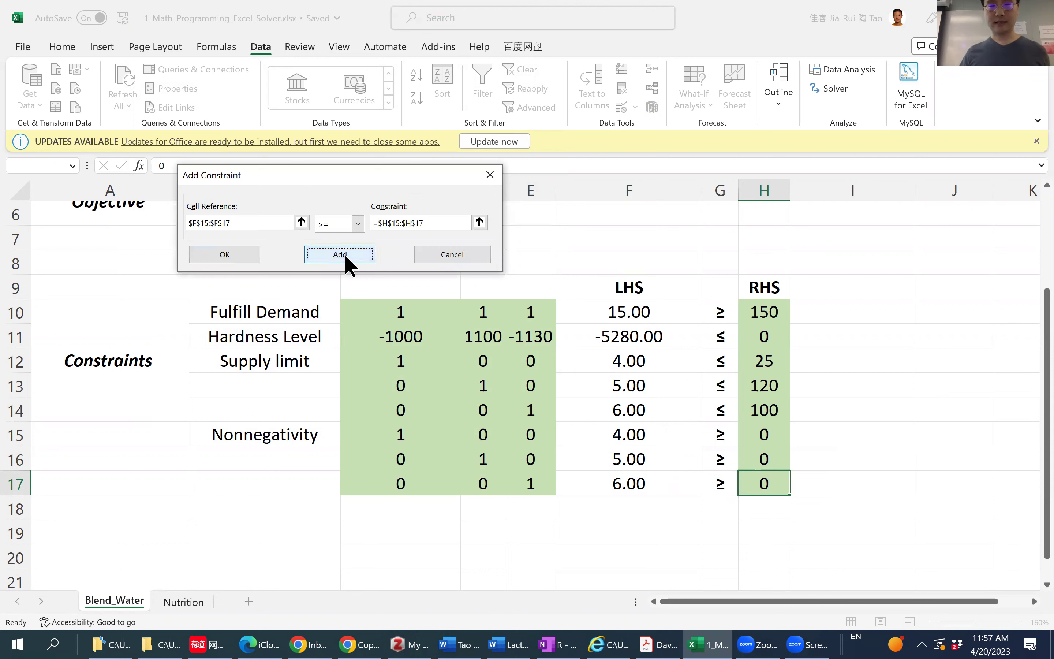
click(236, 255)
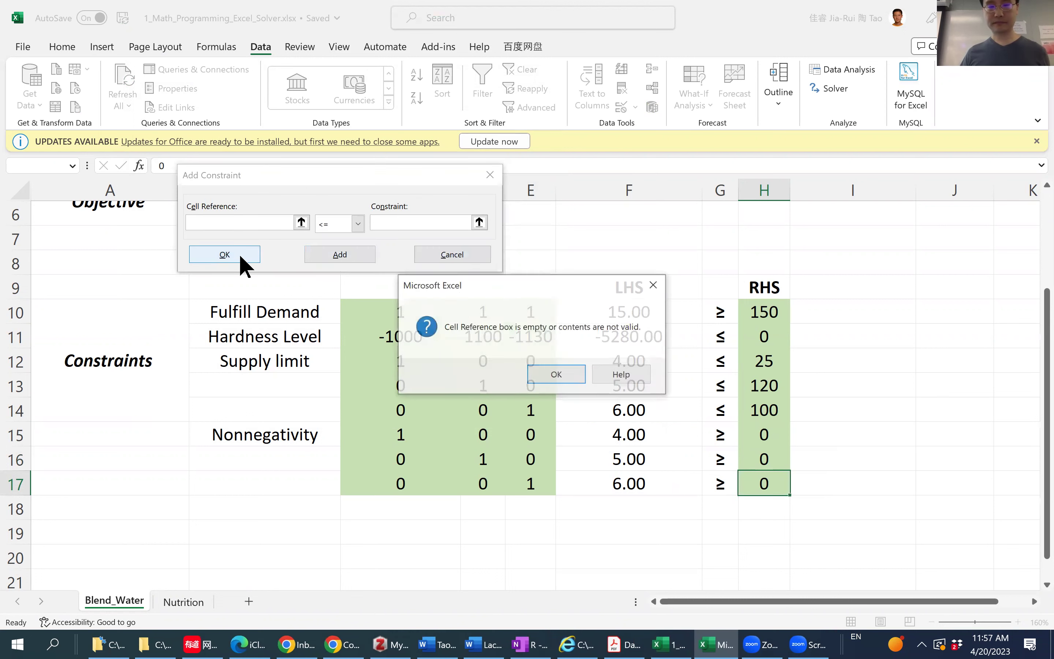
click(551, 375)
click(470, 254)
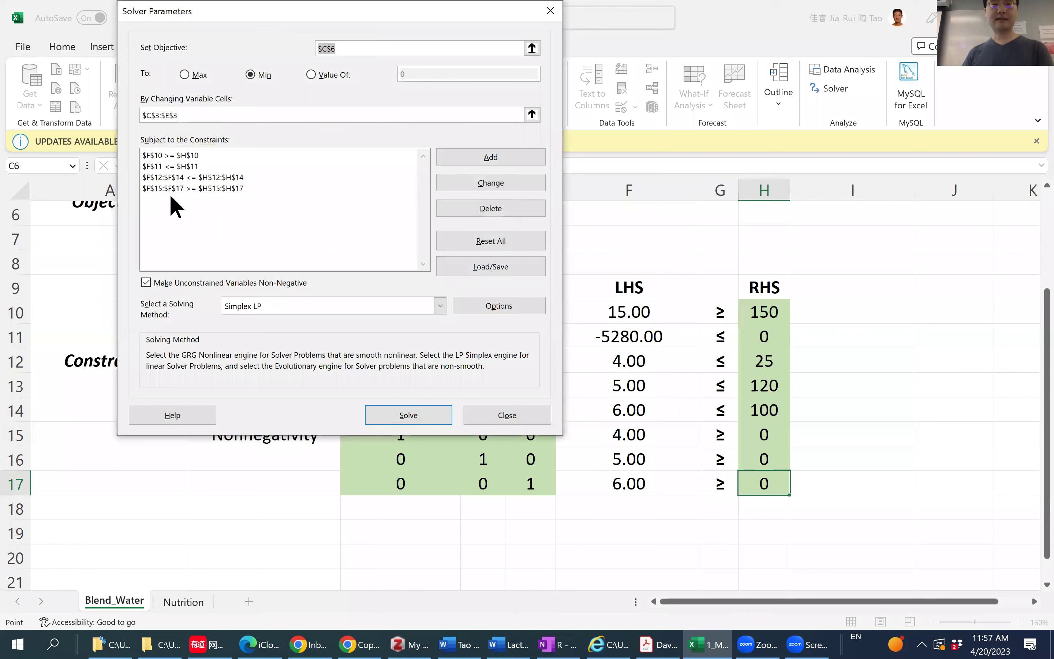
Turn off Make Unconstrained Variables Non-Negative in the Solver parameters and turn it back on.
drag(343, 18, 826, 24)
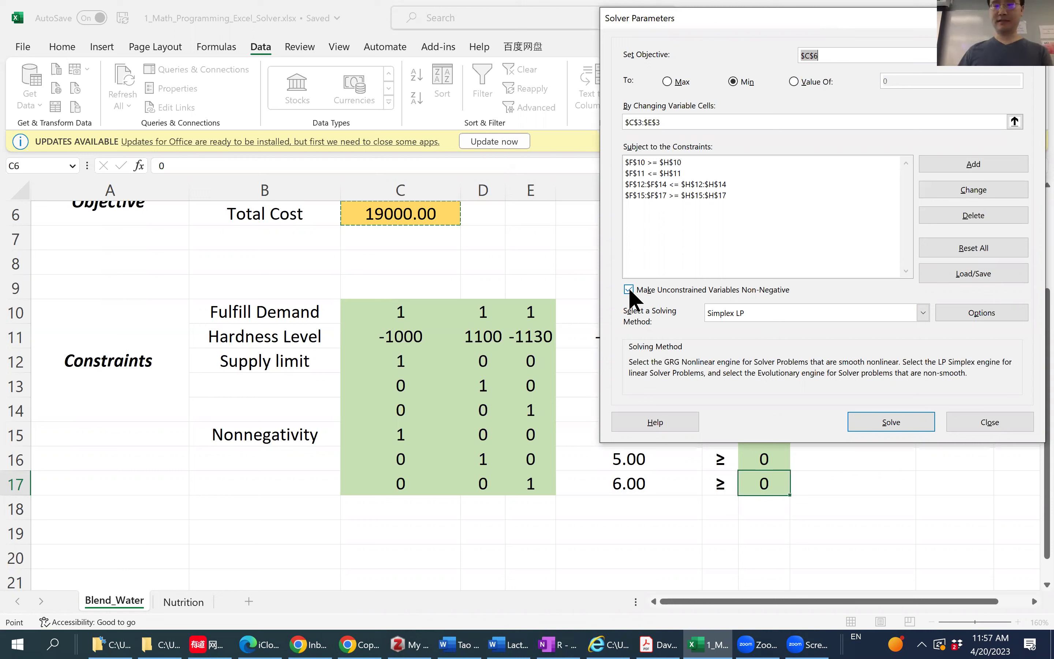
click(704, 196)
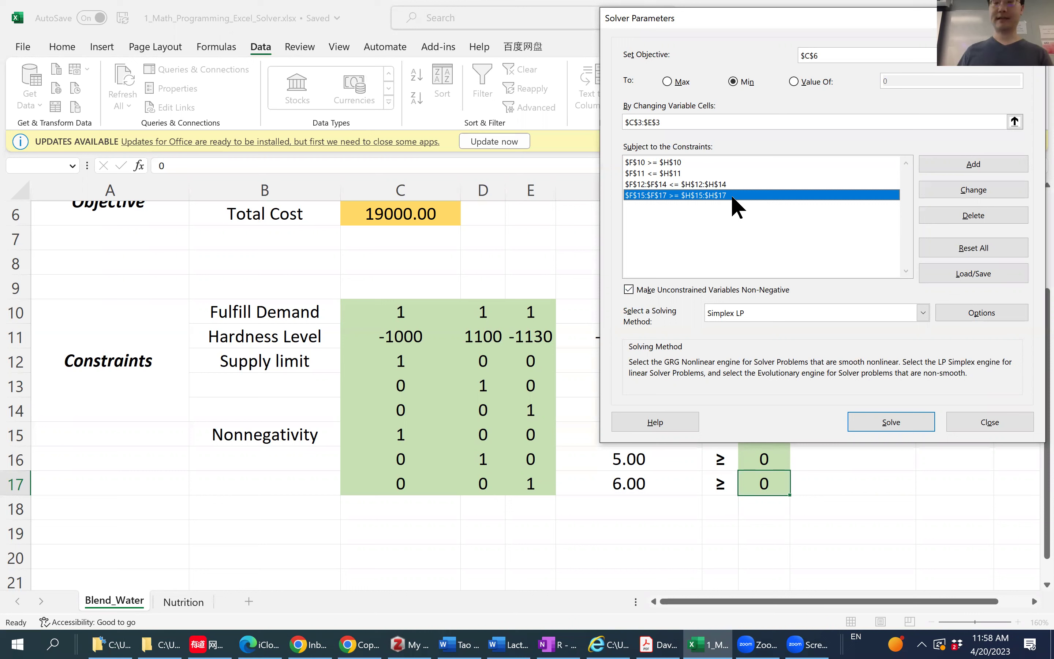
click(680, 288)
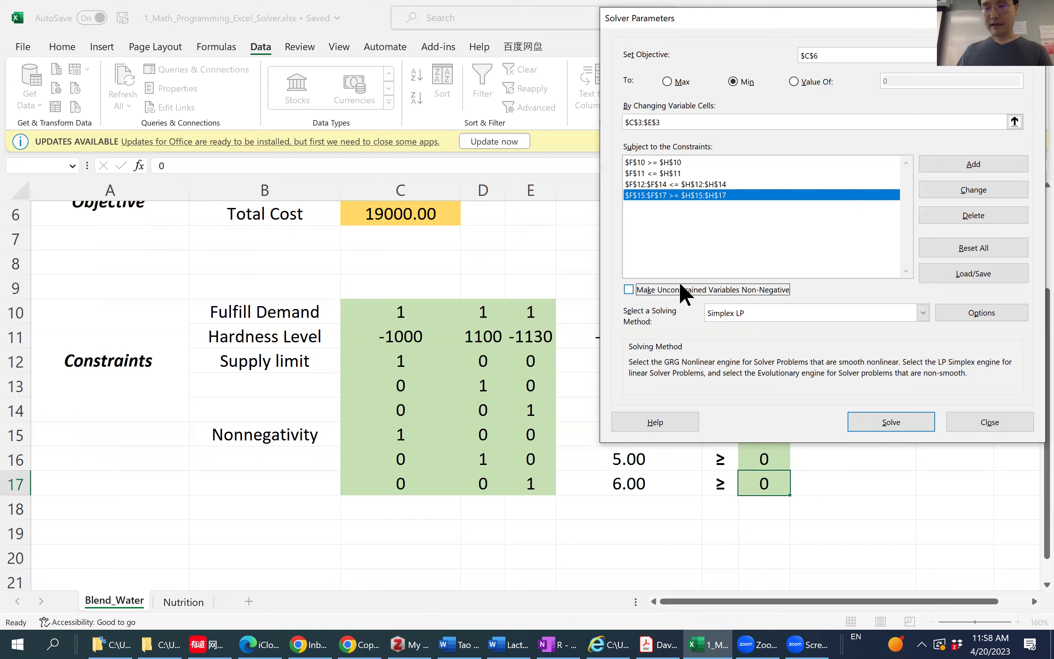
click(641, 296)
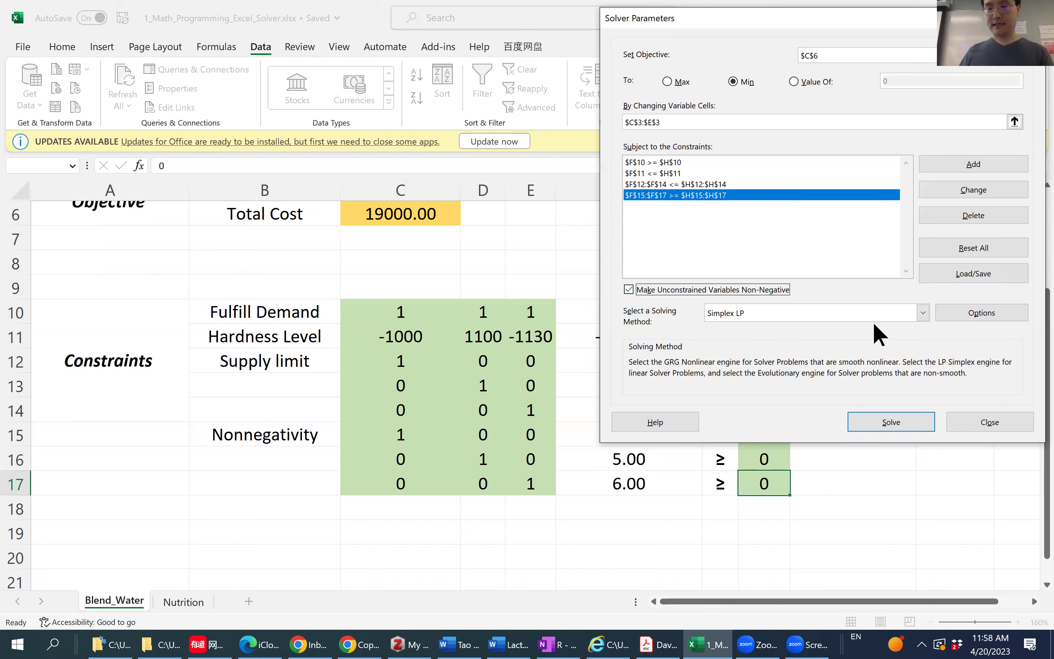
Solve the model with the Simplex LP method and keep the Solver solution.
click(922, 313)
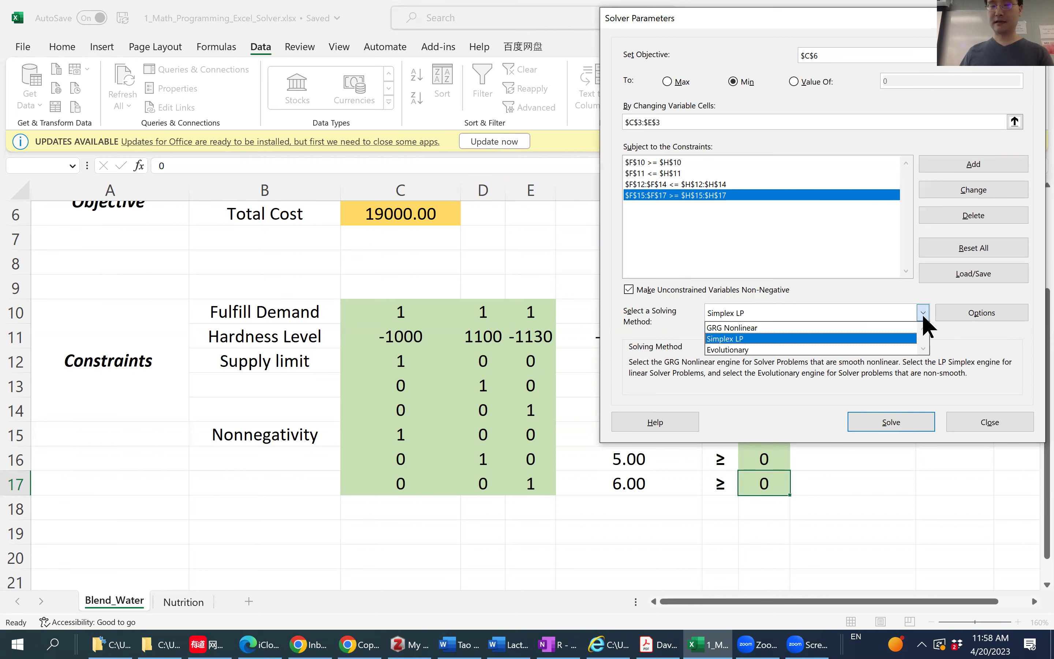
click(924, 315)
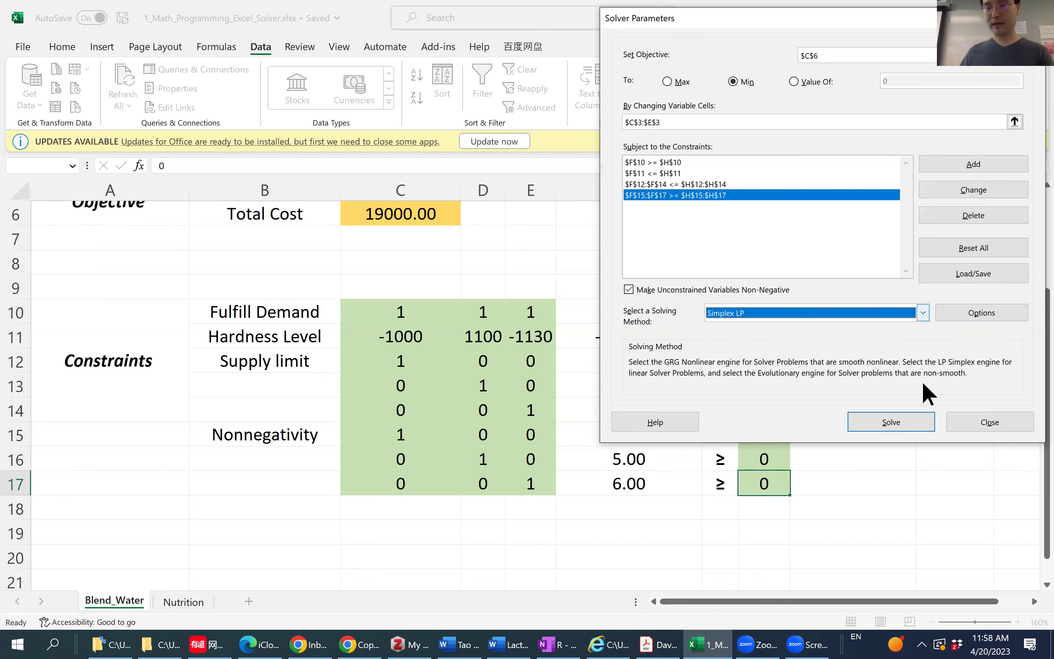
click(913, 425)
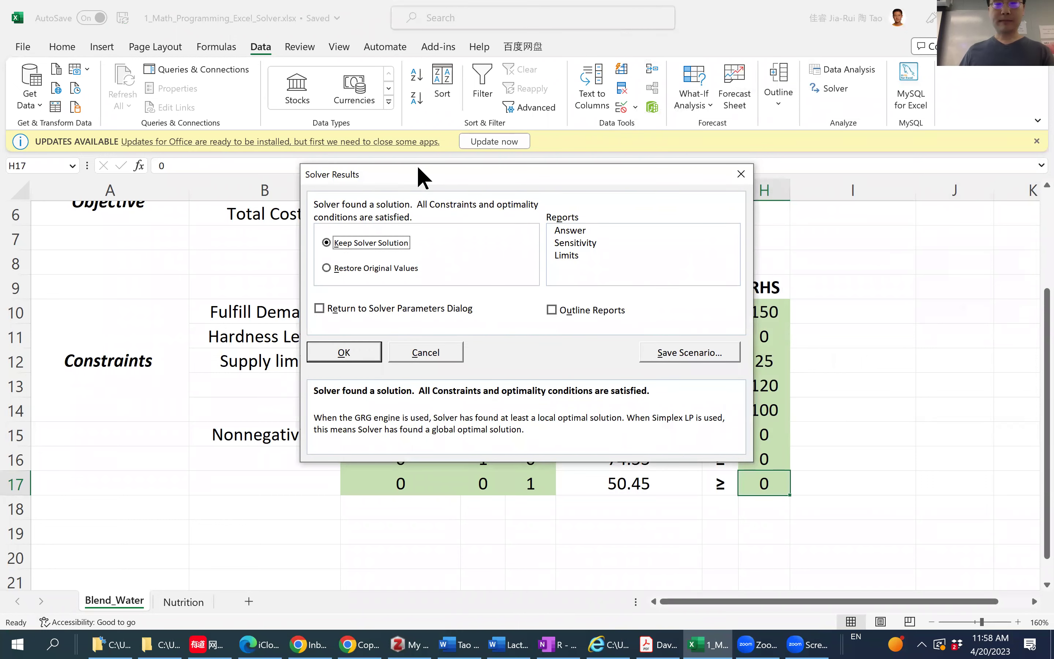
drag(418, 170, 677, 153)
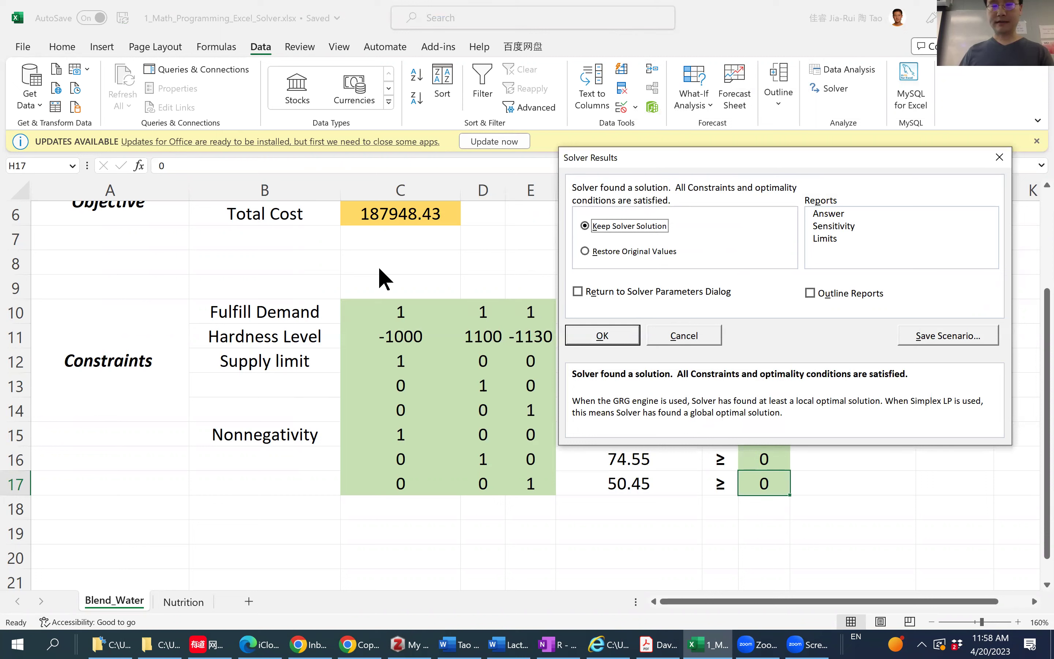
click(619, 335)
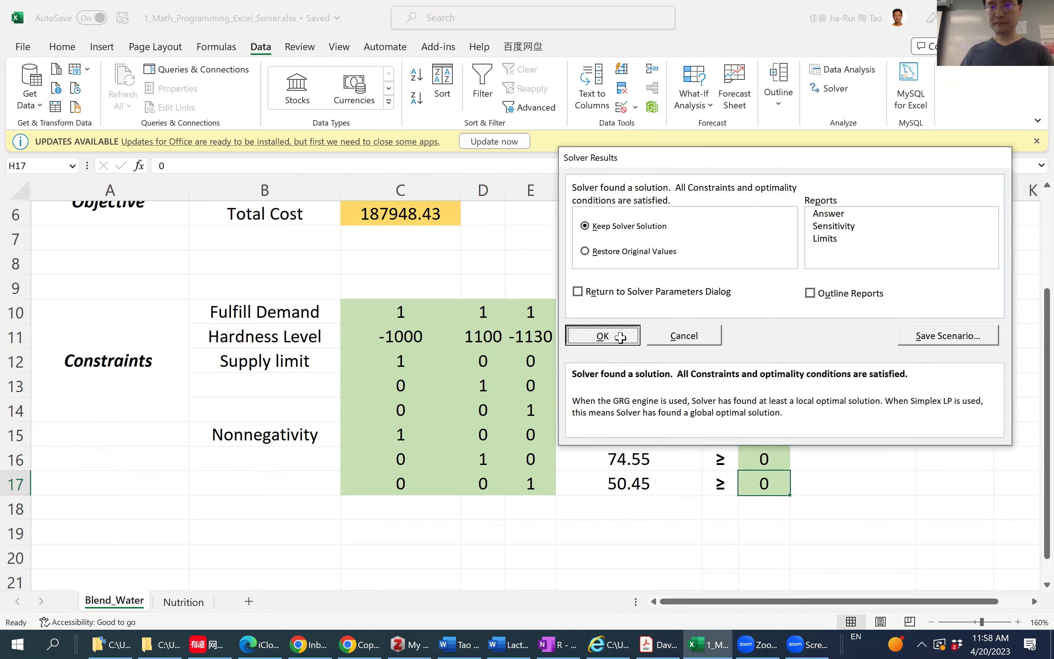
Review the solved water amounts in C3:E3 and the total cost in C6.
scroll(619, 327, up, 2)
scroll(620, 327, down, 2)
scroll(619, 328, up, 2)
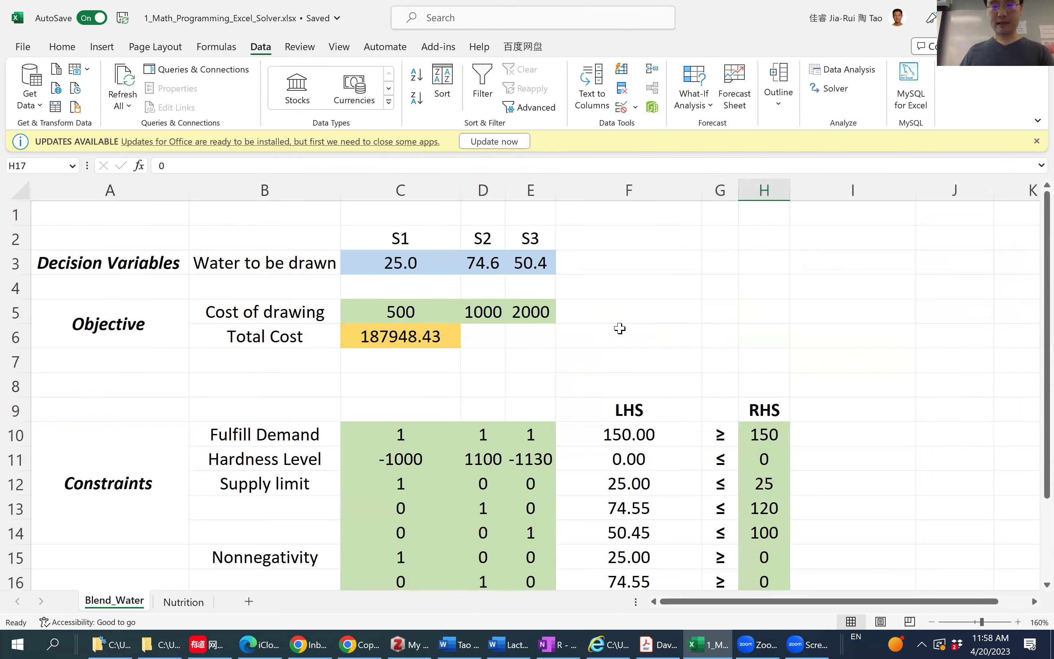
click(448, 267)
drag(448, 268, 522, 269)
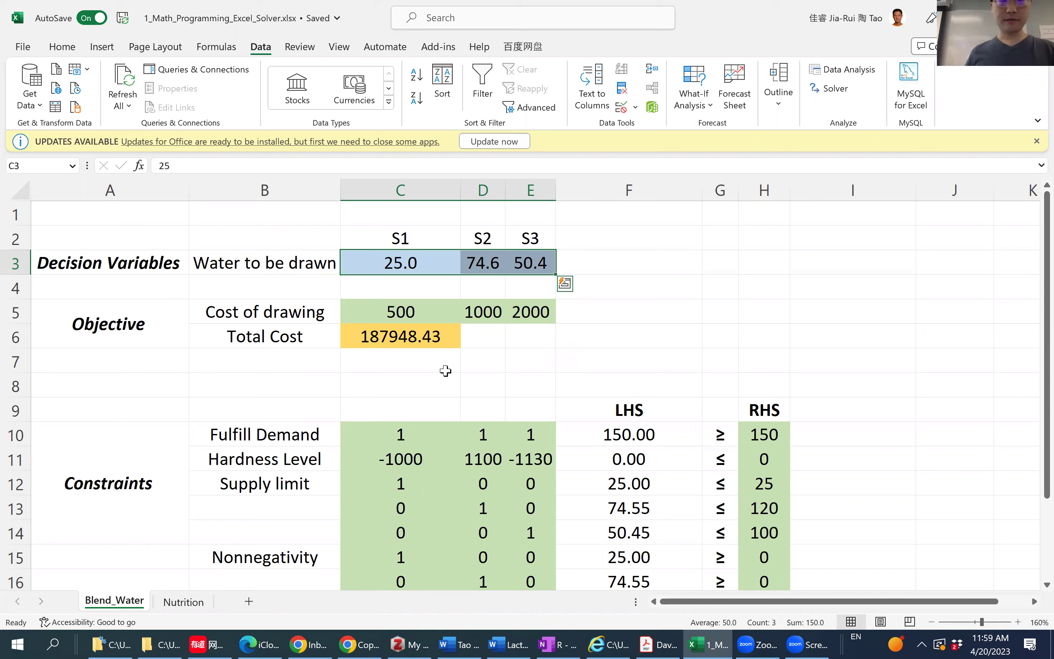
click(400, 342)
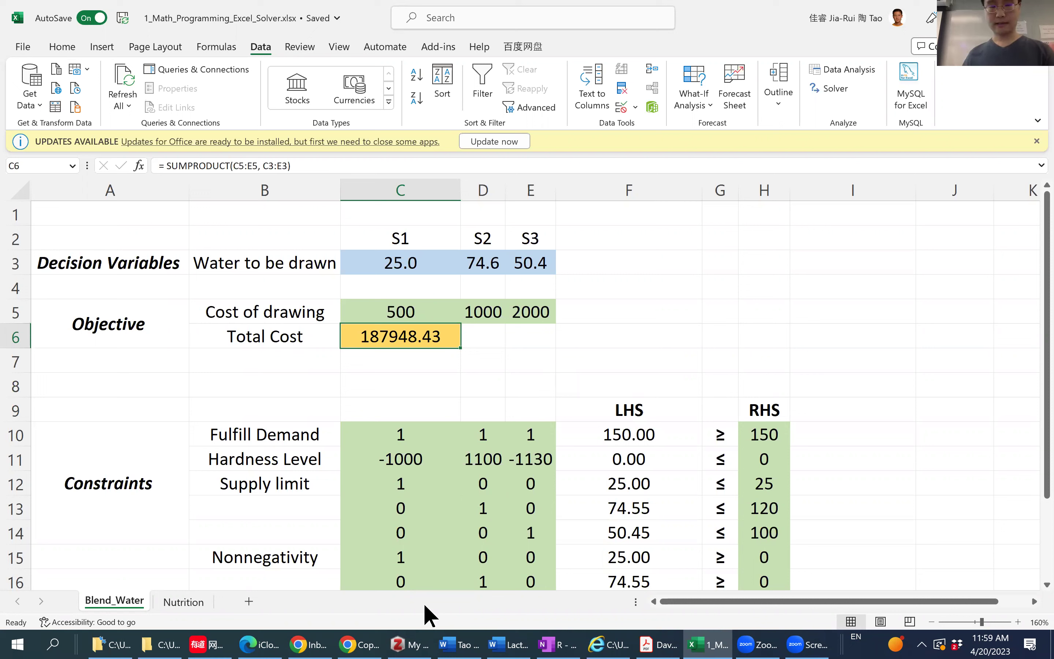
Check the Source 1 supply limit in the Google Docs lab notes and return to the Excel workbook.
mouse_move(357, 644)
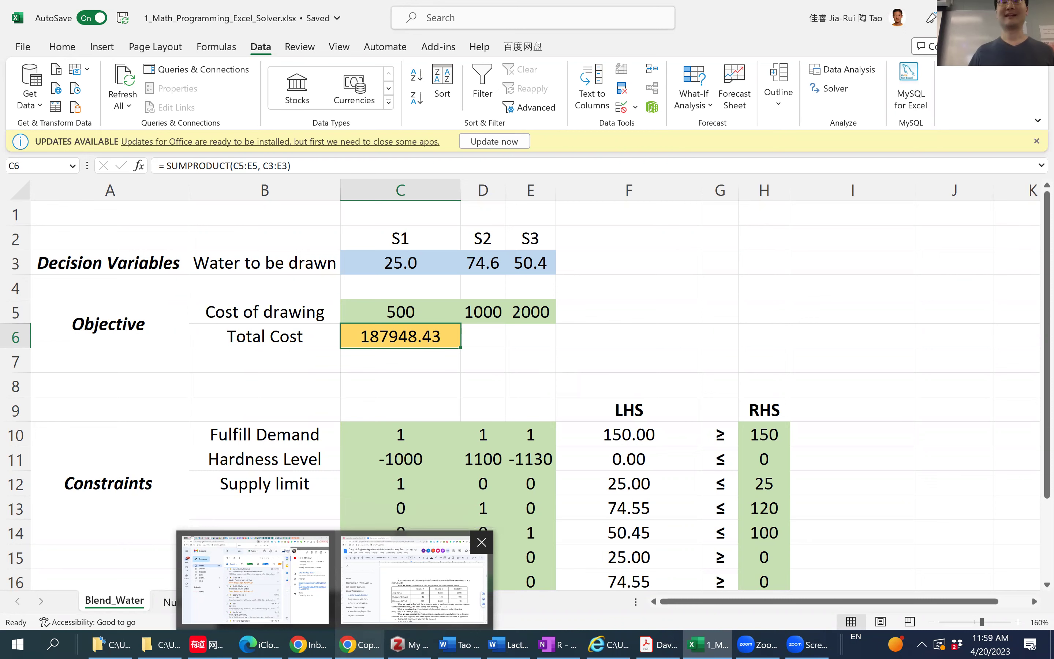
click(414, 579)
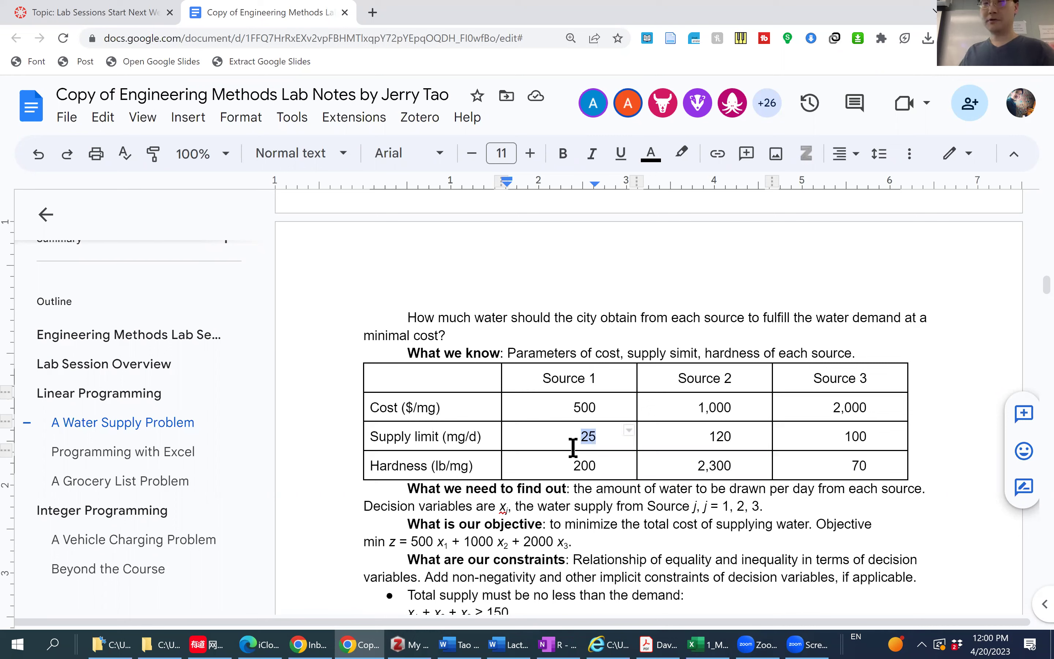
click(708, 644)
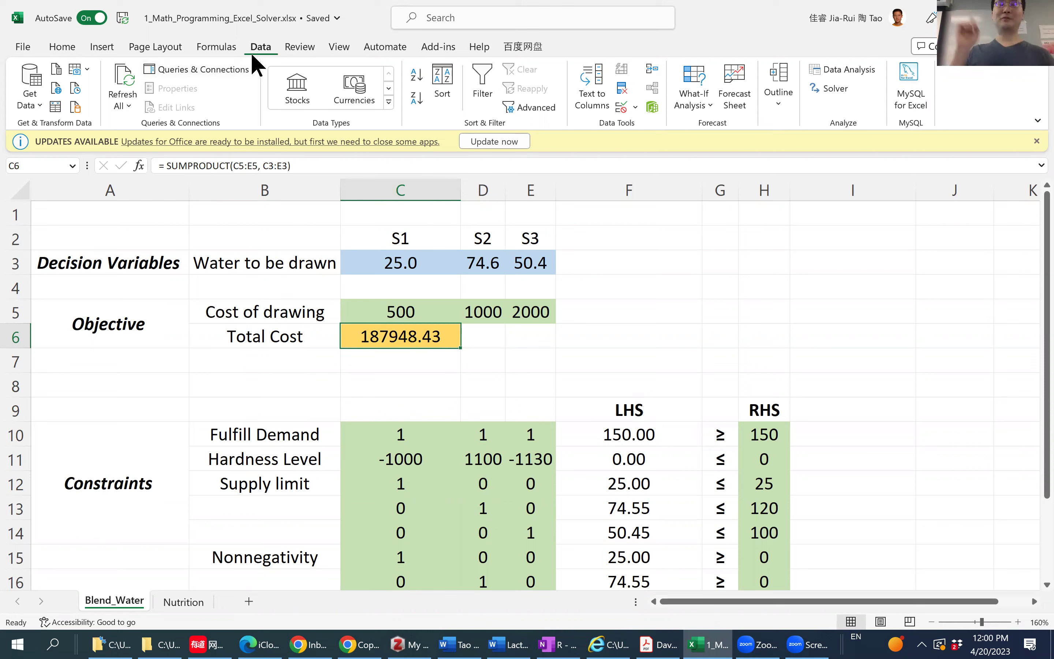
Display the formulas instead of the values in the cells of the Blend_Water sheet.
click(221, 49)
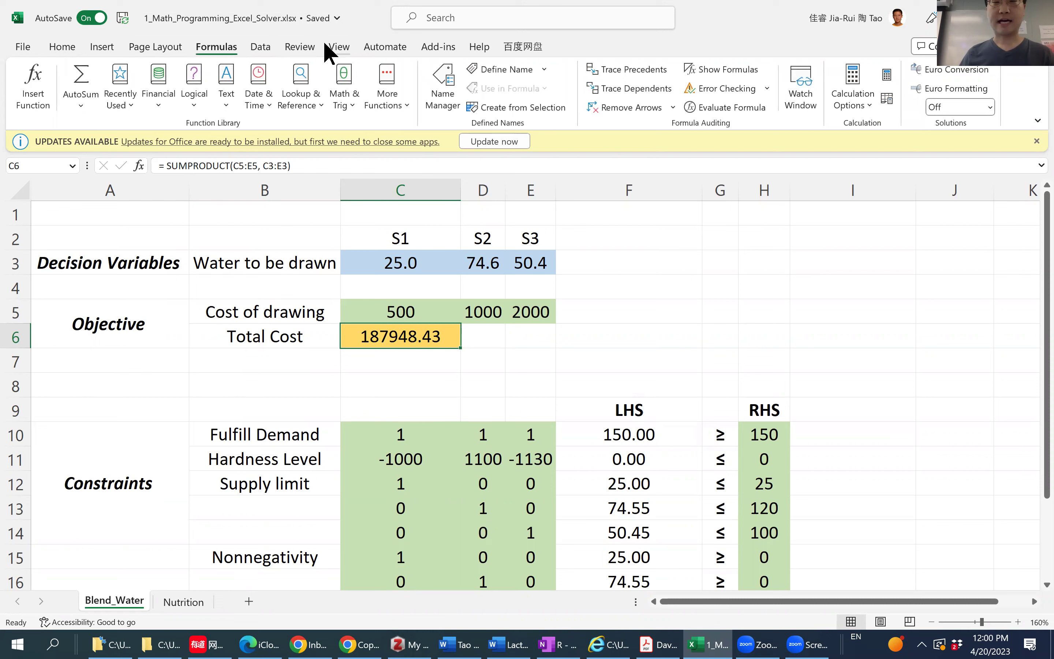
click(717, 68)
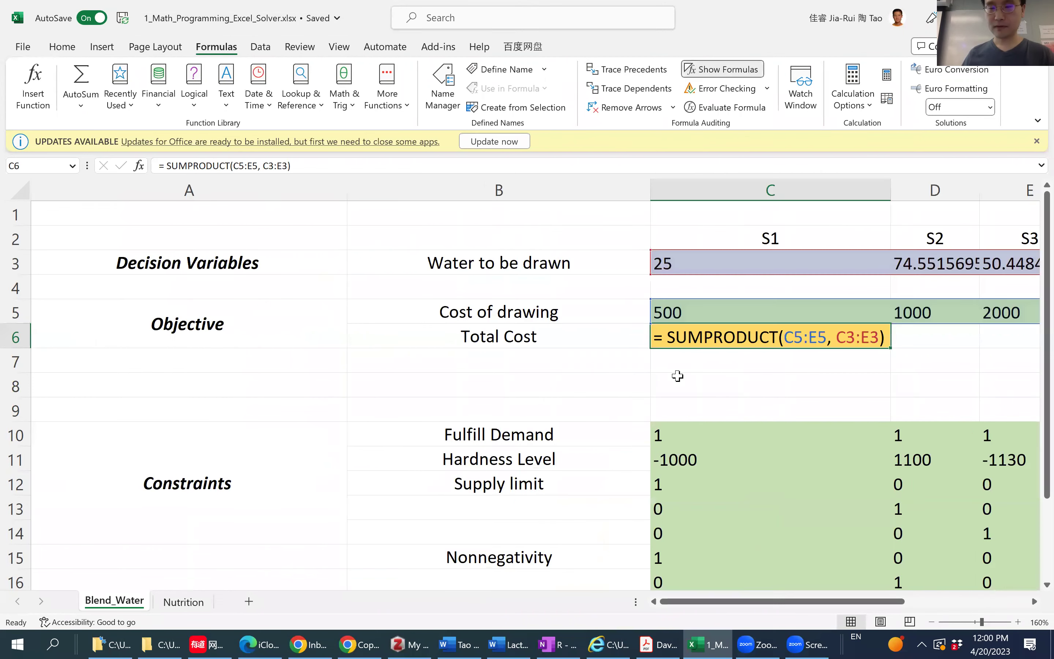
scroll(751, 460, right, 5)
scroll(751, 459, left, 5)
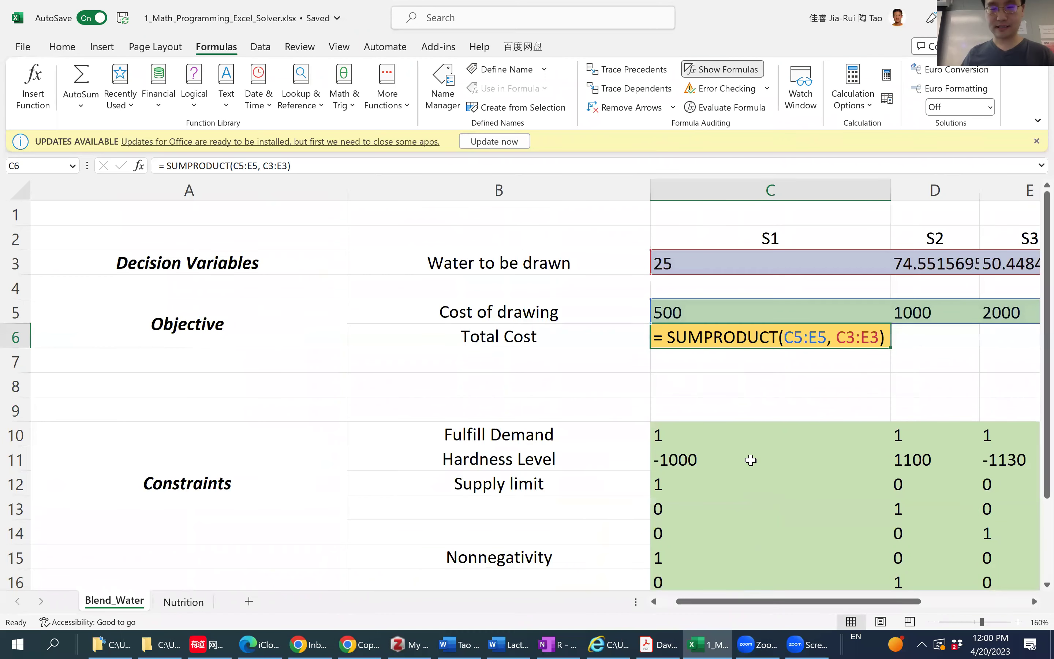
scroll(750, 459, right, 3)
scroll(750, 459, left, 3)
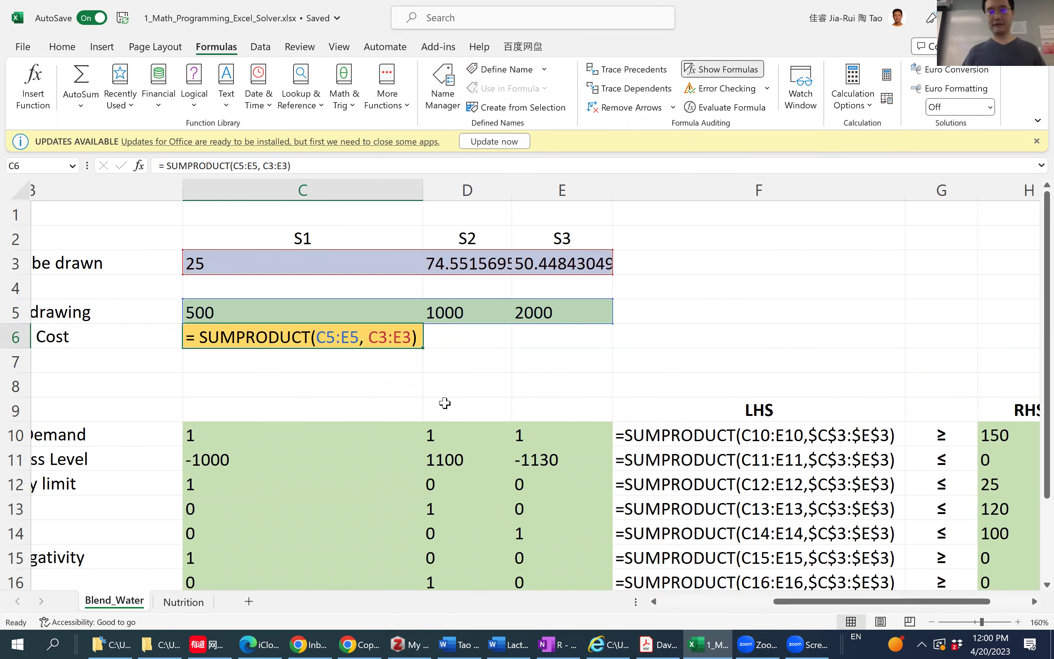
Examine the SUMPRODUCT formulas for the total cost in C6 and the constraint LHS cells F10:F17.
scroll(444, 403, down, 1)
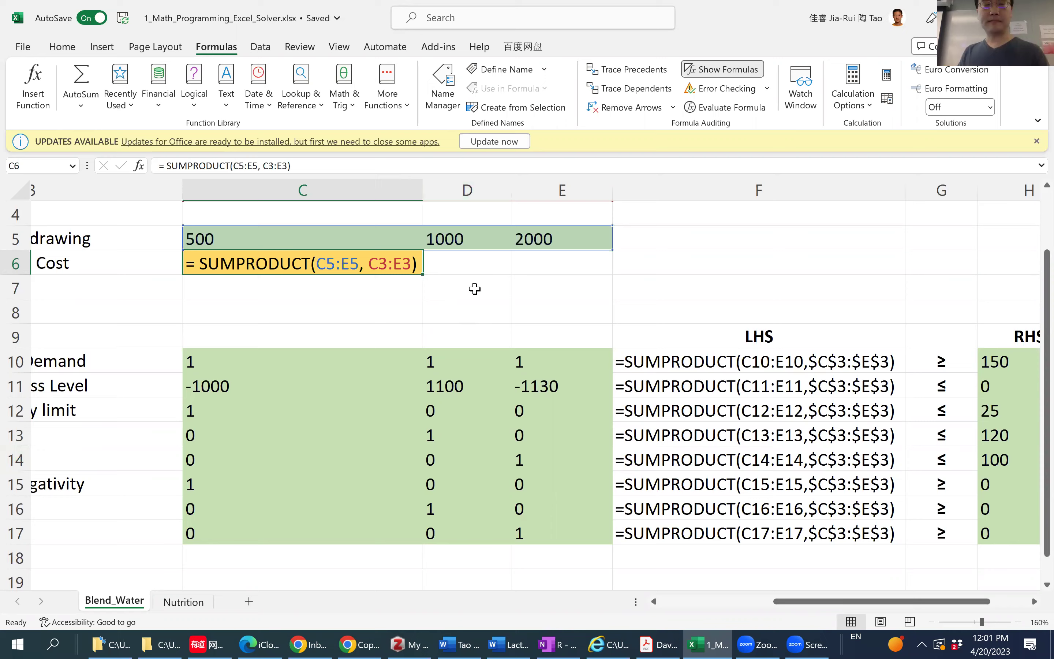
scroll(475, 289, up, 1)
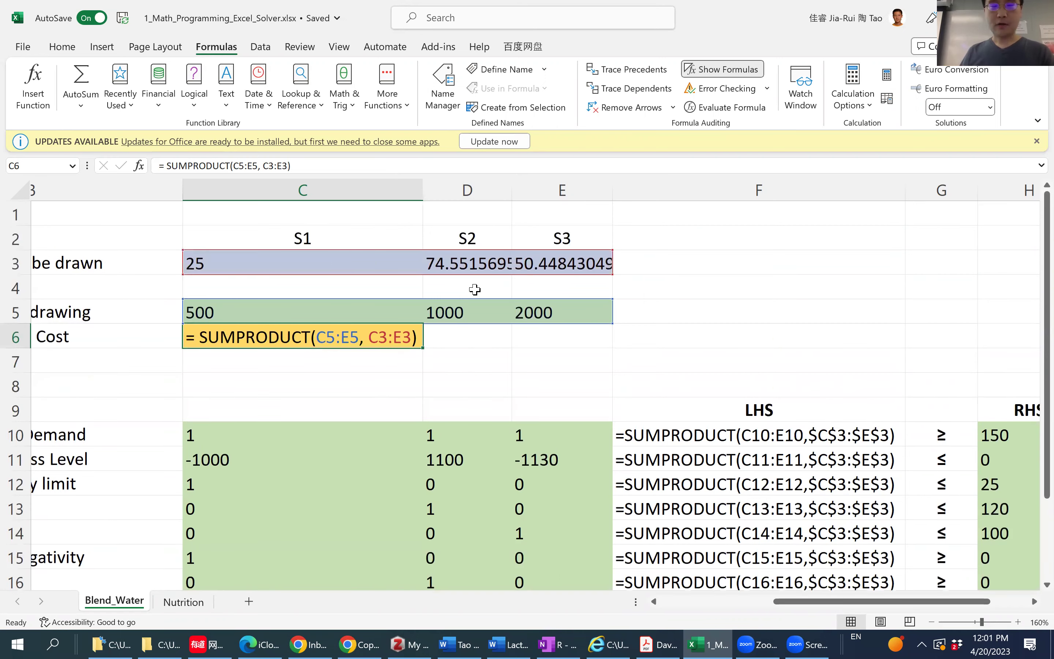
scroll(474, 289, down, 1)
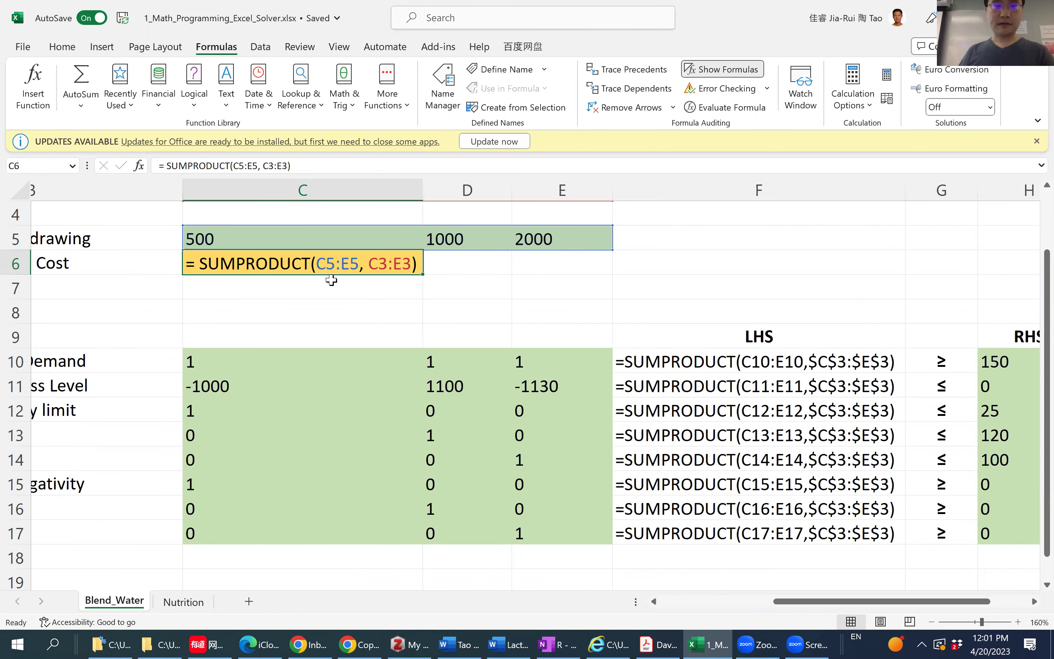
drag(752, 359, 772, 532)
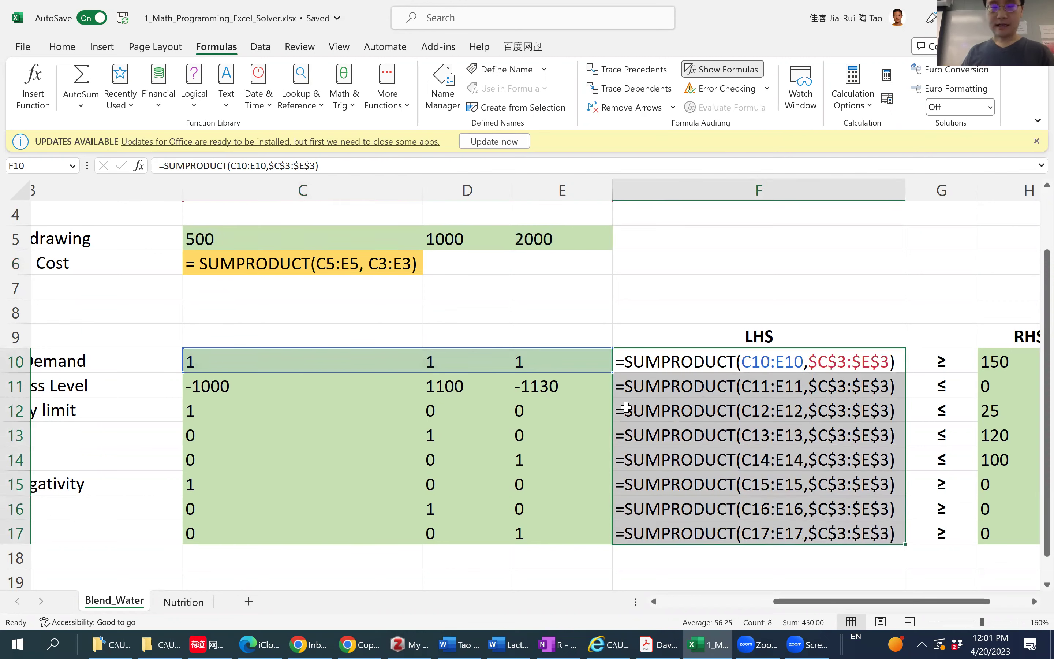
Examine the formula view of the Blend_Water sheet, comparing the row labels, coefficients, LHS formulas and RHS limits with the decision cells.
scroll(536, 400, right, 3)
scroll(536, 400, left, 6)
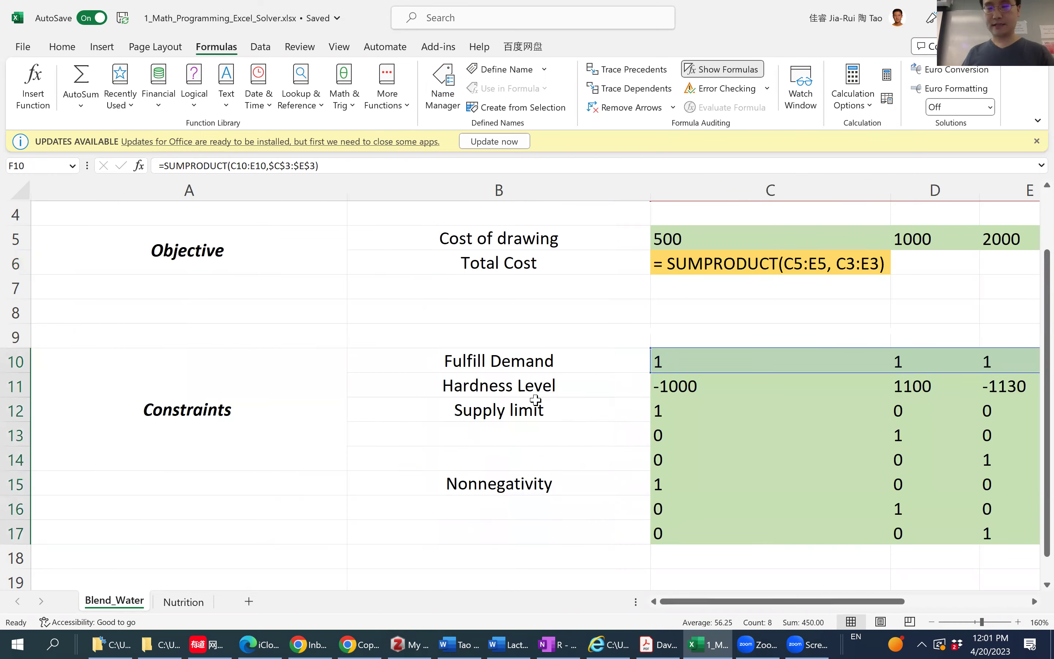
scroll(536, 400, right, 5)
scroll(535, 400, up, 1)
scroll(535, 400, left, 6)
scroll(536, 400, right, 6)
scroll(535, 400, left, 5)
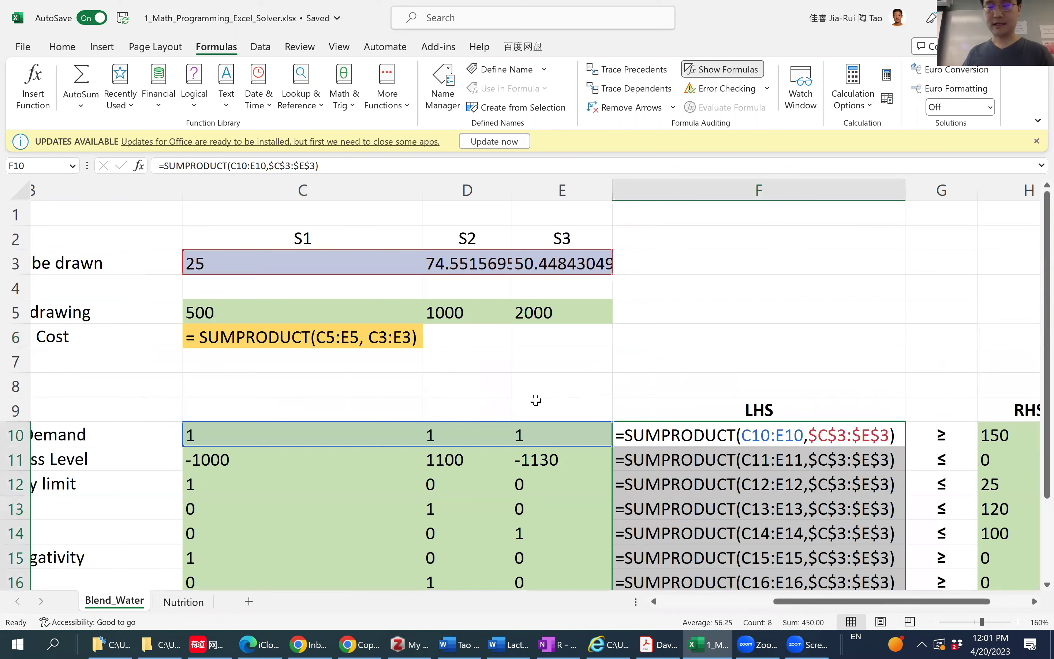
scroll(535, 400, down, 3)
scroll(536, 400, up, 2)
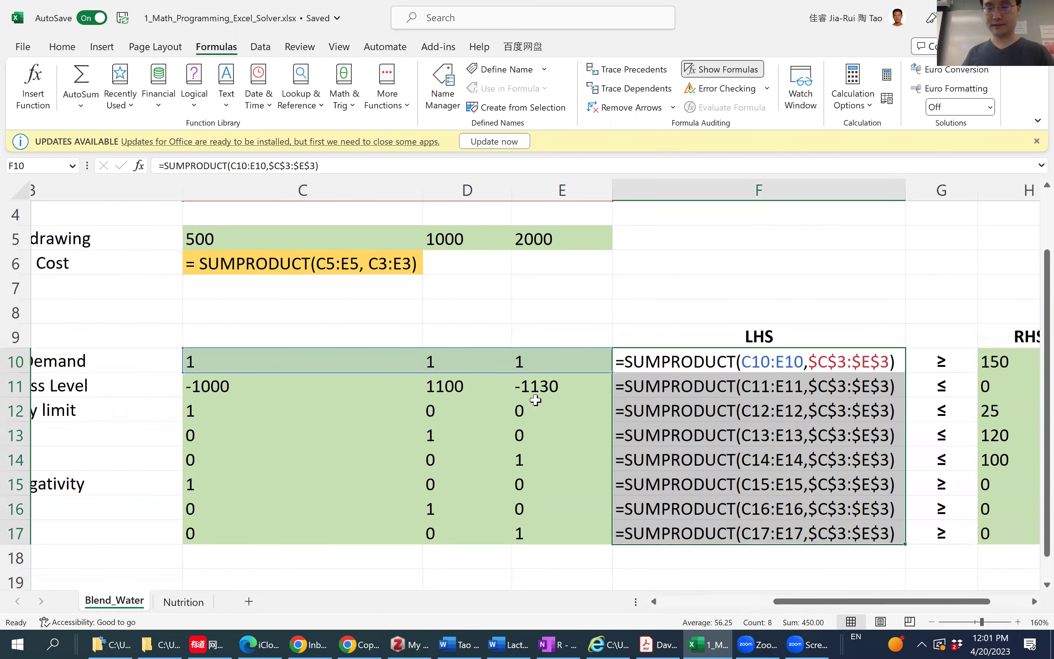
Display the calculated values instead of the formulas in the Blend_Water sheet.
click(737, 63)
drag(800, 605, 768, 606)
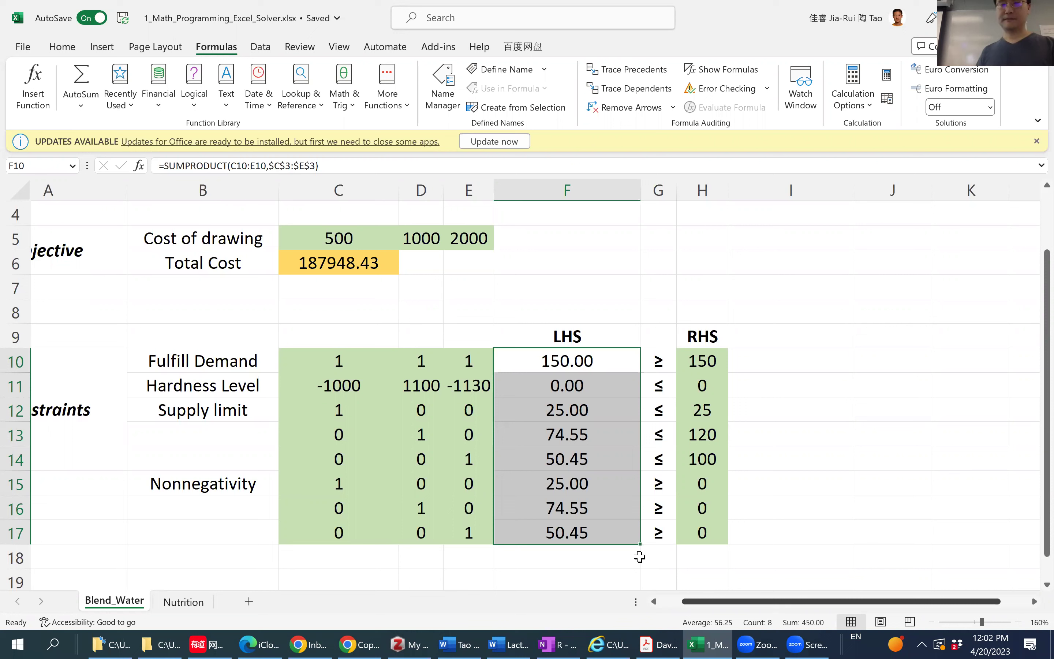
Switch to the Google Docs lab notes in Chrome and go to the "A Grocery List Problem" section.
click(359, 644)
scroll(223, 553, down, 4)
scroll(311, 435, down, 5)
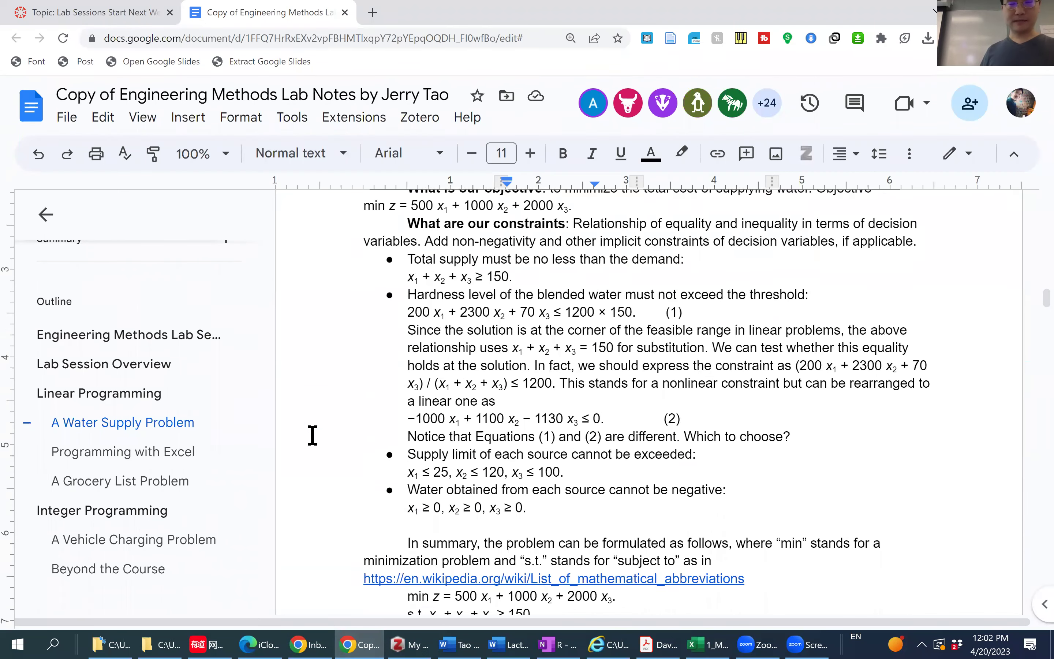
click(161, 480)
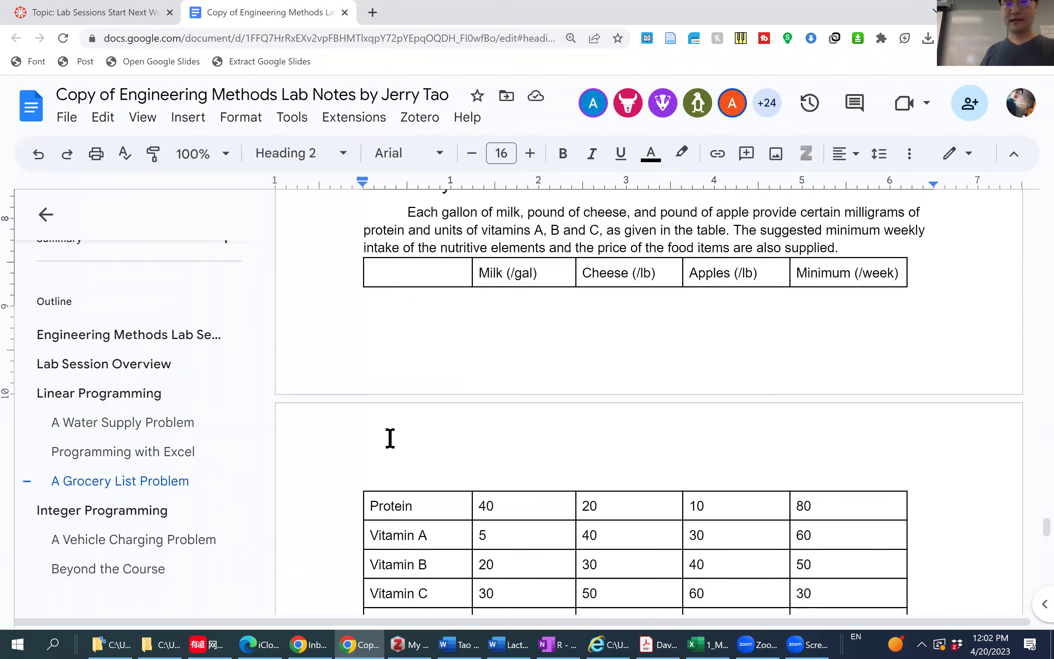
scroll(388, 435, up, 2)
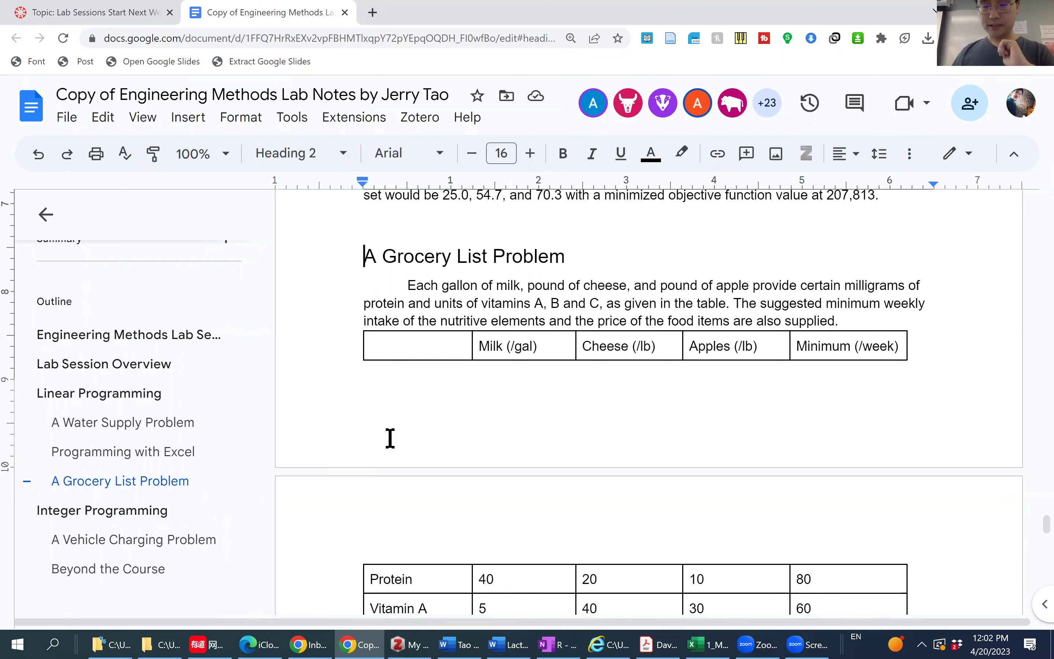
Review the grocery nutrition table and highlight the task text "(1) words and (2) mathematical expressions, and (3) solve Excel.".
scroll(389, 438, down, 5)
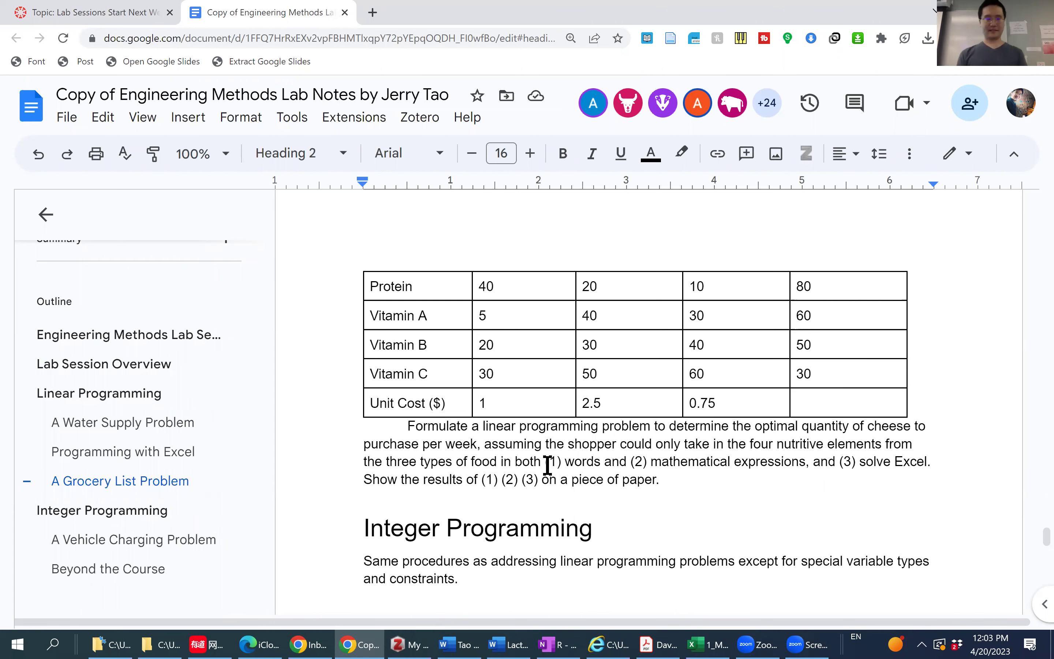
scroll(547, 465, up, 5)
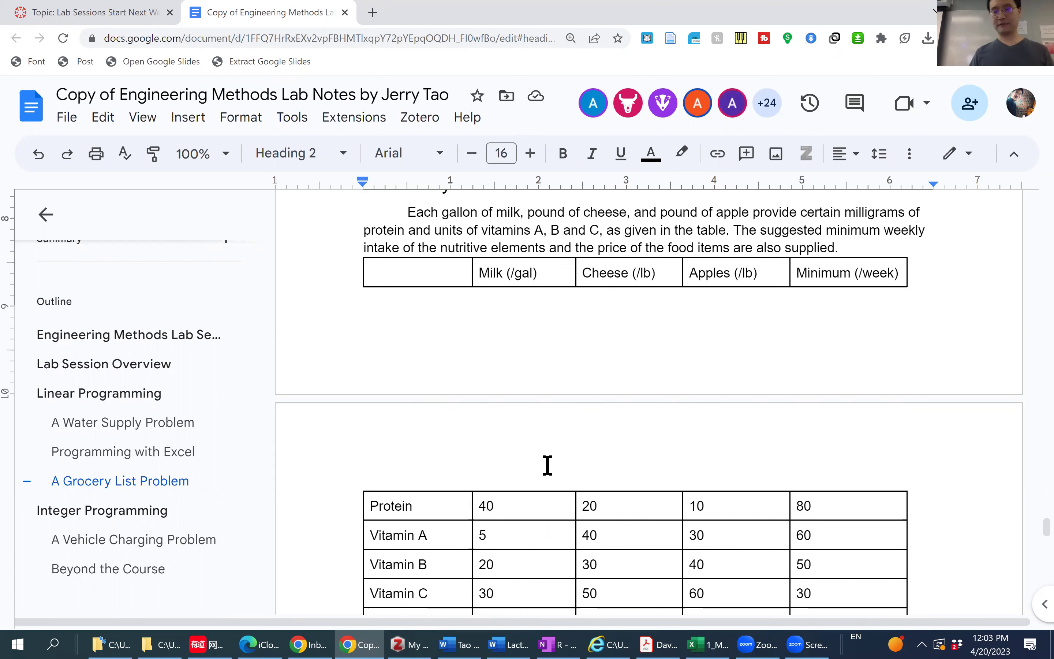
scroll(547, 465, down, 5)
drag(545, 388, 943, 394)
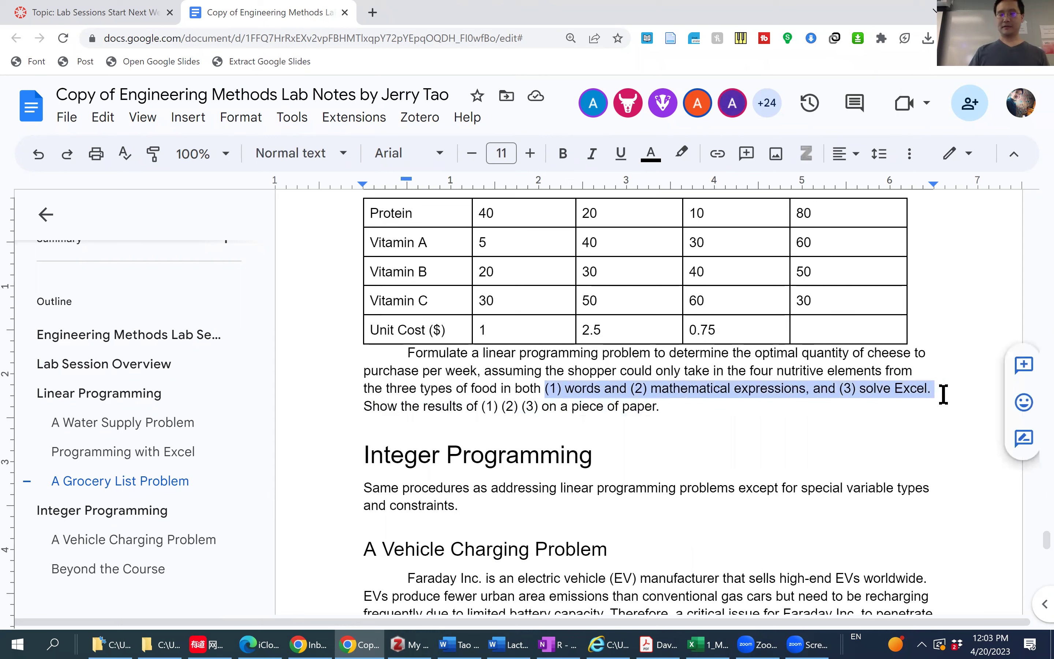
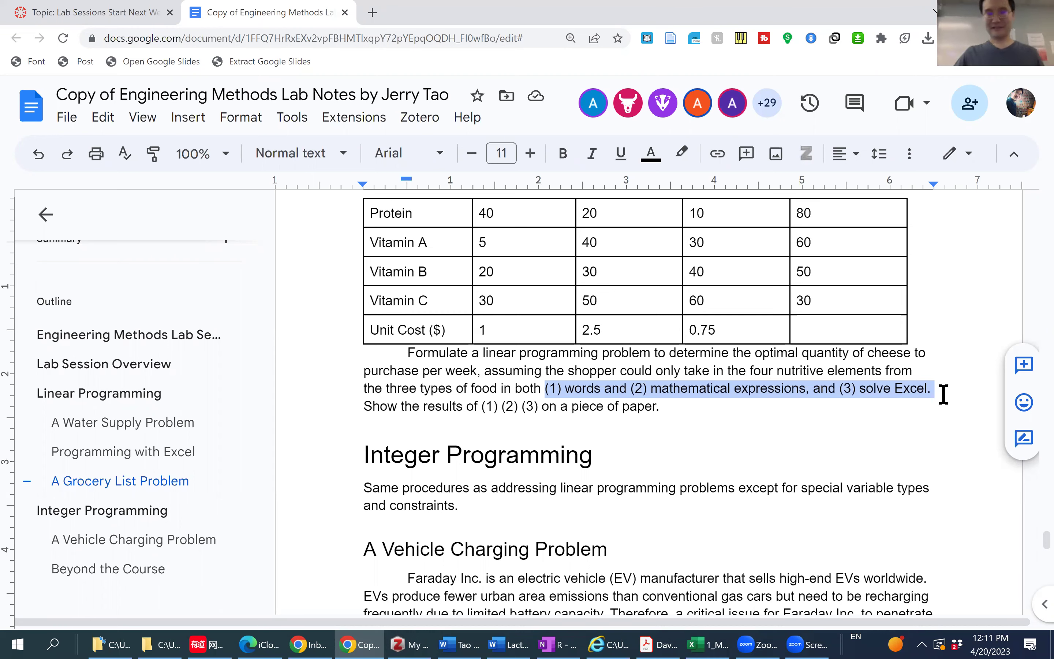
Switch back to the Excel workbook and preview the open Zoom windows.
click(707, 644)
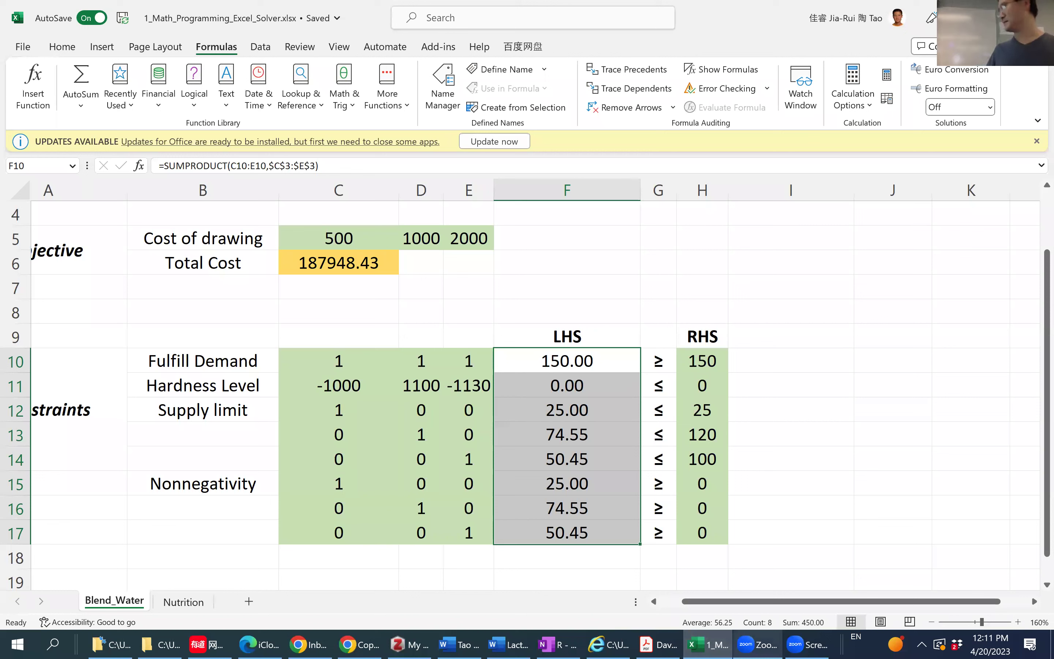
mouse_move(757, 644)
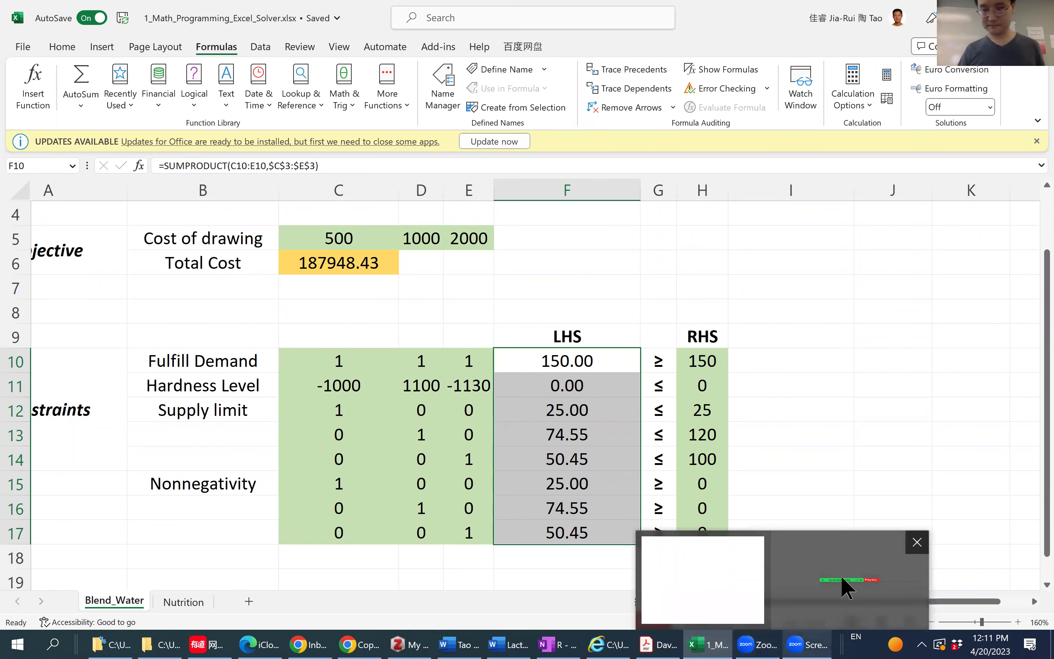